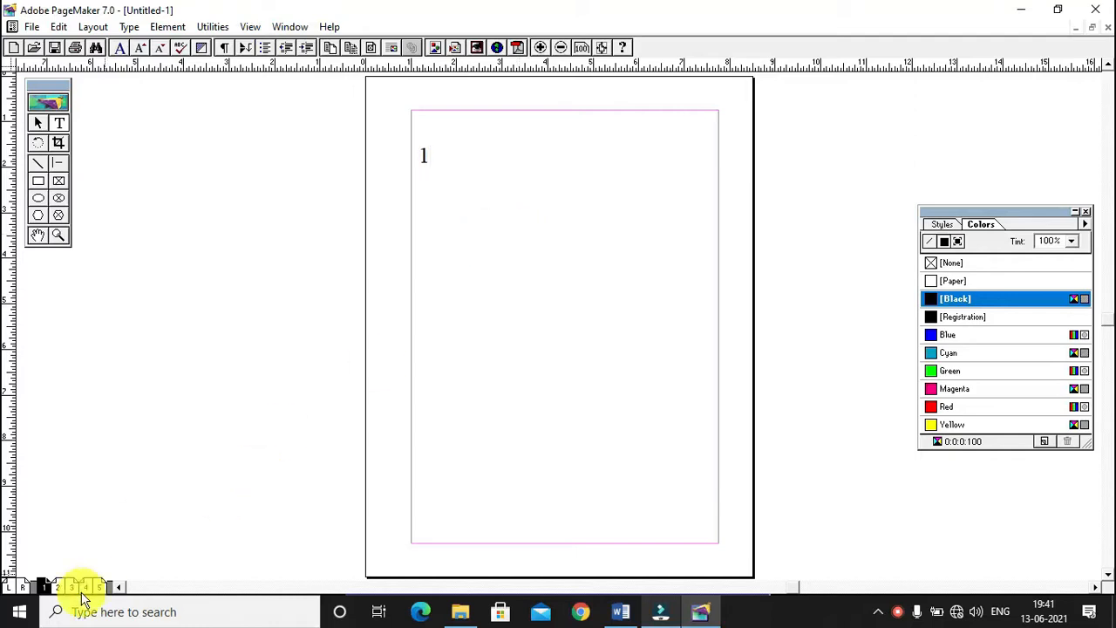
Enter the page markers ">>2" on page 2 and ">3" on page 3 of the publication
{"action": "left_click", "coordinate": [57, 586]}
{"action": "left_click", "coordinate": [229, 164]}
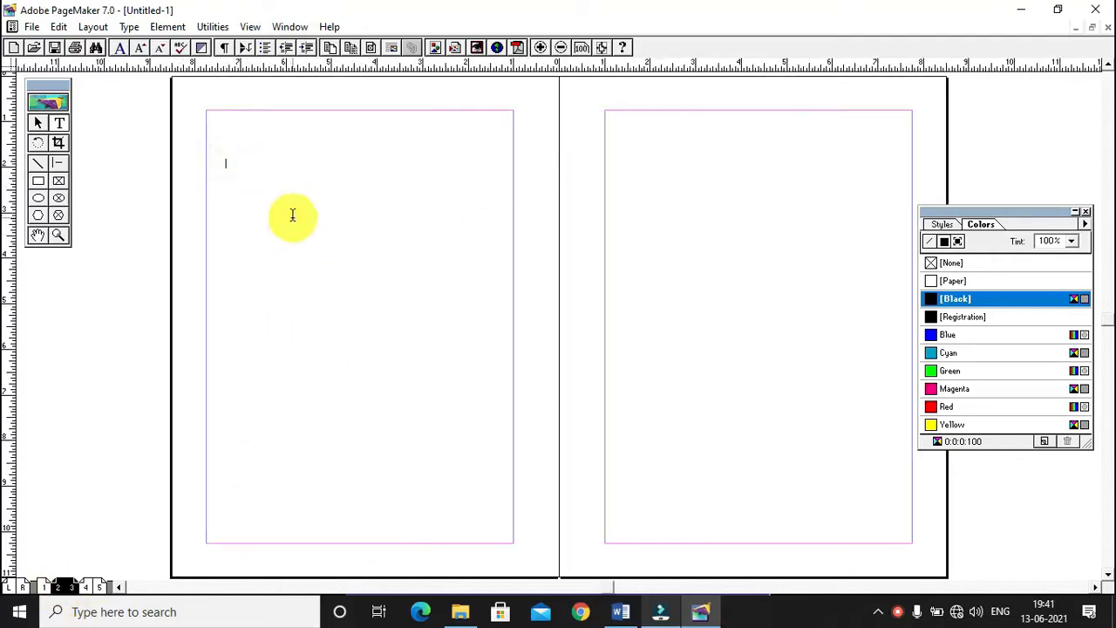
{"action": "type", "text": ">>"}
{"action": "left_click_drag", "start_coordinate": [618, 150], "coordinate": [724, 231]}
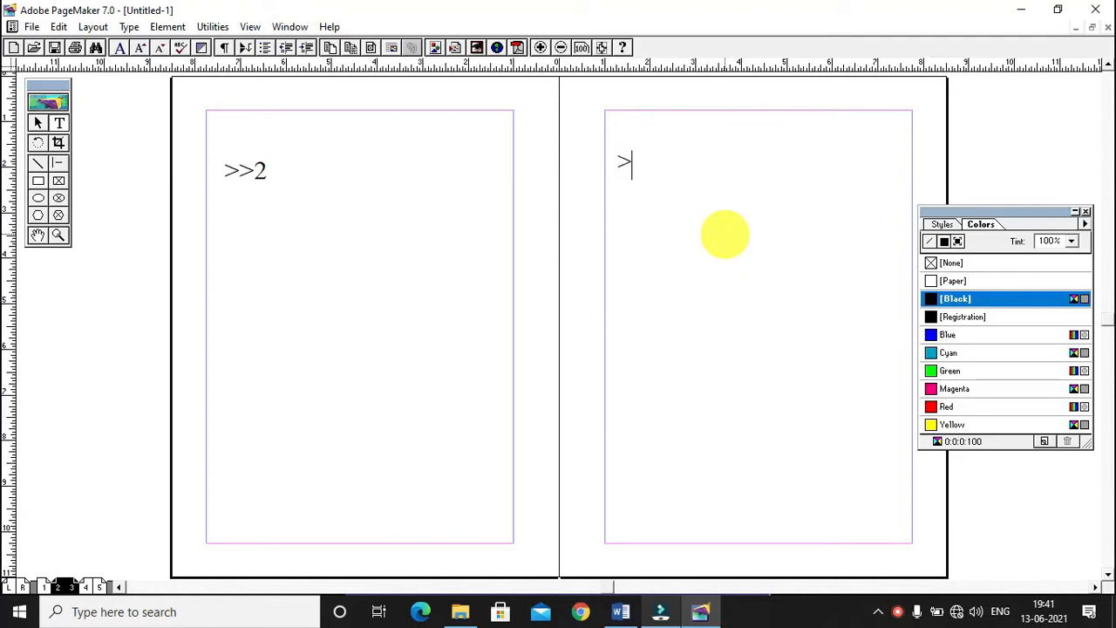
Enter the page markers ">4" on page 4 and "5" on page 5 of the publication
{"action": "left_click", "coordinate": [85, 586]}
{"action": "left_click_drag", "start_coordinate": [218, 146], "coordinate": [329, 227]}
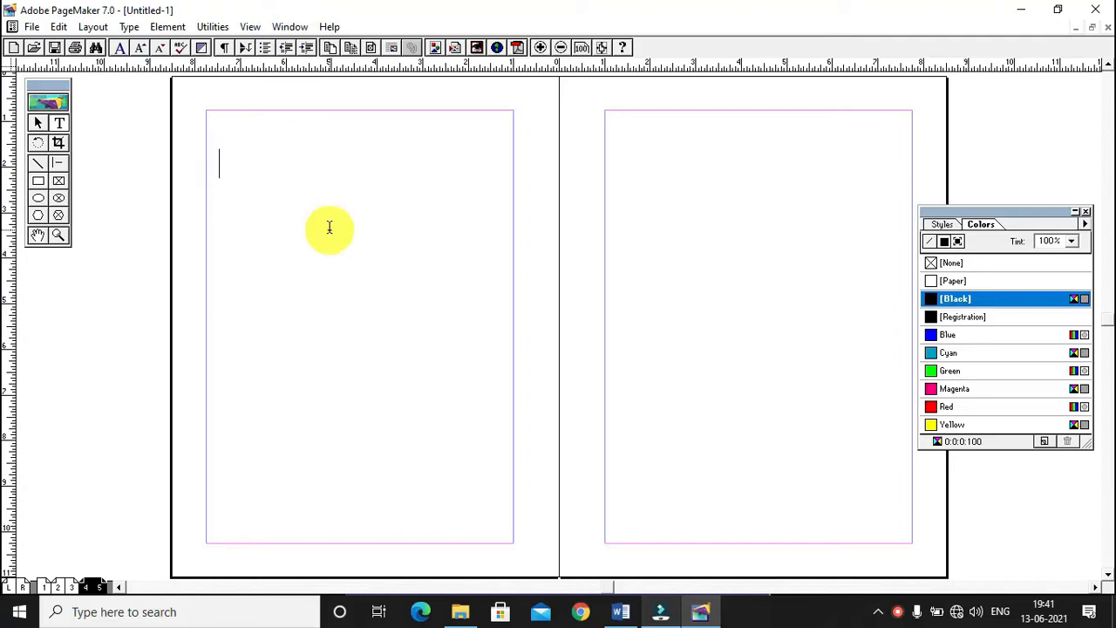
{"action": "left_click_drag", "start_coordinate": [630, 142], "coordinate": [750, 219]}
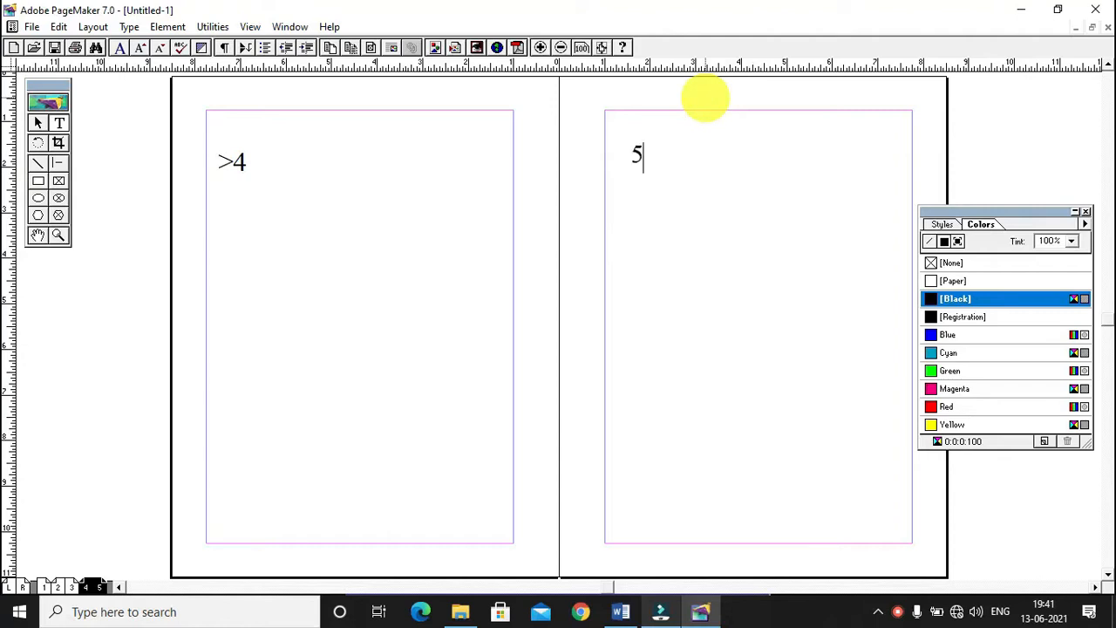
{"action": "left_click", "coordinate": [46, 588]}
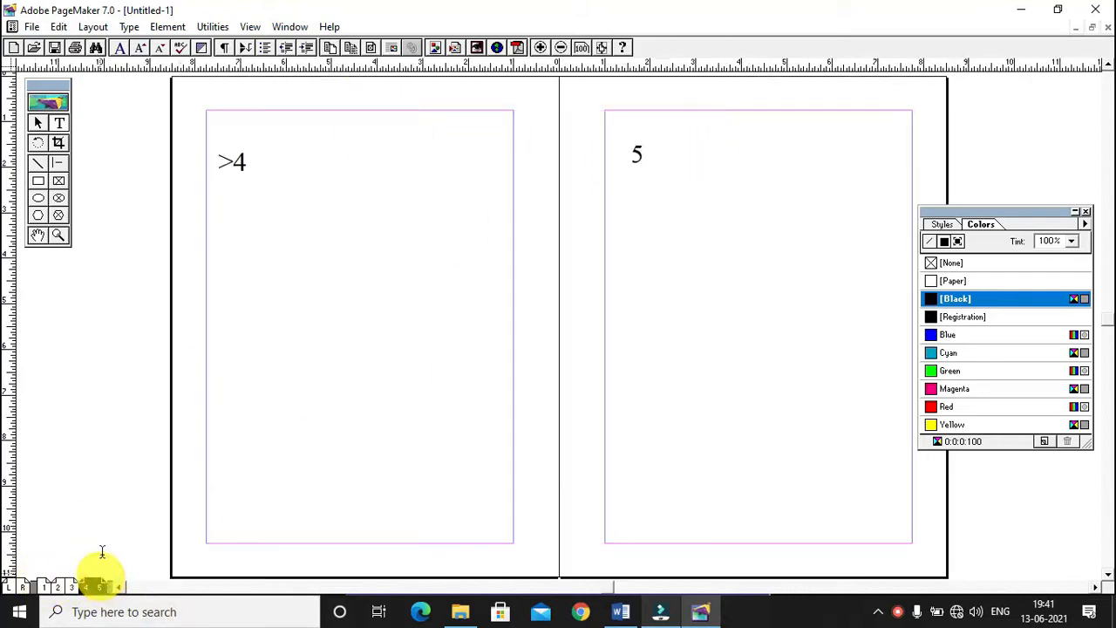
Invert the order of all pages with the Build Booklet plug-in, leaving the layout set to None
{"action": "left_click", "coordinate": [219, 27]}
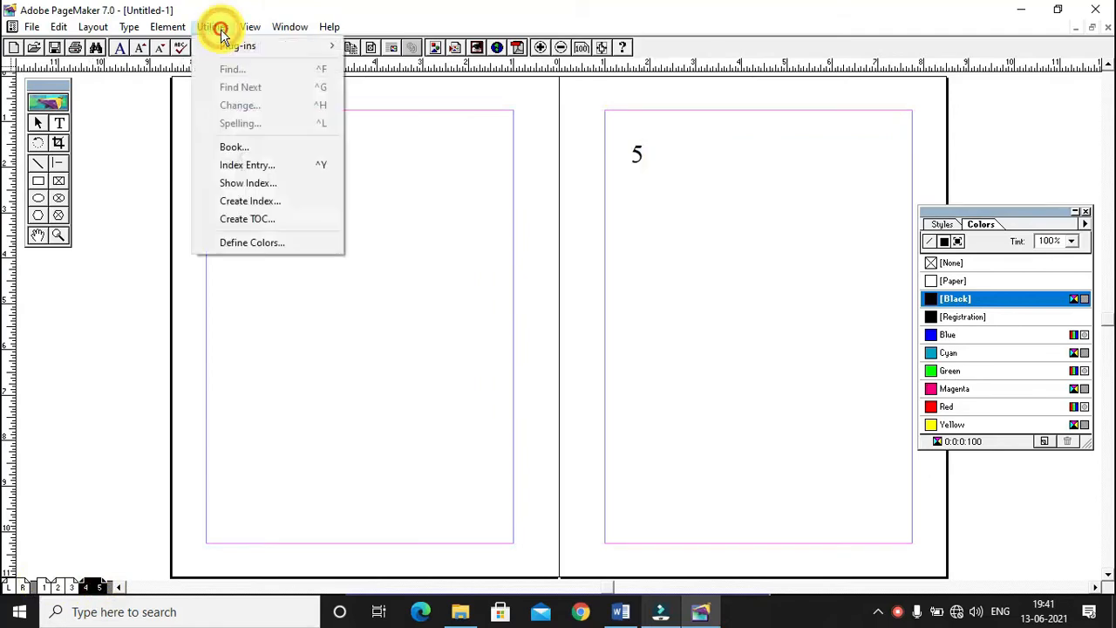
{"action": "mouse_move", "coordinate": [212, 27]}
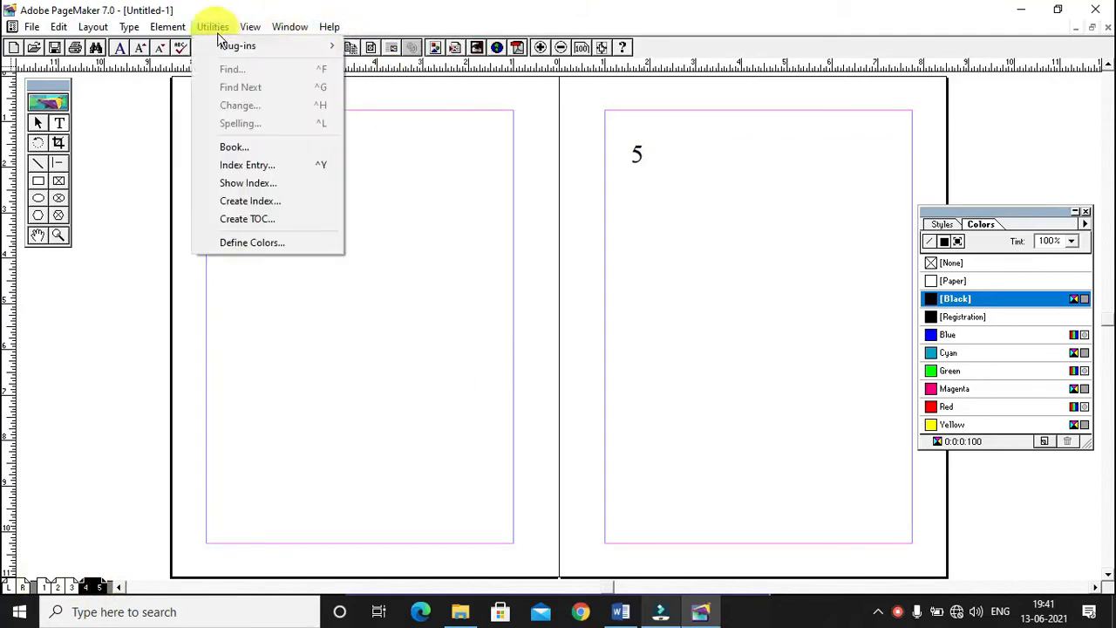
{"action": "mouse_move", "coordinate": [275, 47]}
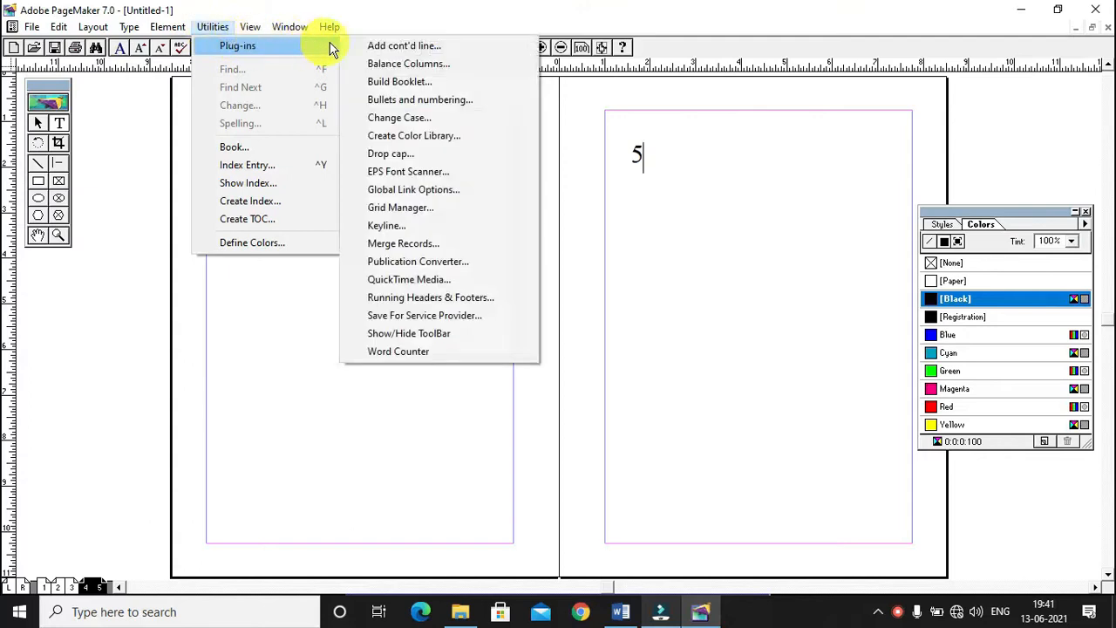
{"action": "left_click", "coordinate": [382, 81]}
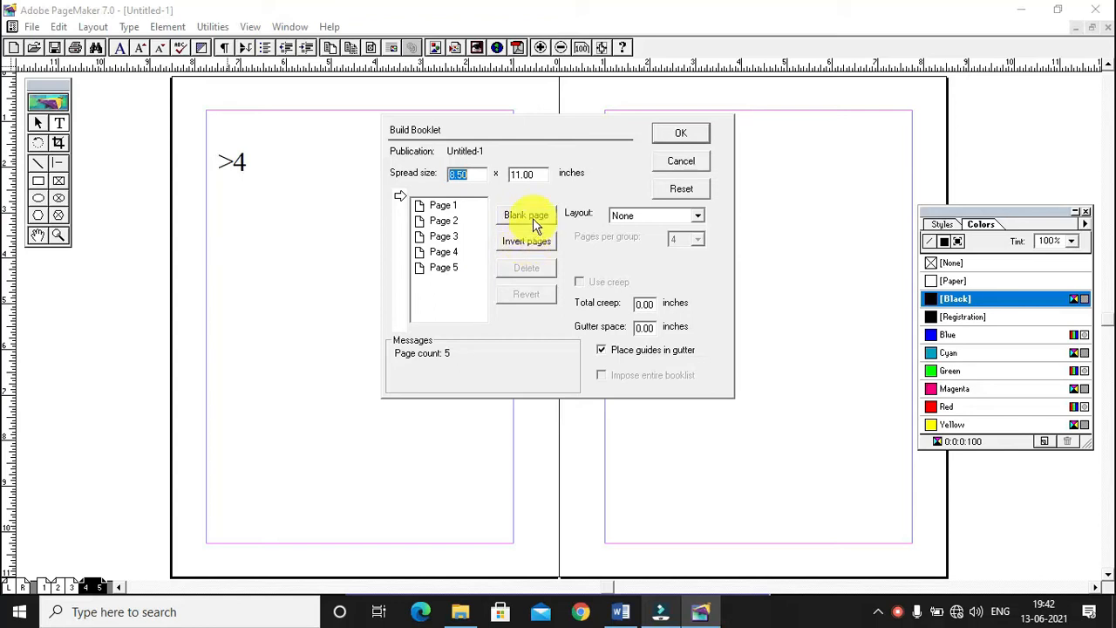
{"action": "left_click", "coordinate": [401, 228]}
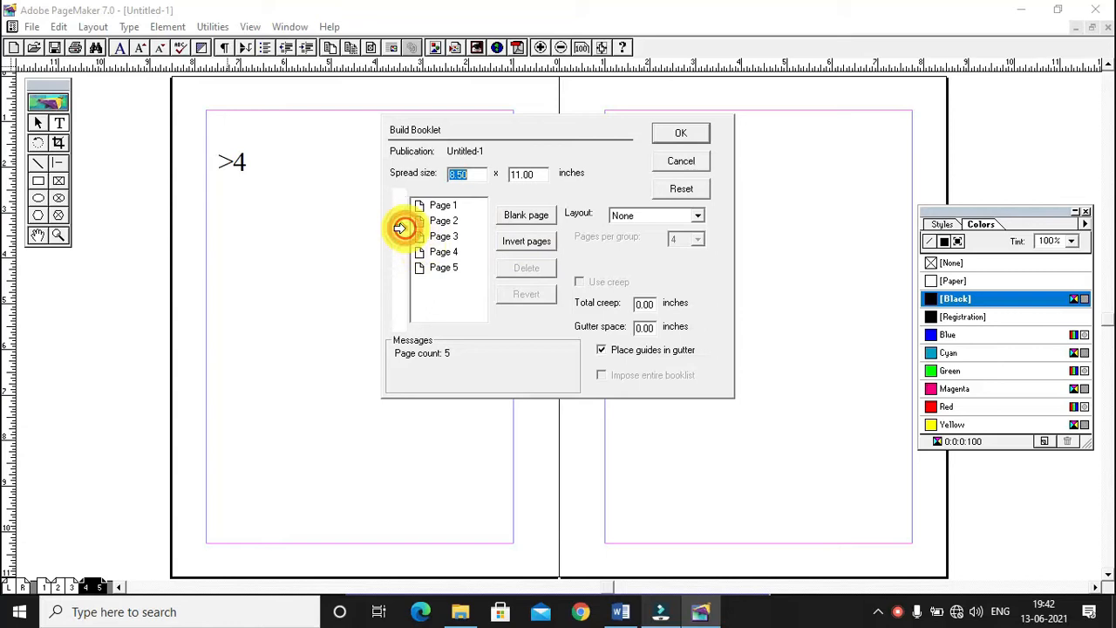
{"action": "left_click", "coordinate": [397, 198]}
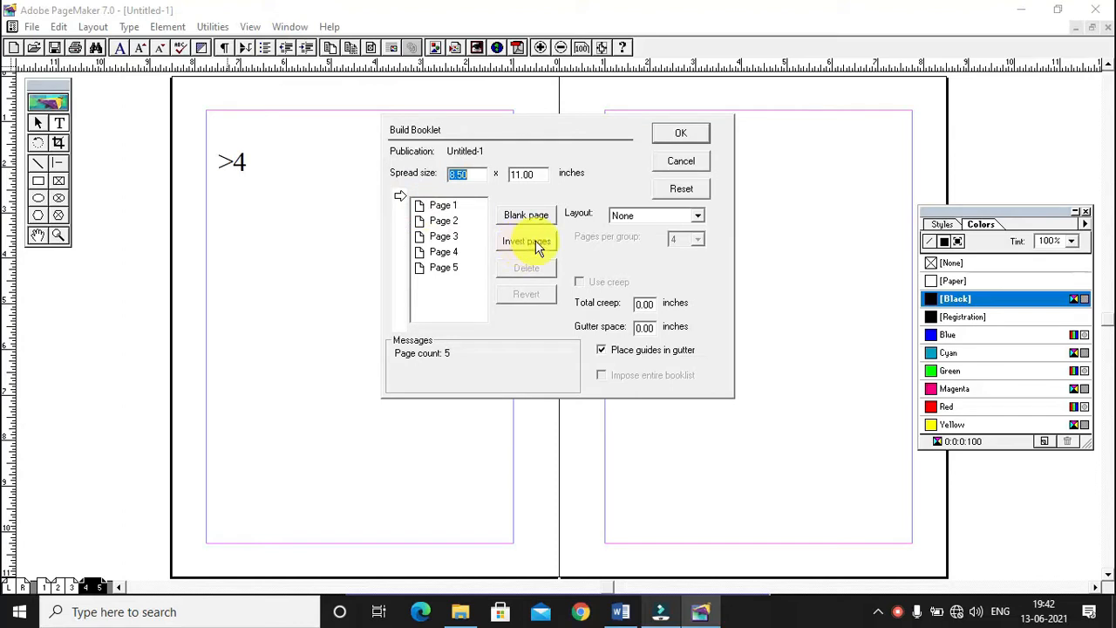
{"action": "left_click", "coordinate": [536, 244]}
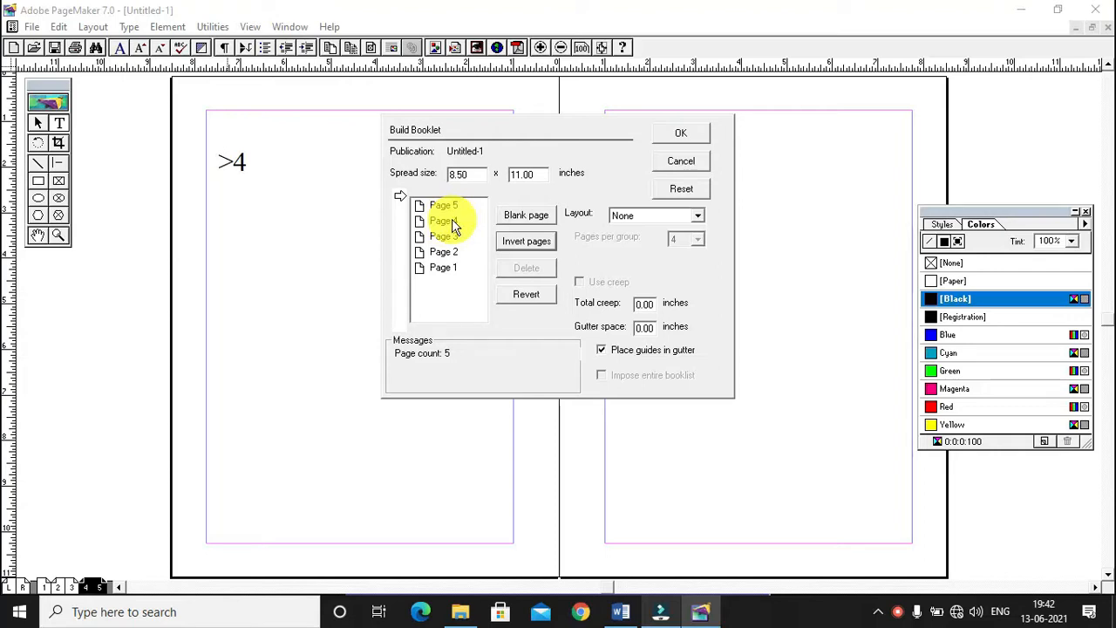
Build the inverted booklet, saving the original publication as "INVERT PAGE" on the Desktop
{"action": "left_click", "coordinate": [691, 136]}
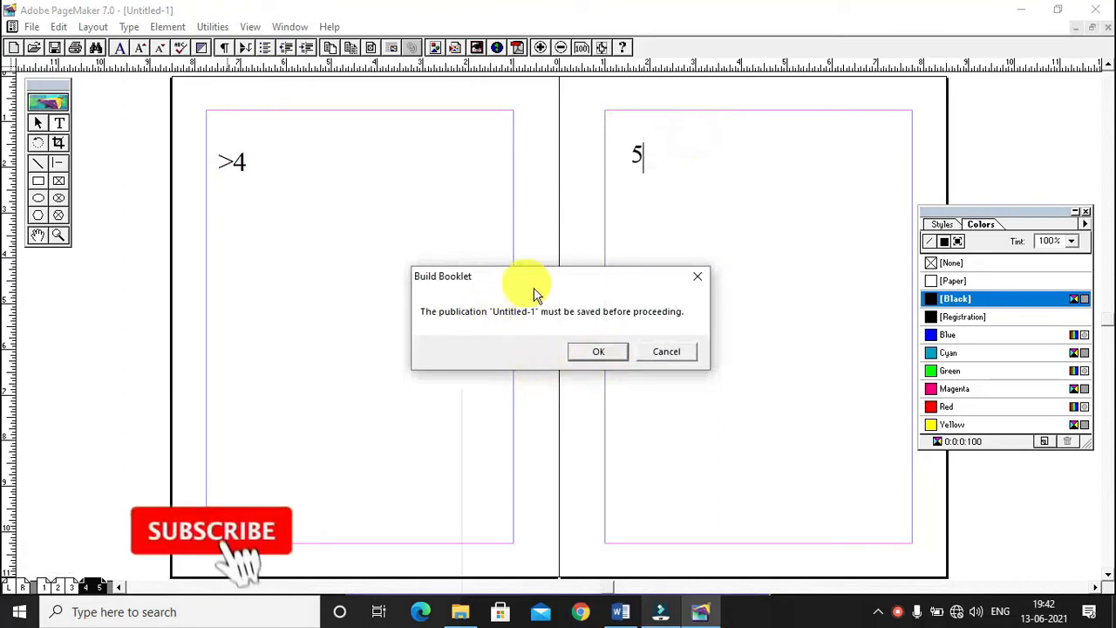
{"action": "left_click", "coordinate": [598, 351]}
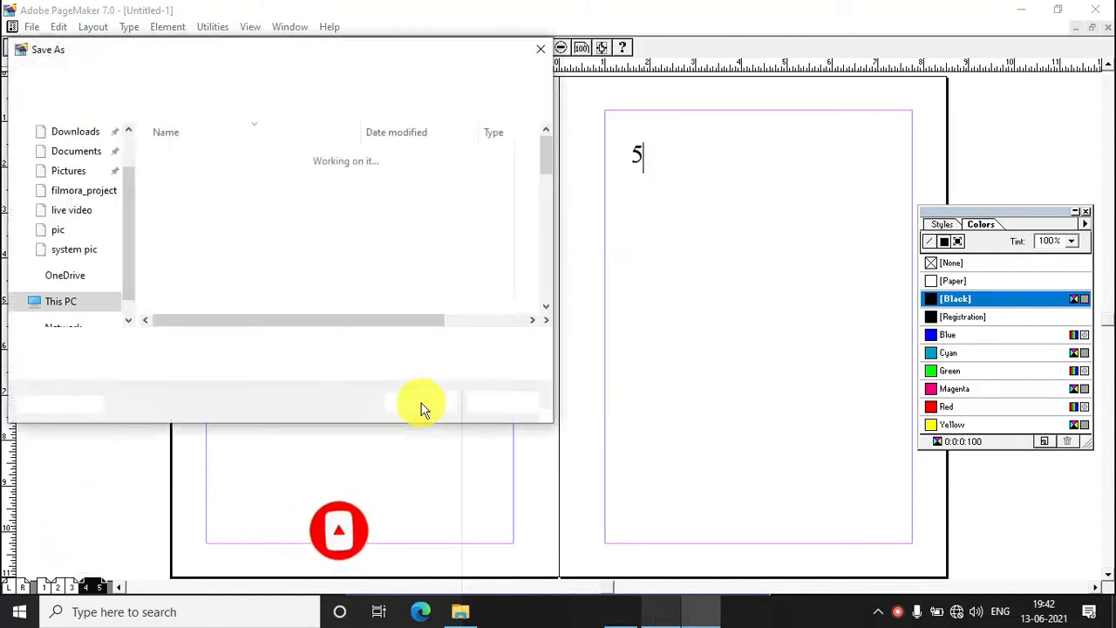
{"action": "type", "text": "INVERT PAGE"}
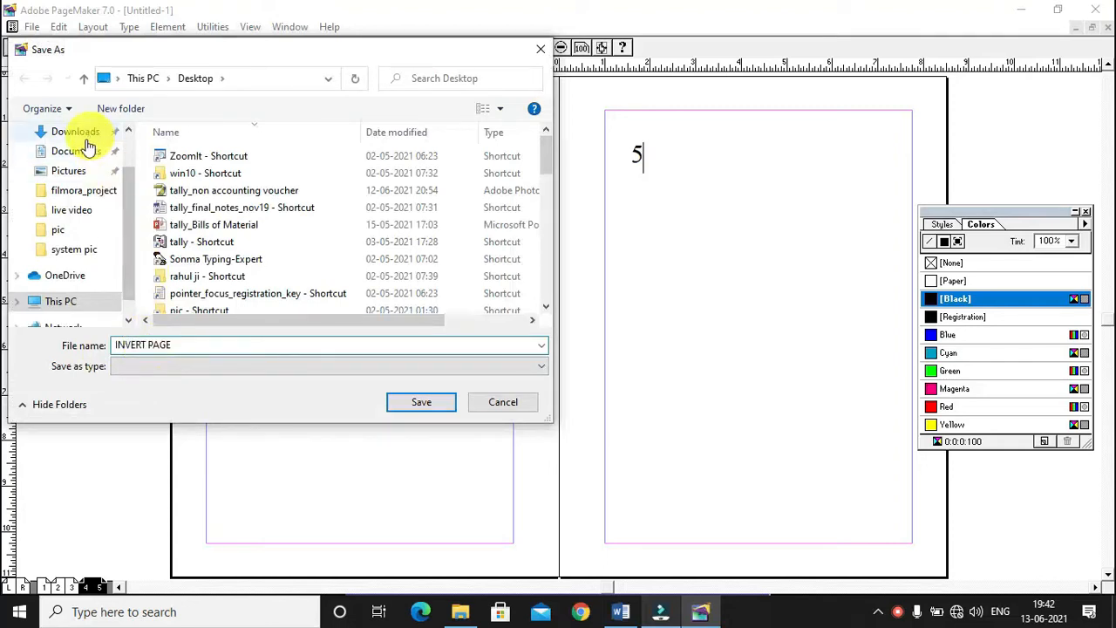
{"action": "scroll", "coordinate": [122, 183], "scroll_direction": "up", "scroll_amount": 1}
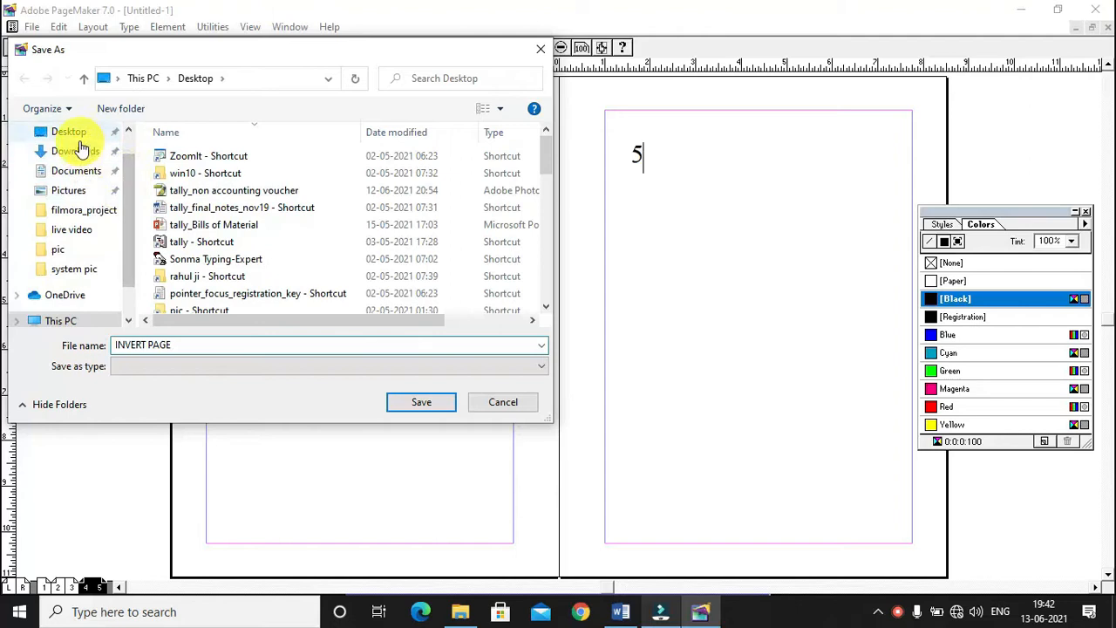
{"action": "left_click", "coordinate": [77, 131]}
{"action": "left_click", "coordinate": [412, 406]}
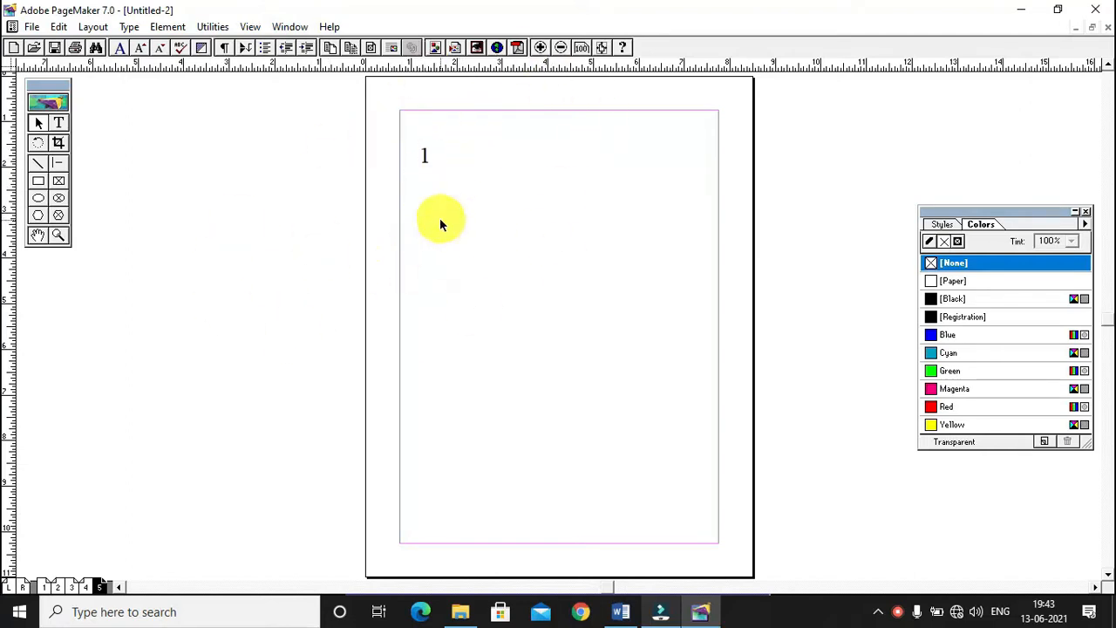
Go through pages 1 to 5 of the new publication to check the inverted page order
{"action": "left_click", "coordinate": [43, 586]}
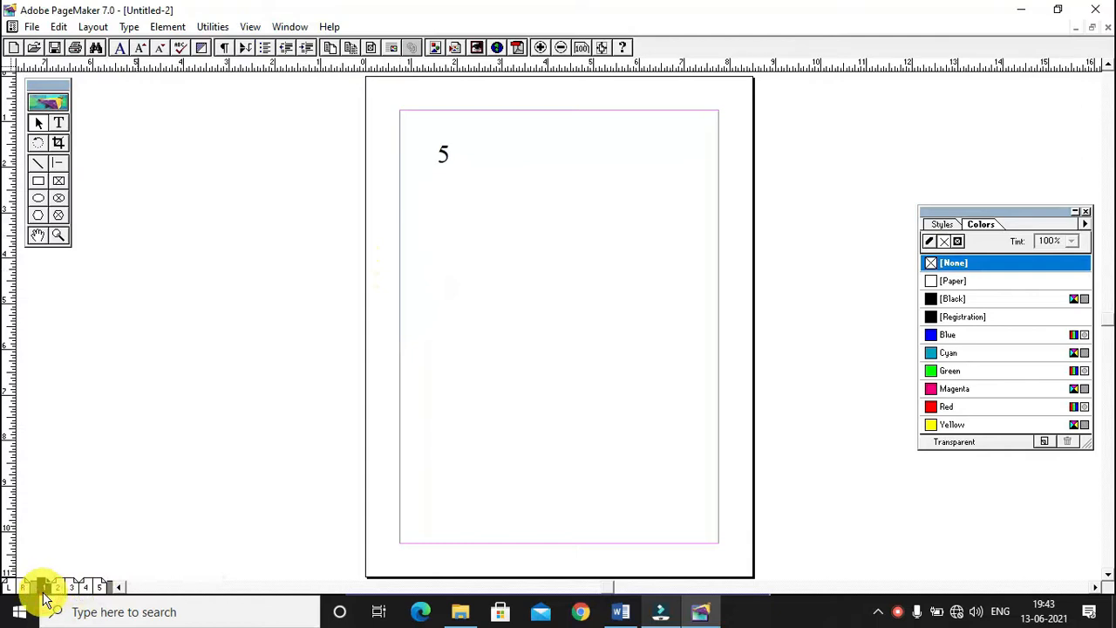
{"action": "left_click", "coordinate": [57, 586]}
{"action": "left_click", "coordinate": [72, 586]}
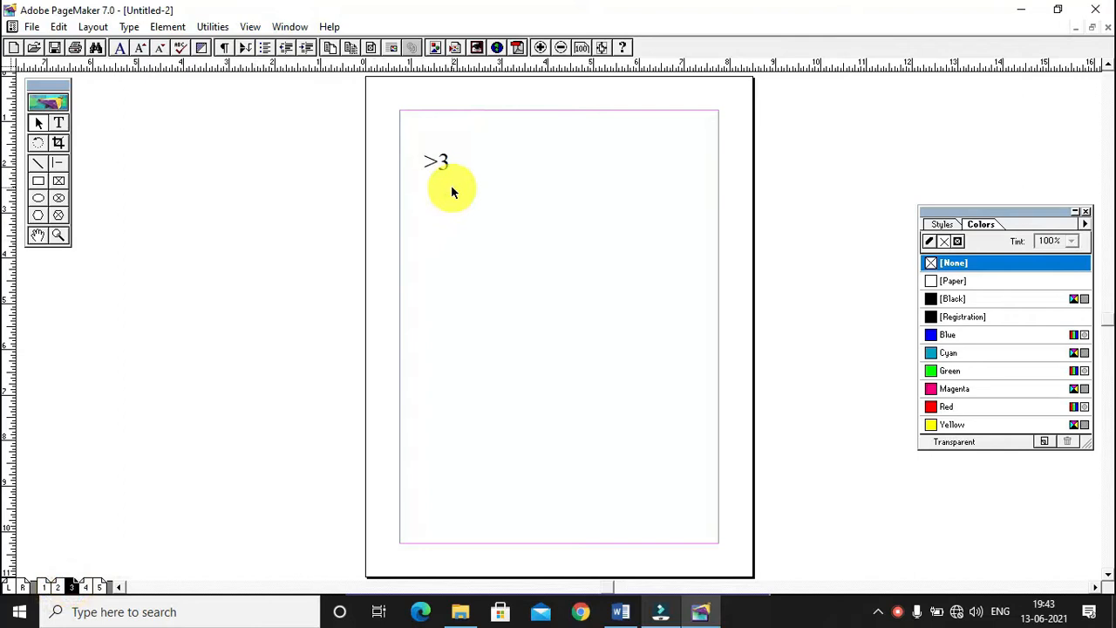
{"action": "left_click", "coordinate": [85, 586]}
{"action": "left_click", "coordinate": [98, 586]}
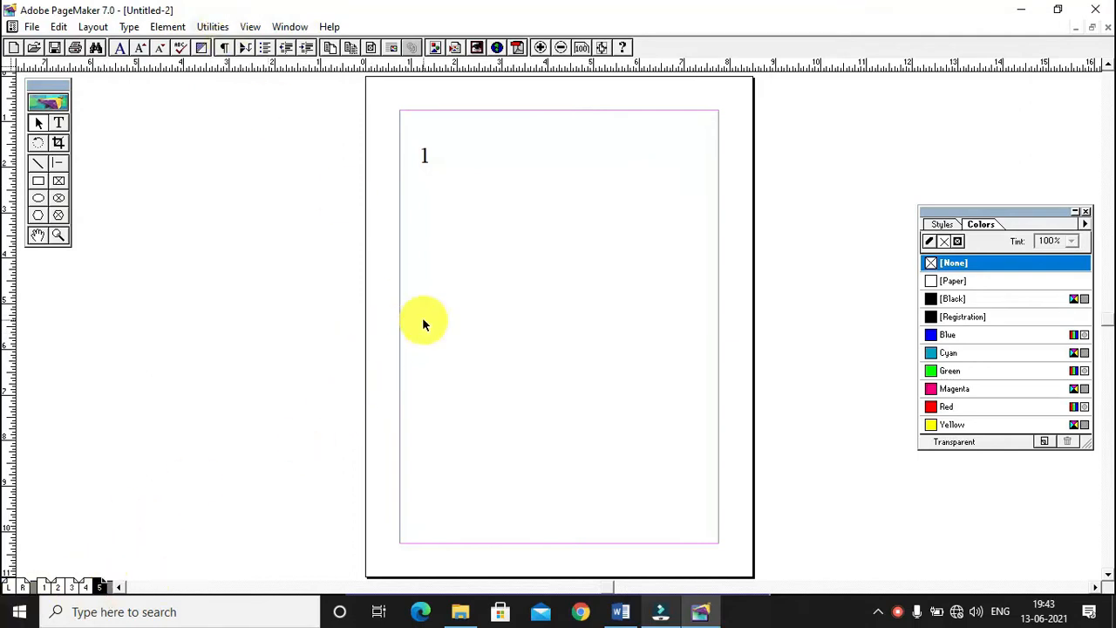
Insert a blank page between pages 2 and 3 in the Build Booklet plug-in
{"action": "left_click", "coordinate": [214, 27]}
{"action": "mouse_move", "coordinate": [244, 49]}
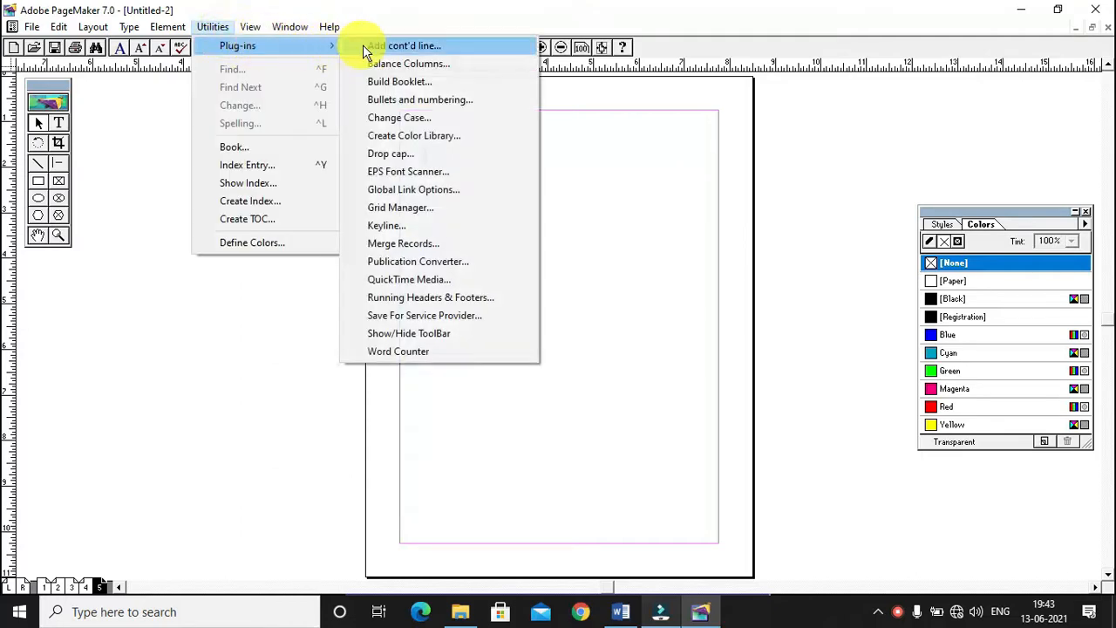
{"action": "left_click", "coordinate": [379, 81]}
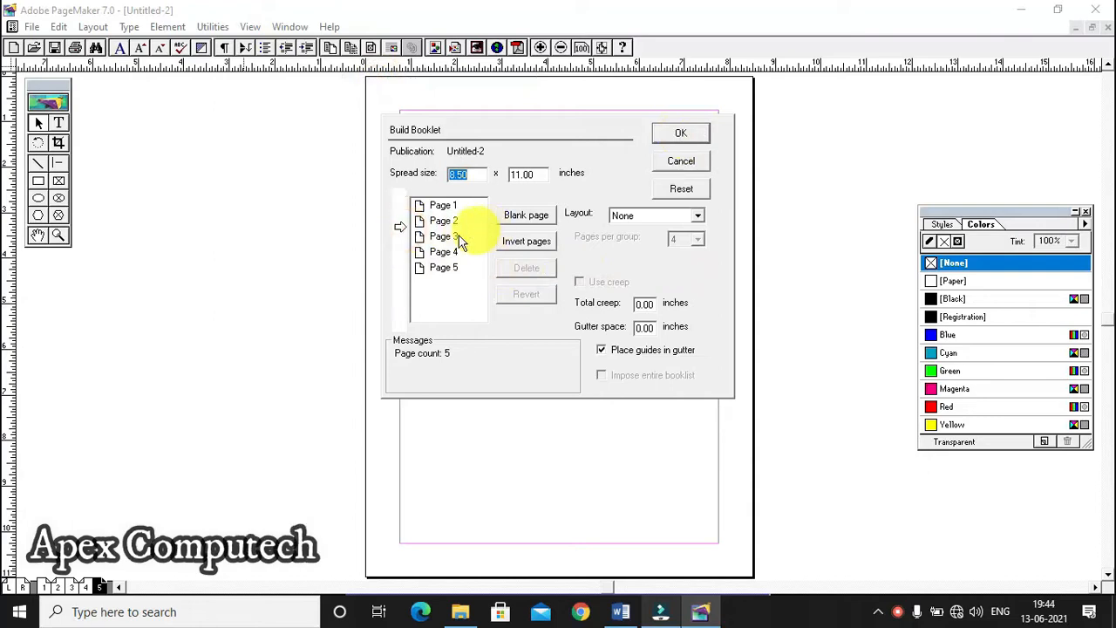
{"action": "left_click", "coordinate": [514, 218]}
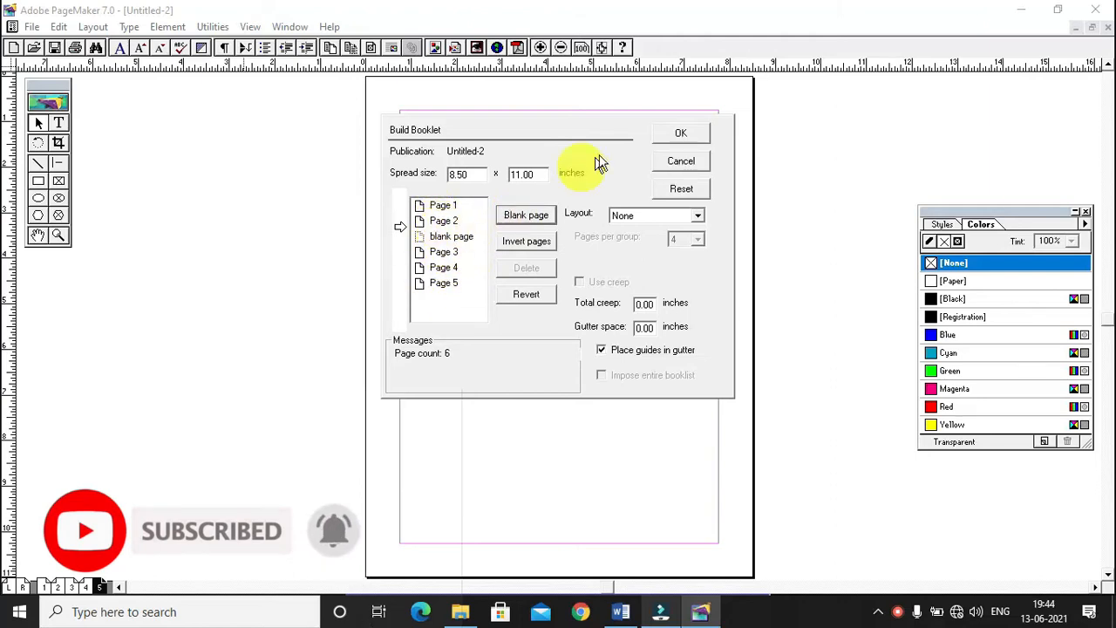
Build the booklet with the blank page, saving the source publication as "UNTITLED" on the Desktop
{"action": "left_click", "coordinate": [671, 135]}
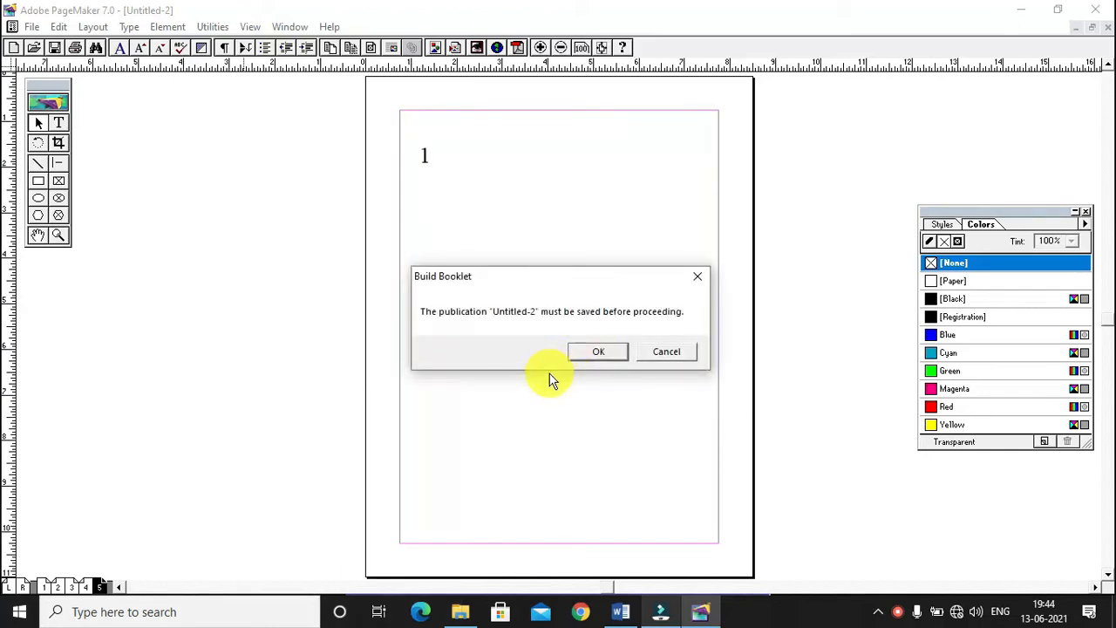
{"action": "left_click", "coordinate": [588, 357]}
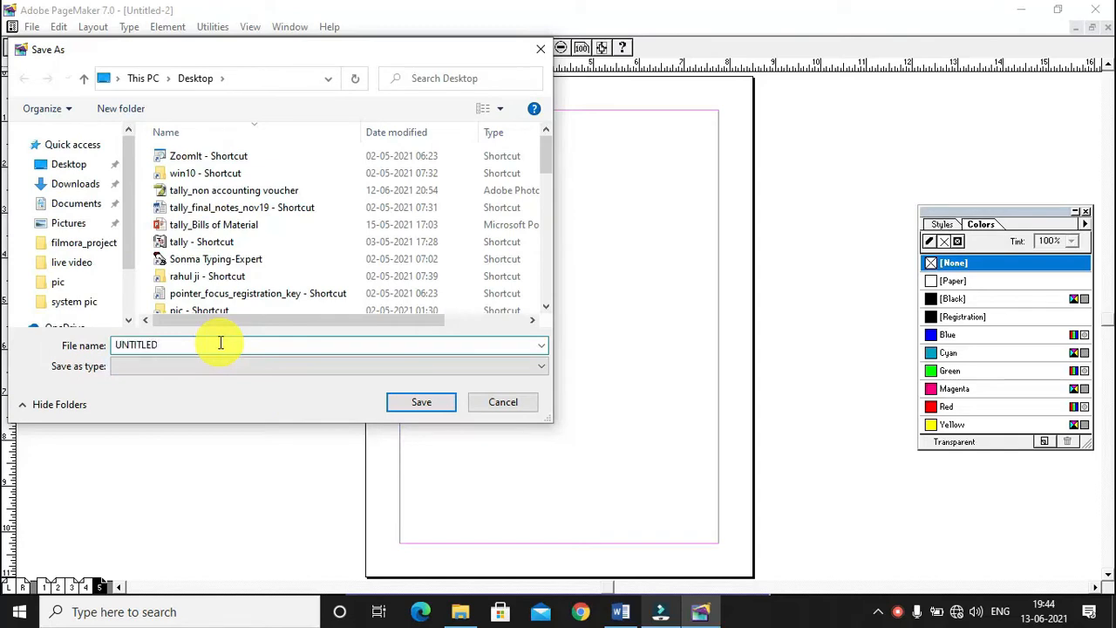
{"action": "left_click", "coordinate": [431, 404]}
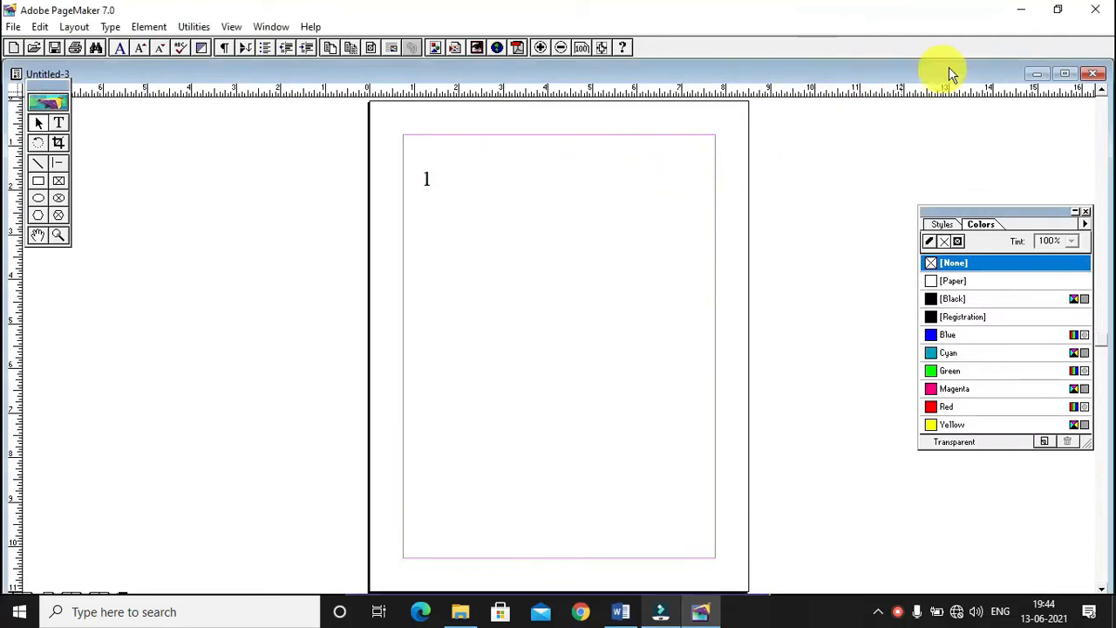
Maximize the new publication's window and view pages 1 to 3 to check the inserted blank page
{"action": "left_click", "coordinate": [1062, 75]}
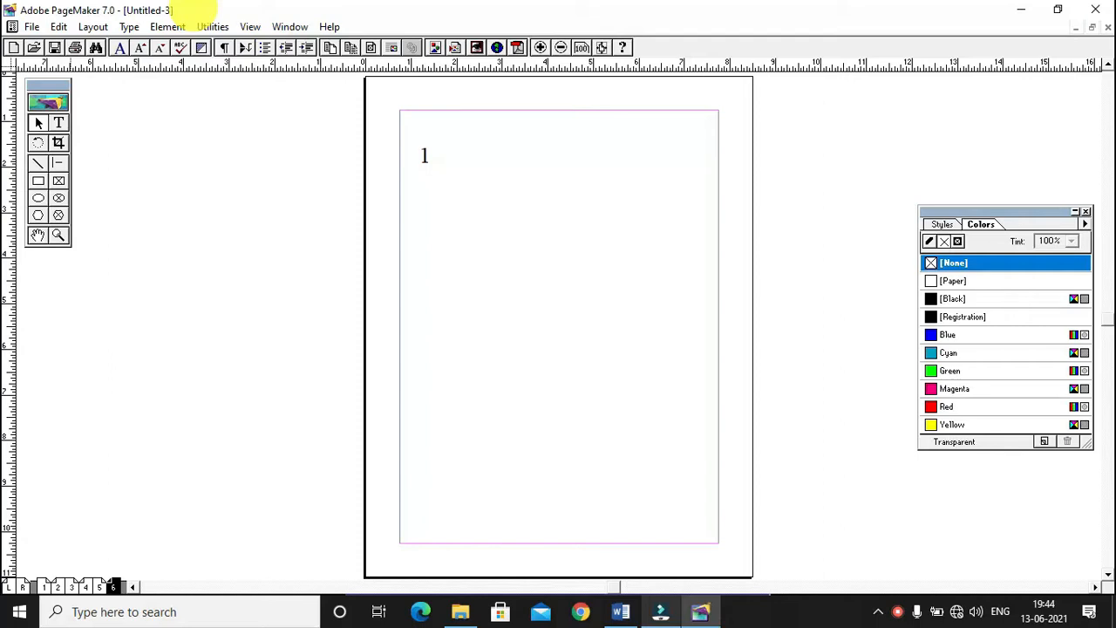
{"action": "left_click", "coordinate": [45, 586]}
{"action": "left_click", "coordinate": [58, 587]}
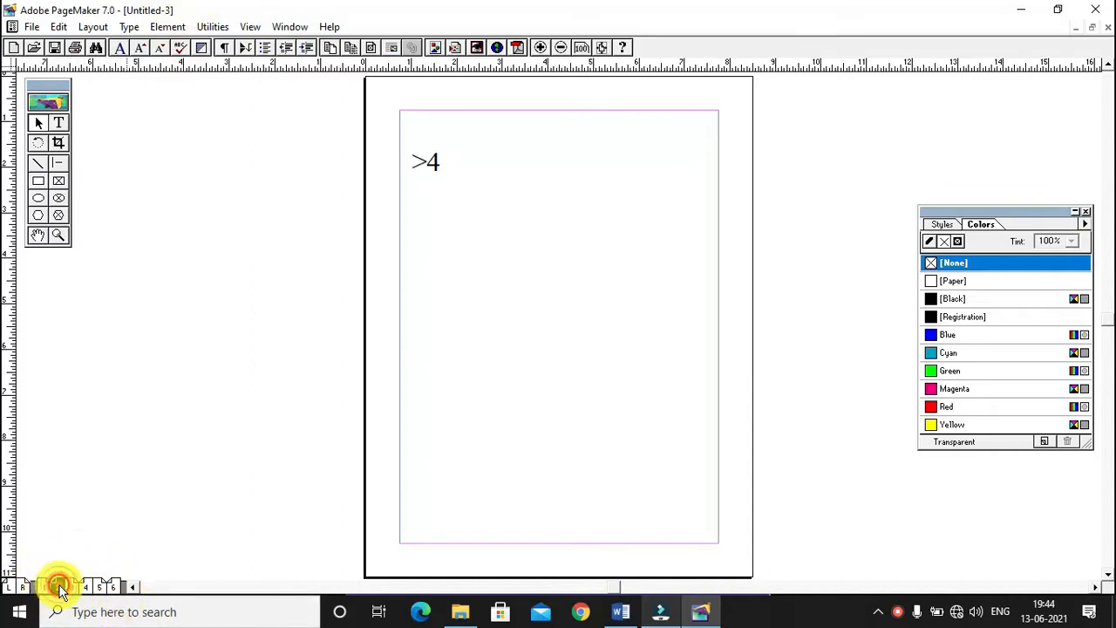
{"action": "left_click", "coordinate": [71, 586]}
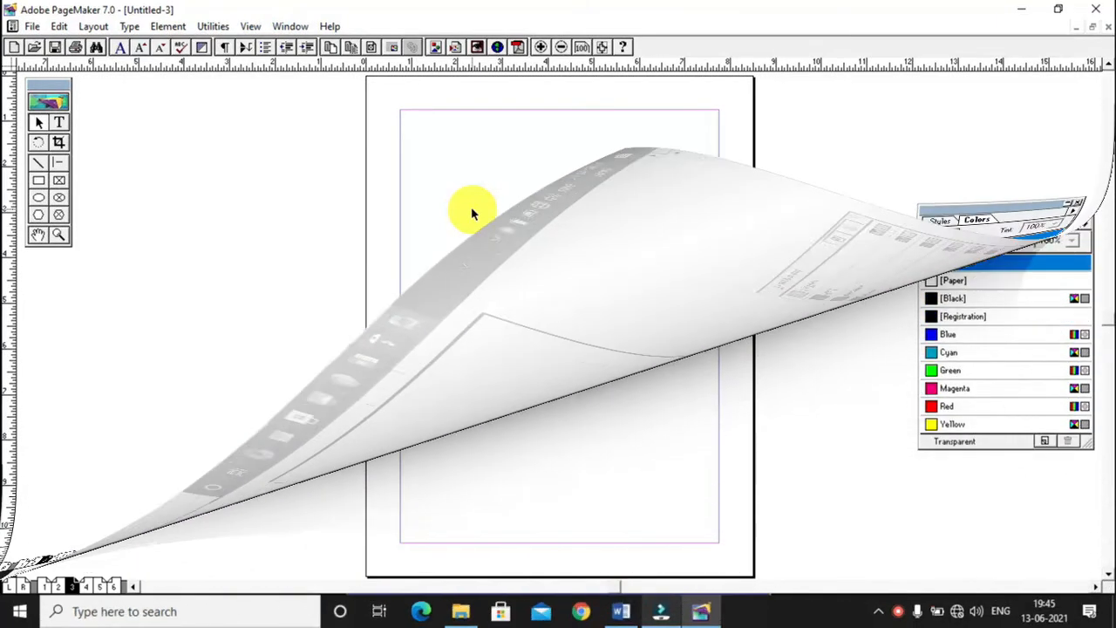
{"action": "left_click", "coordinate": [589, 188]}
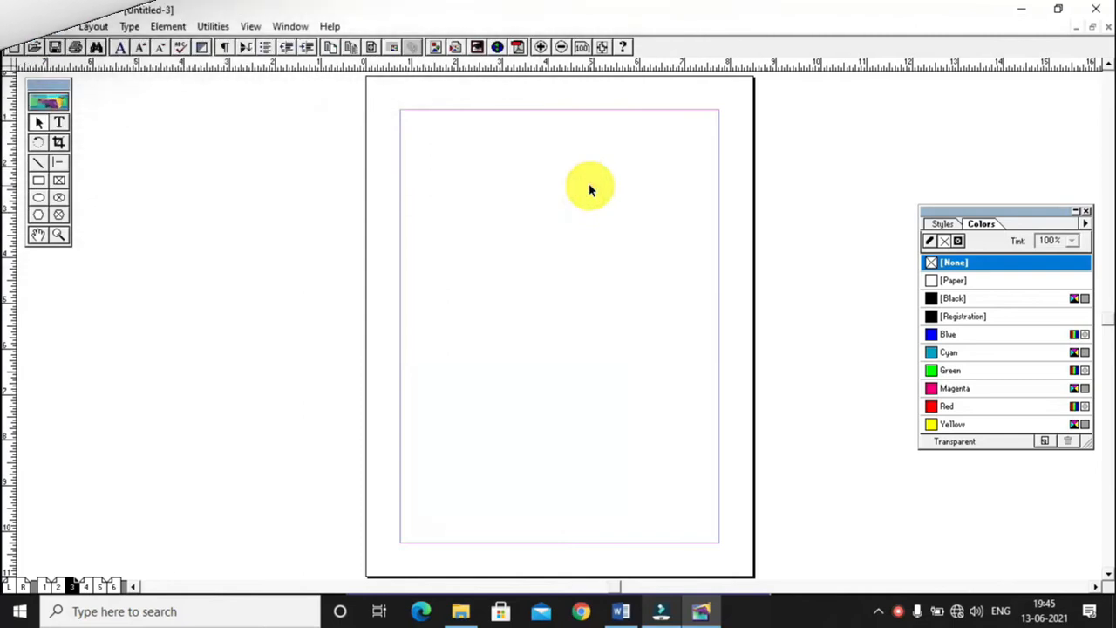
Try to run the Bullets and numbering plug-in on page 3 without a text insertion point
{"action": "left_click", "coordinate": [212, 27]}
{"action": "mouse_move", "coordinate": [232, 44]}
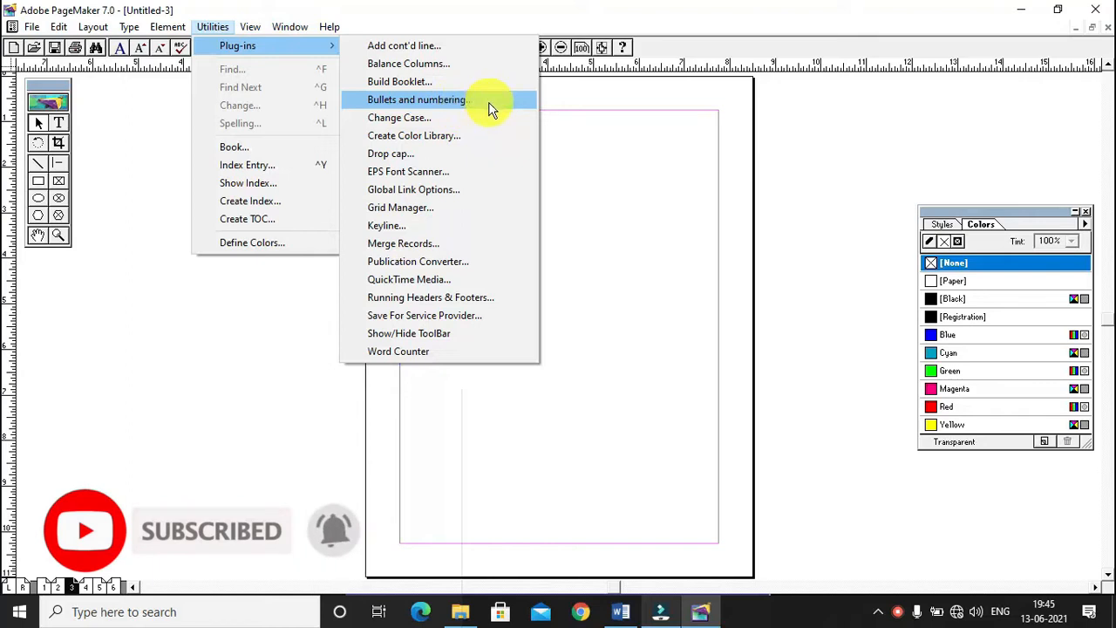
{"action": "left_click", "coordinate": [491, 109]}
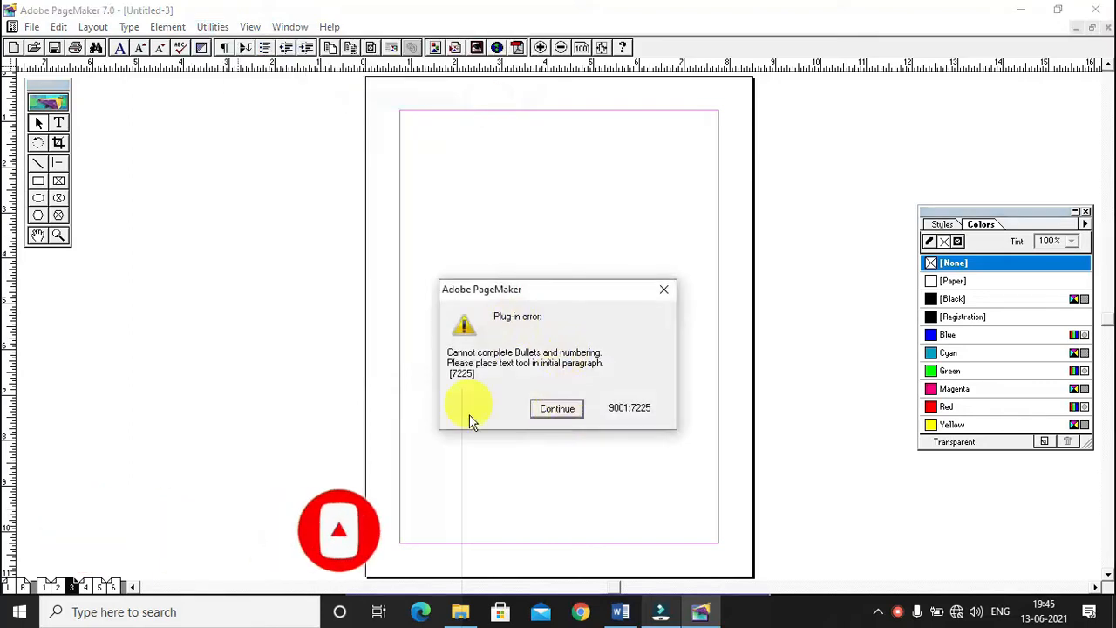
{"action": "left_click", "coordinate": [555, 409]}
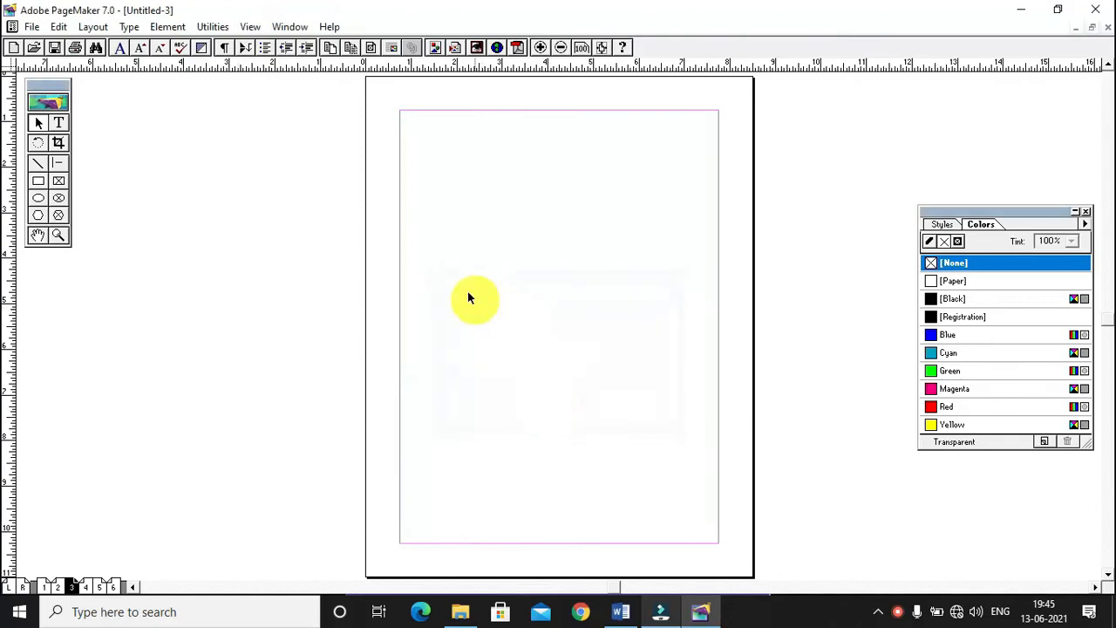
Create a text block in the upper part of page 3 containing an enlarged capital letter A
{"action": "left_click", "coordinate": [58, 123]}
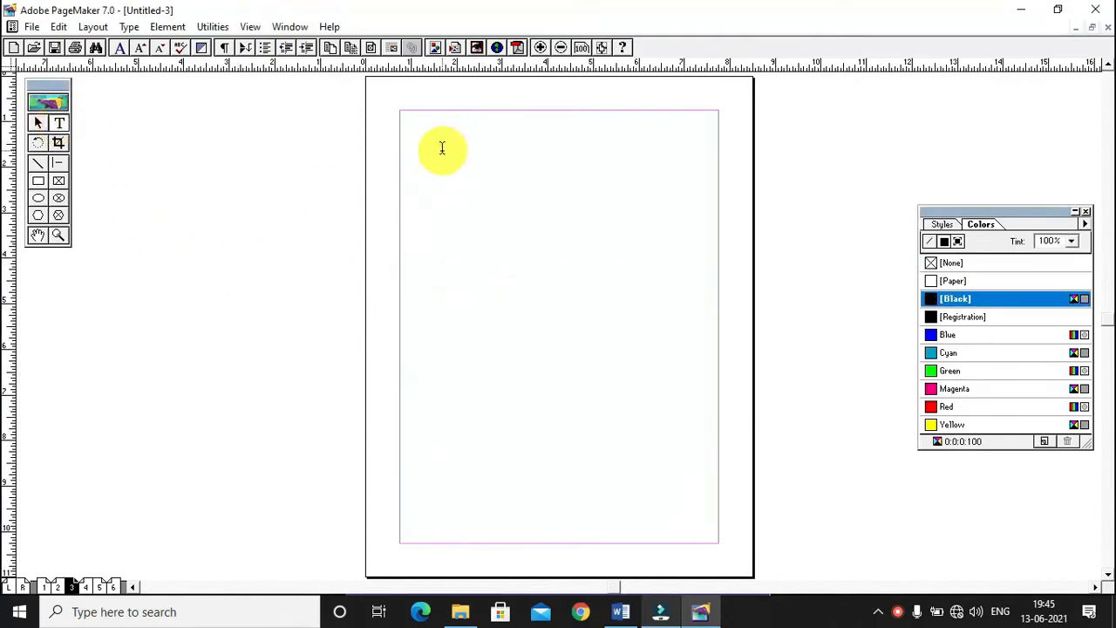
{"action": "left_click", "coordinate": [442, 151]}
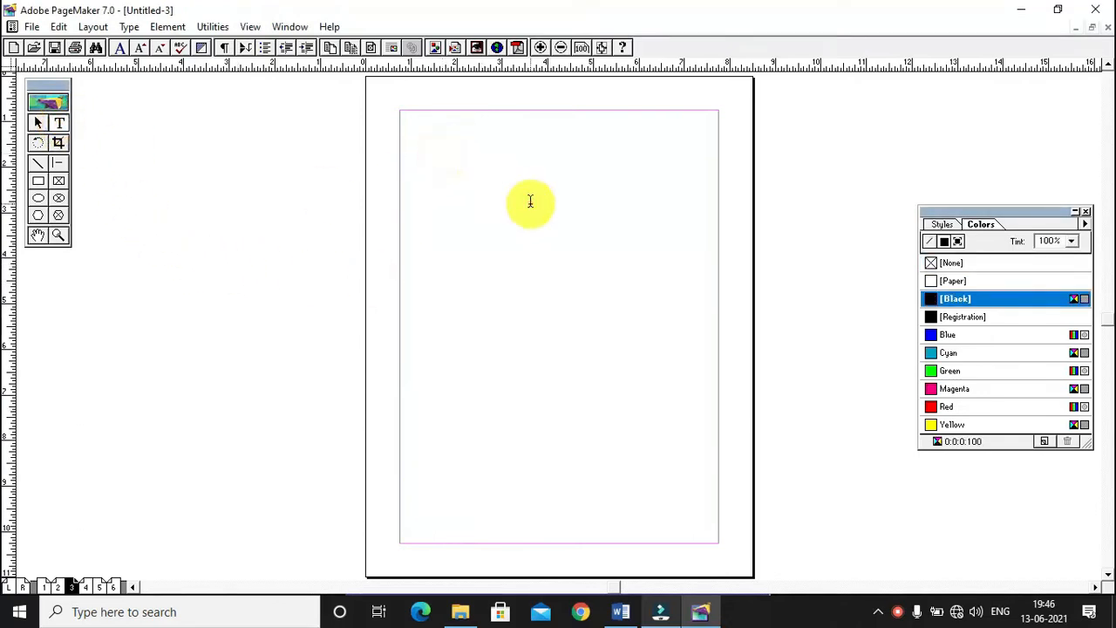
{"action": "left_click_drag", "start_coordinate": [451, 177], "coordinate": [668, 314]}
{"action": "key", "text": "ctrl+shift+period"}
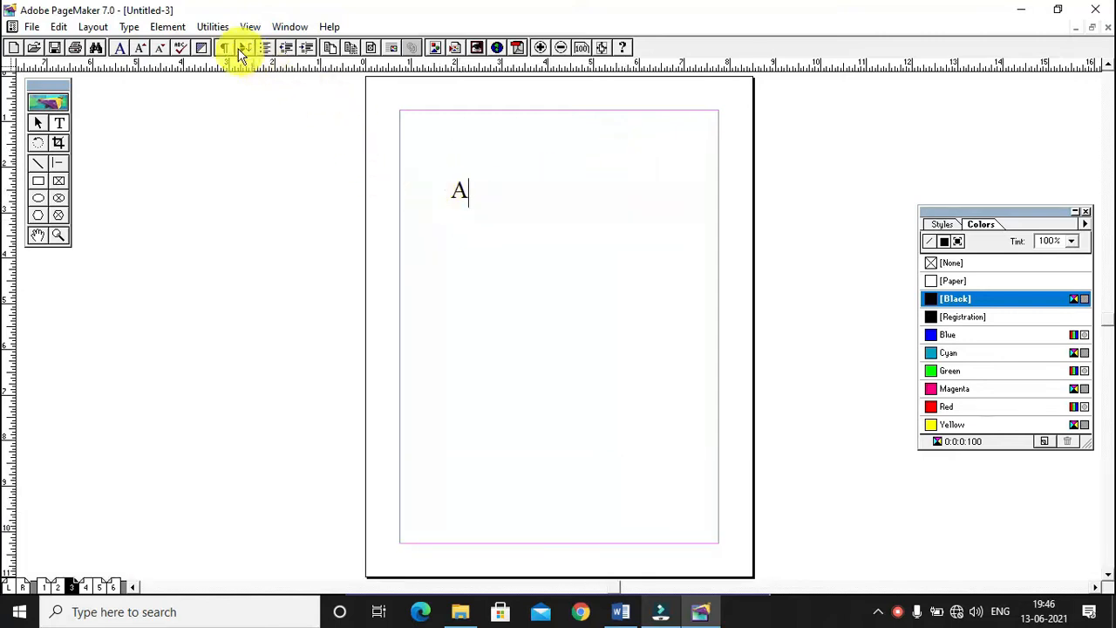
Start the Bullets and numbering plug-in on the letter A and set the first bullet style's font to Wingdings 2
{"action": "double_click", "coordinate": [460, 189]}
{"action": "left_click", "coordinate": [212, 27]}
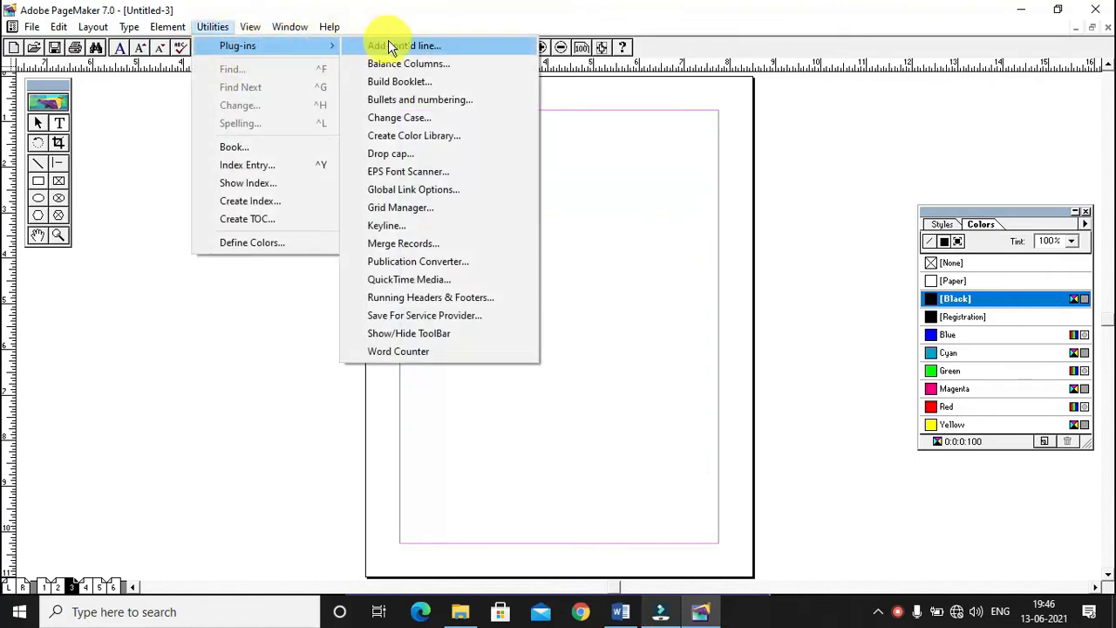
{"action": "left_click", "coordinate": [404, 99]}
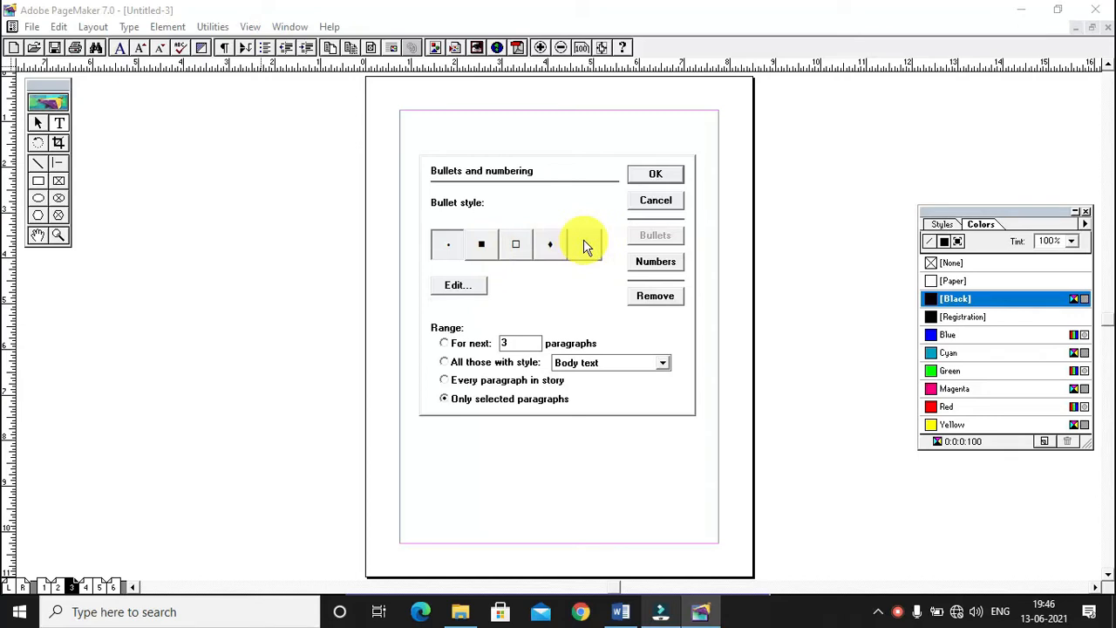
{"action": "left_click", "coordinate": [476, 294]}
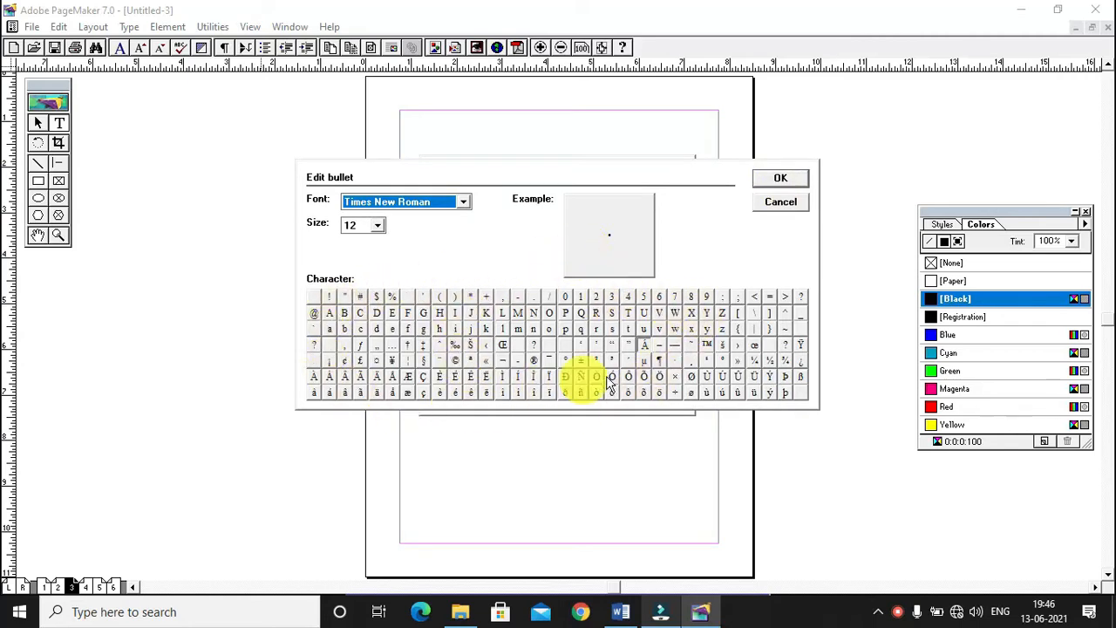
{"action": "left_click", "coordinate": [438, 210]}
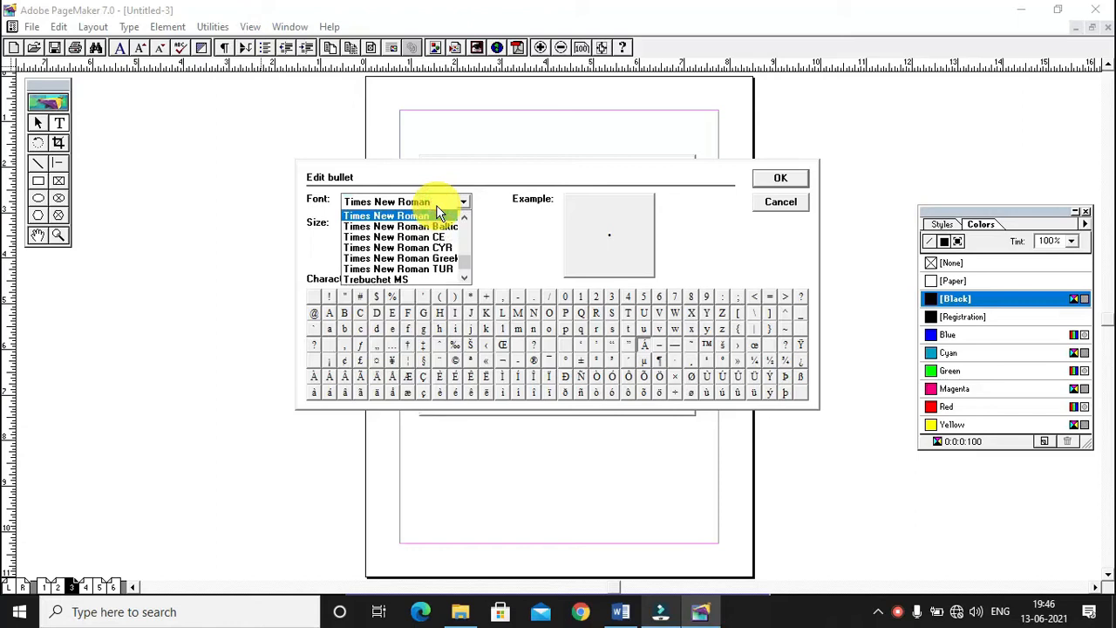
{"action": "scroll", "coordinate": [438, 213], "scroll_direction": "down", "scroll_amount": 3}
{"action": "left_click", "coordinate": [438, 215]}
{"action": "left_click", "coordinate": [462, 203]}
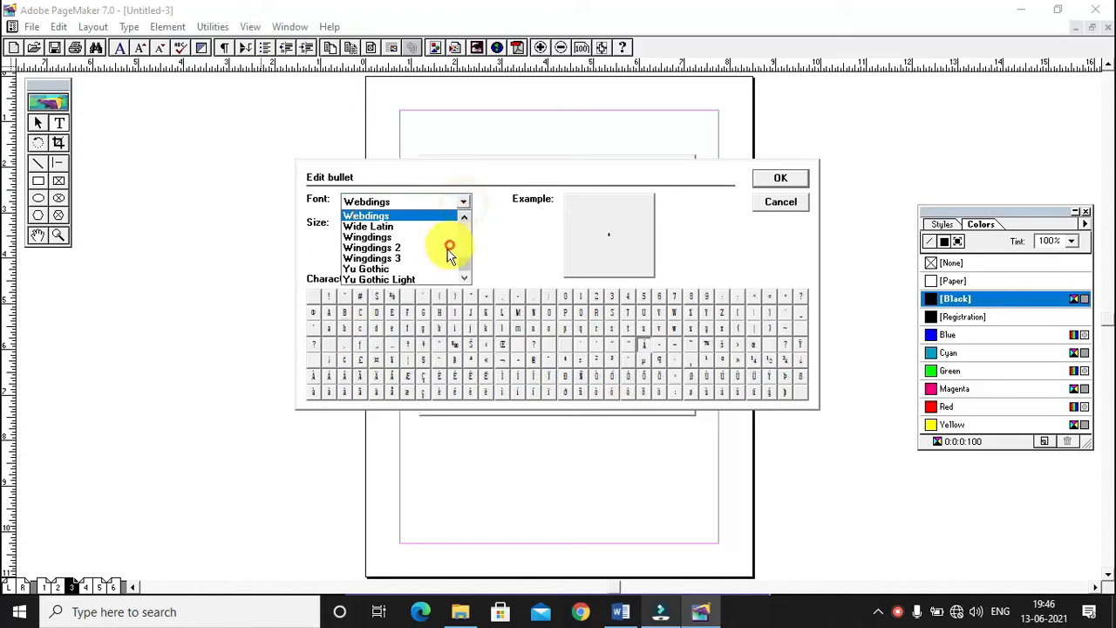
{"action": "left_click", "coordinate": [378, 249]}
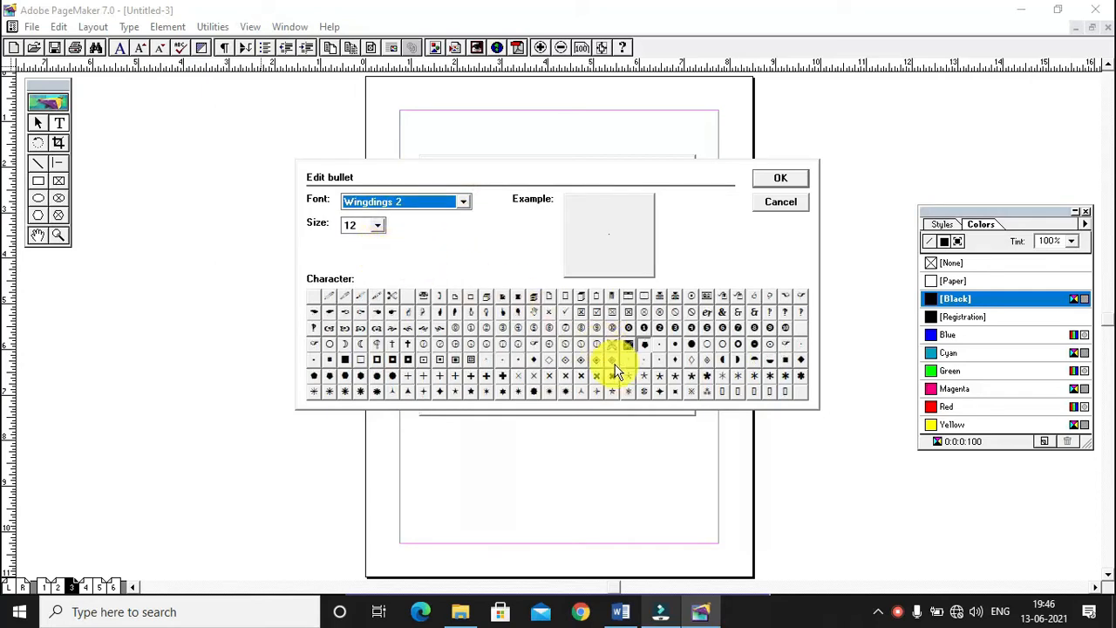
Choose the bold eight-armed asterisk from the last character row as the bullet
{"action": "key", "text": "ctrl+4"}
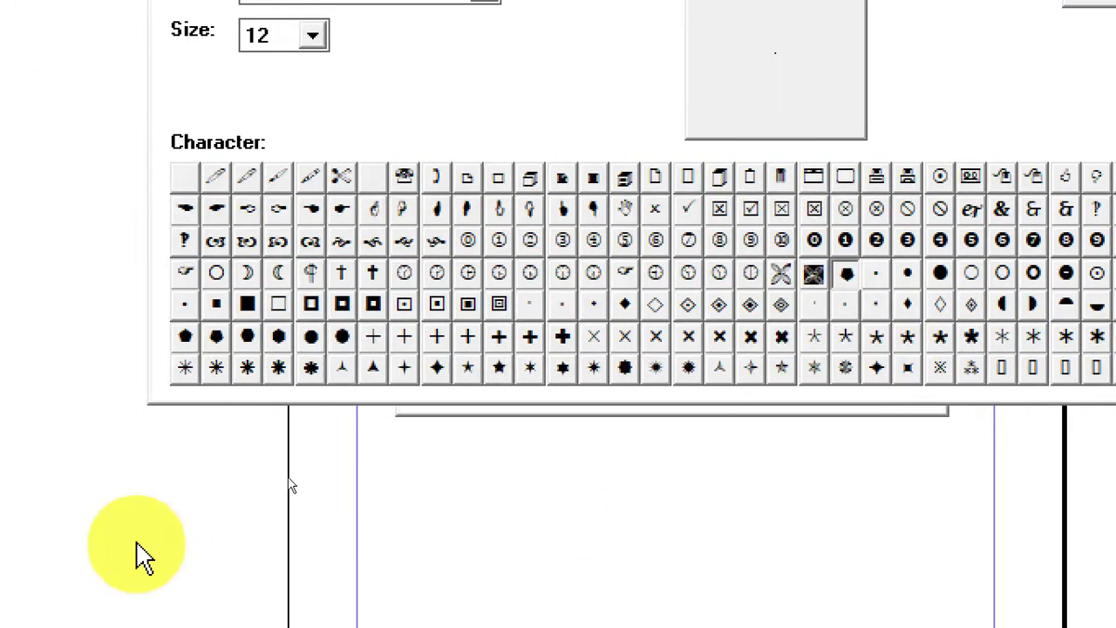
{"action": "left_click", "coordinate": [295, 369]}
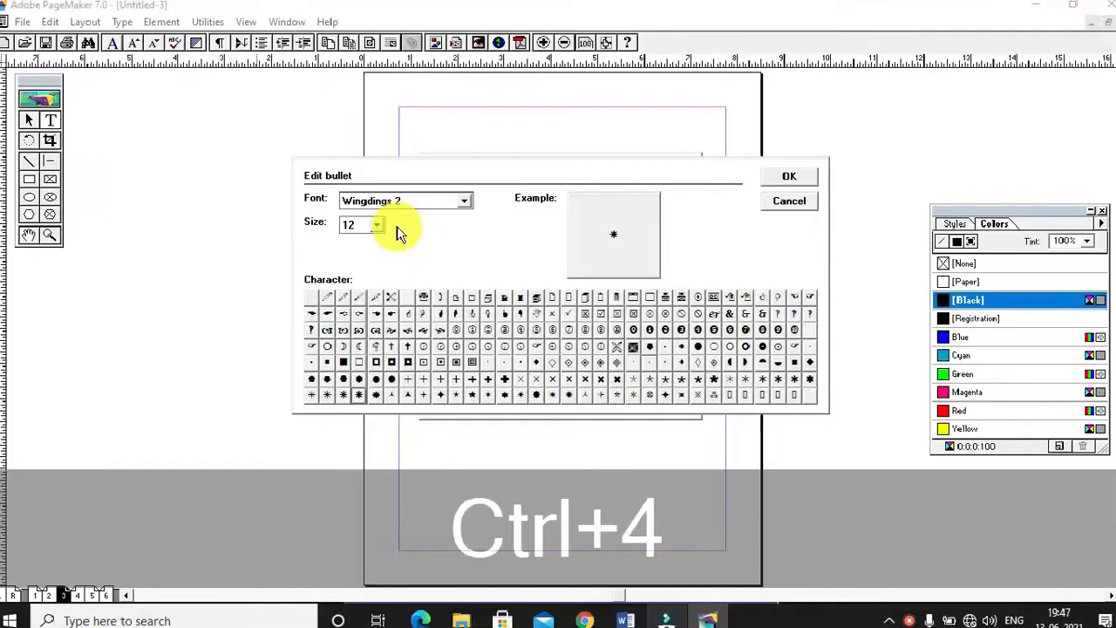
{"action": "left_click", "coordinate": [789, 176]}
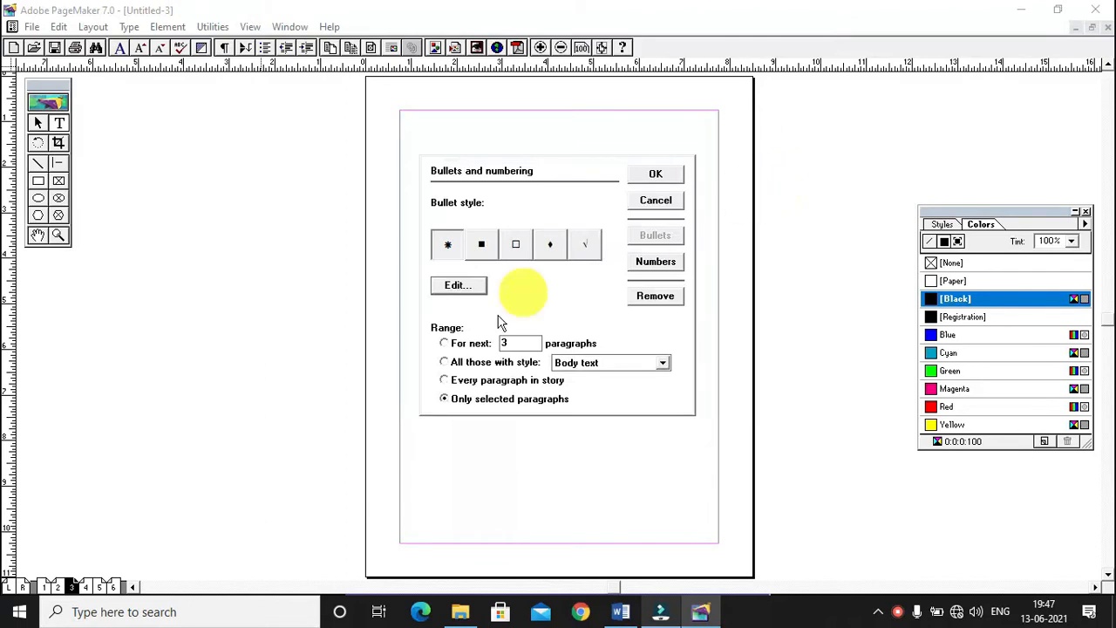
Set the asterisk bullet's size to 24 and apply it to only the selected paragraph
{"action": "left_click", "coordinate": [451, 285]}
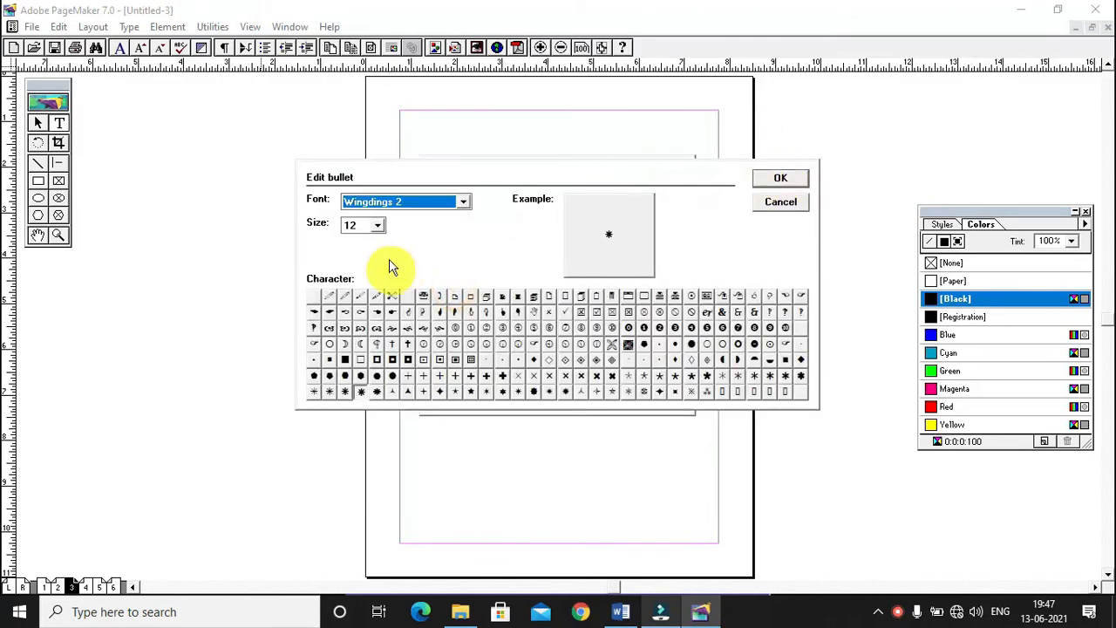
{"action": "left_click", "coordinate": [377, 225]}
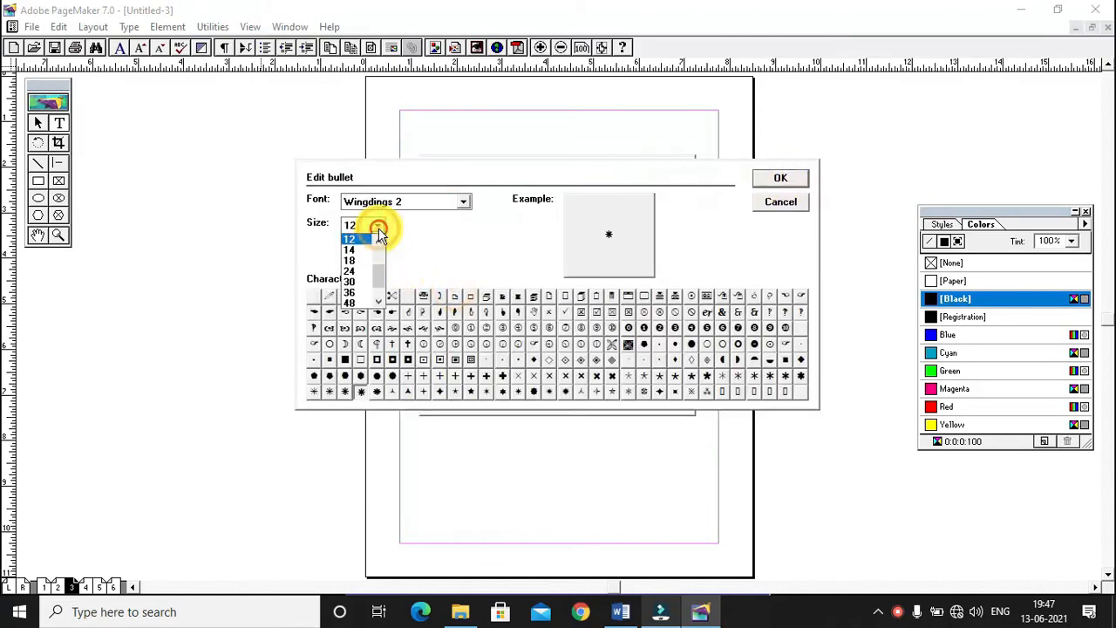
{"action": "left_click", "coordinate": [353, 273]}
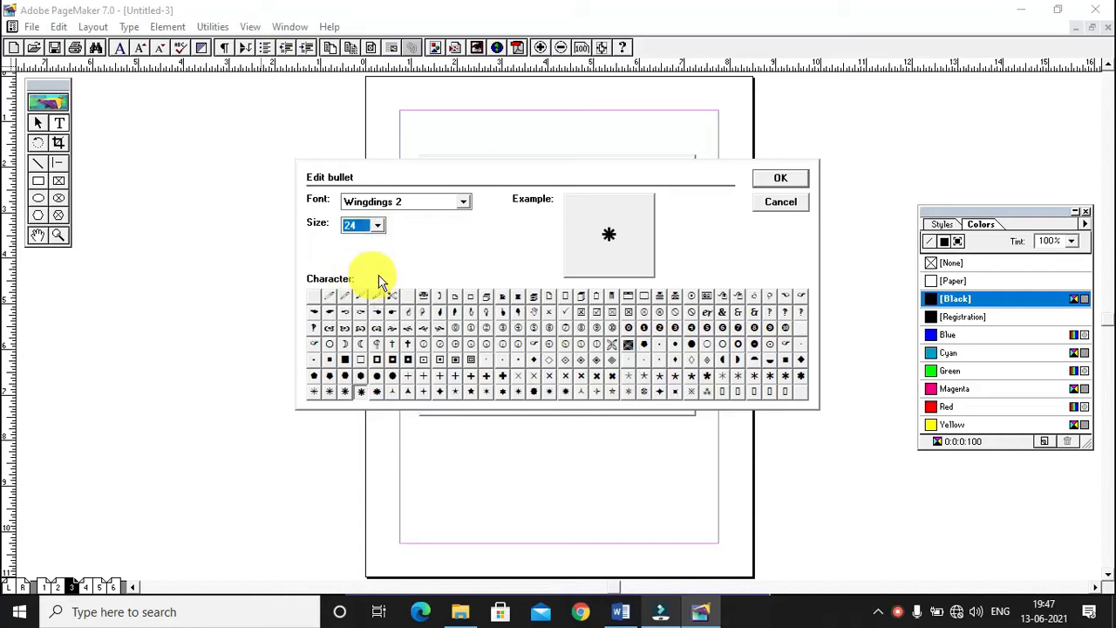
{"action": "left_click", "coordinate": [776, 180]}
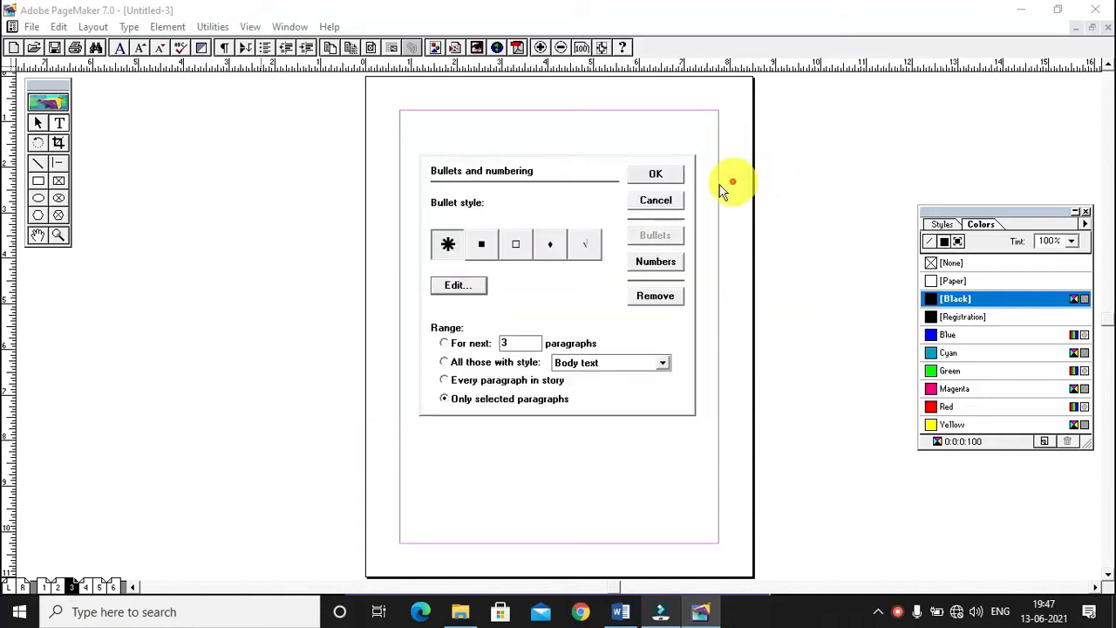
{"action": "left_click", "coordinate": [658, 175]}
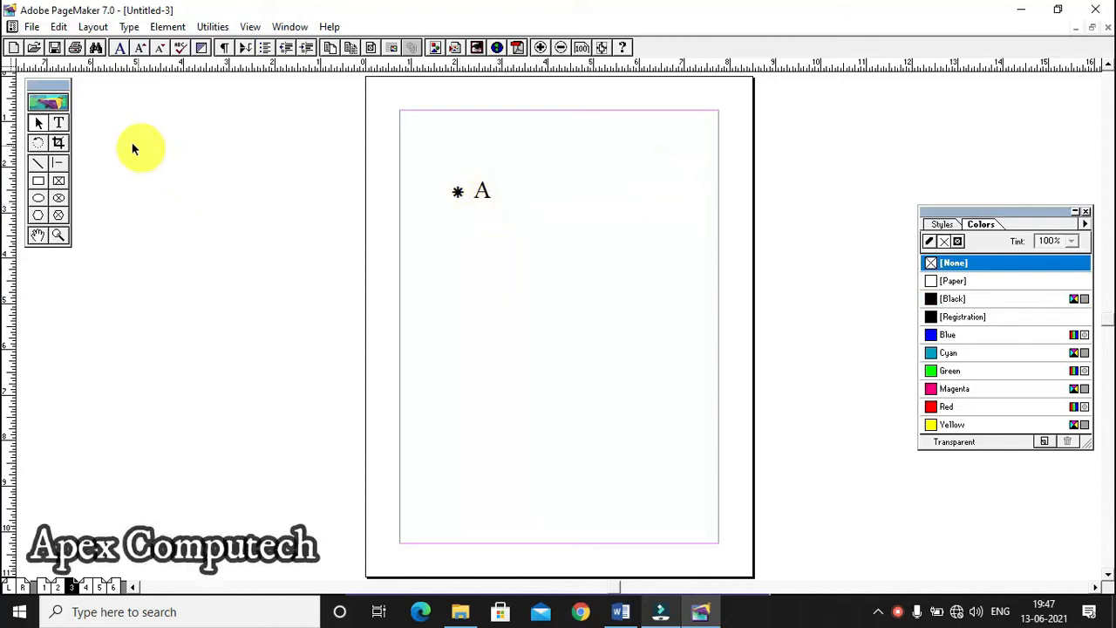
Delete the letter A after the bullet and narrow the text block to fit around the asterisk alone
{"action": "left_click", "coordinate": [60, 122]}
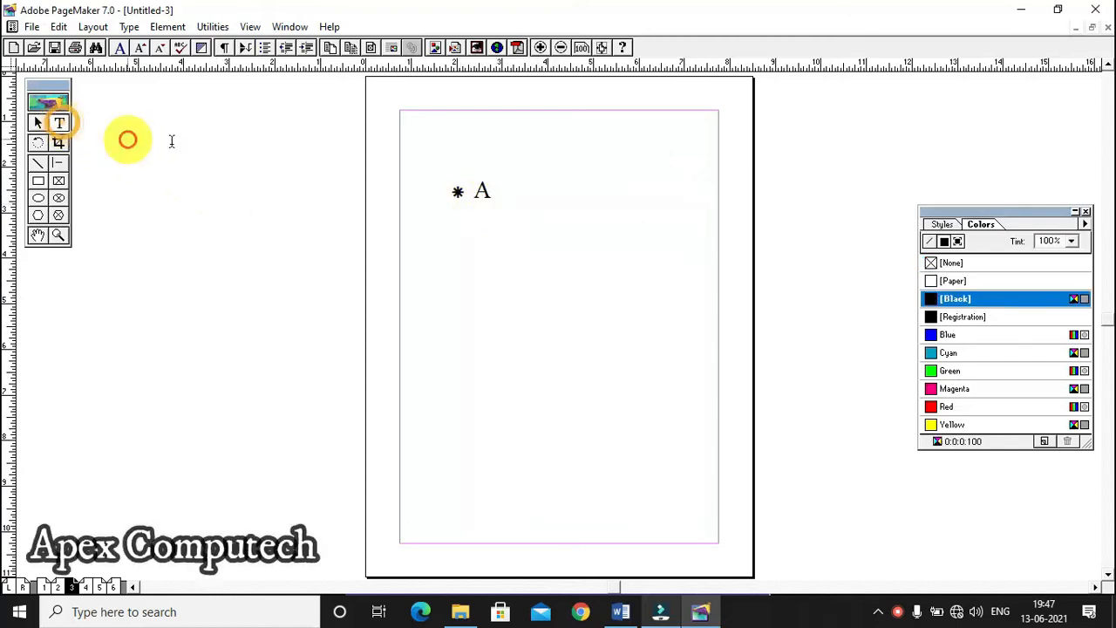
{"action": "double_click", "coordinate": [480, 188]}
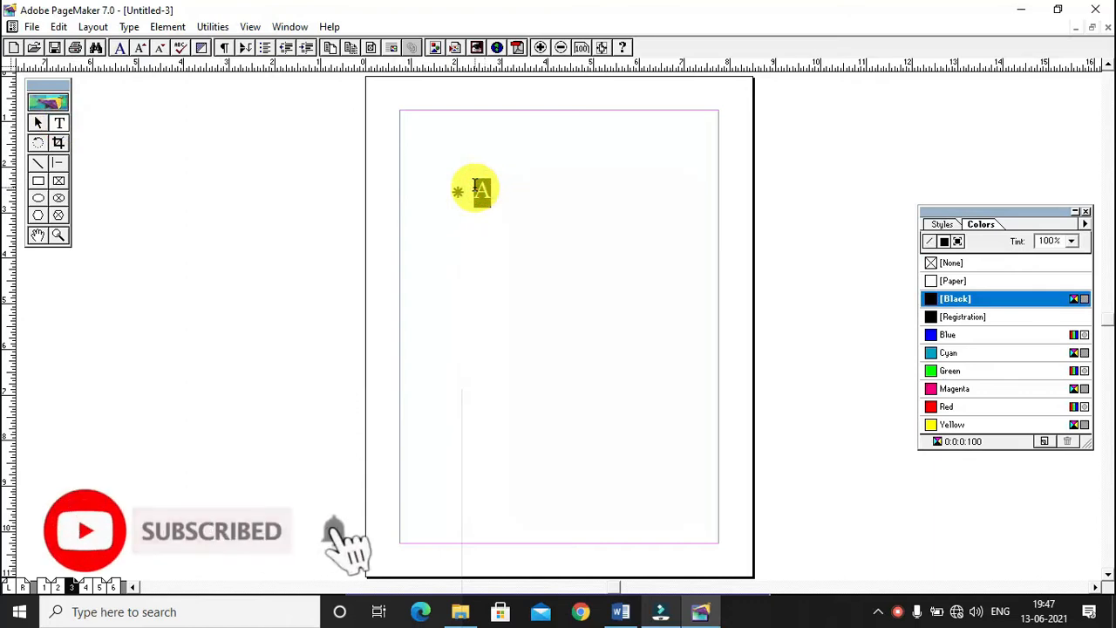
{"action": "key", "text": "BackSpace"}
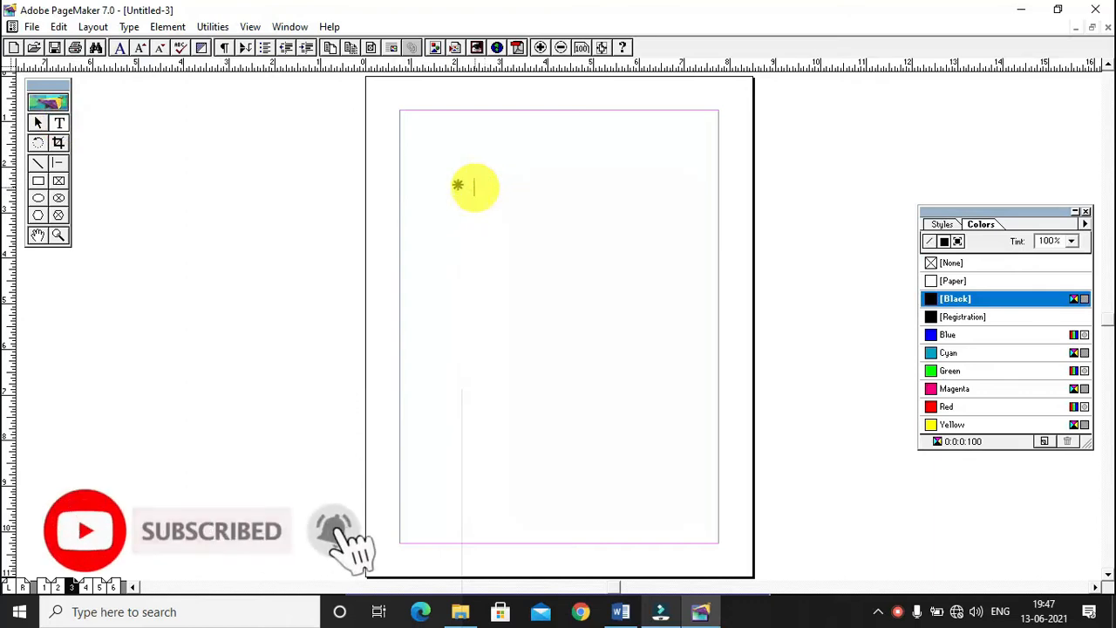
{"action": "left_click", "coordinate": [38, 123]}
{"action": "left_click", "coordinate": [458, 186]}
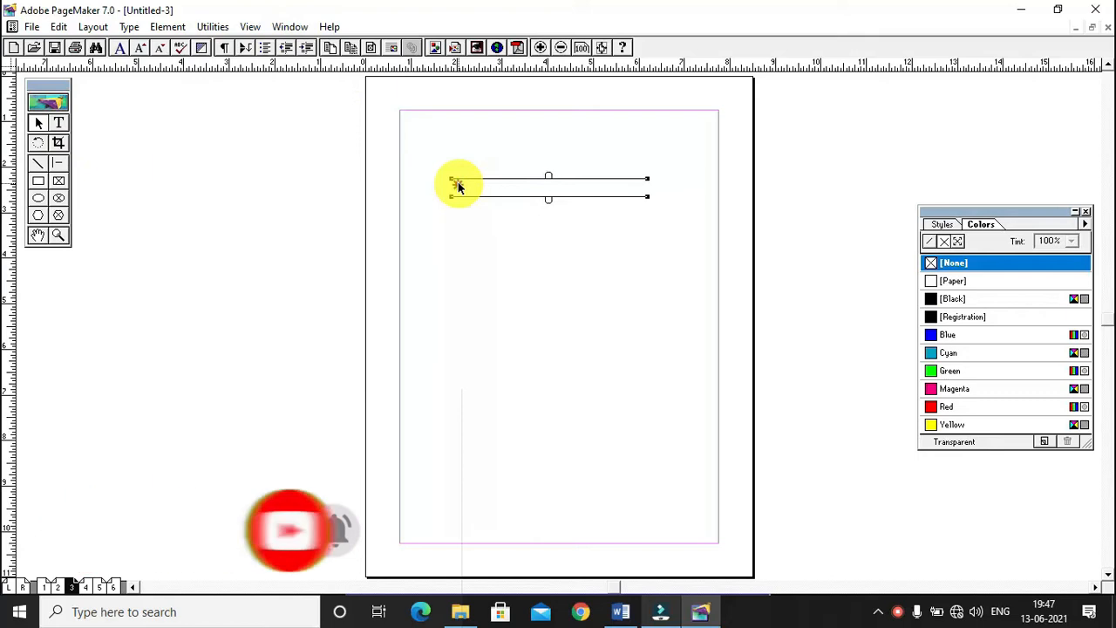
{"action": "left_click_drag", "start_coordinate": [646, 197], "coordinate": [451, 186]}
Color the asterisk bullet Red
{"action": "left_click", "coordinate": [58, 122]}
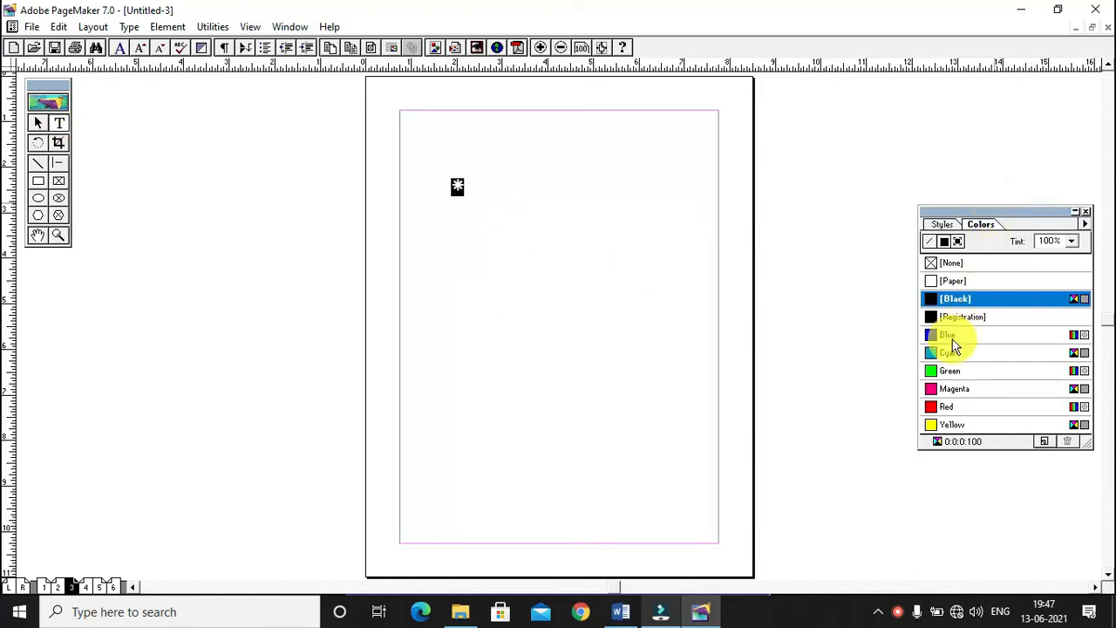
{"action": "left_click", "coordinate": [947, 406]}
{"action": "left_click", "coordinate": [37, 122]}
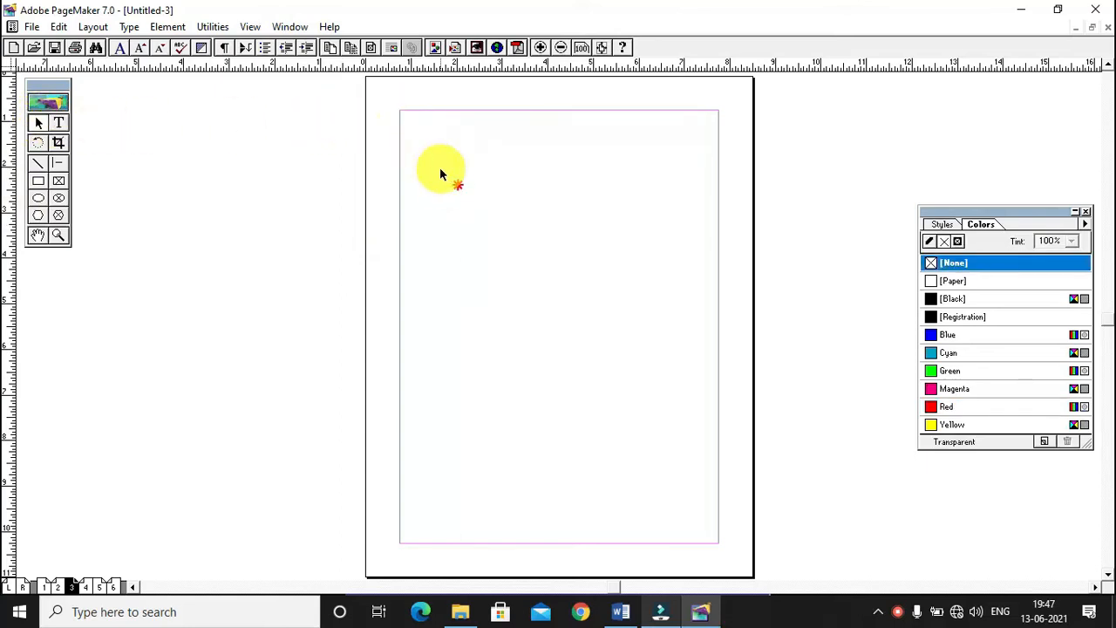
Move the red asterisk into the page's upper-left corner, outside the margin guides
{"action": "scroll", "coordinate": [457, 188], "scroll_direction": "up", "scroll_amount": 1}
{"action": "left_click", "coordinate": [458, 235]}
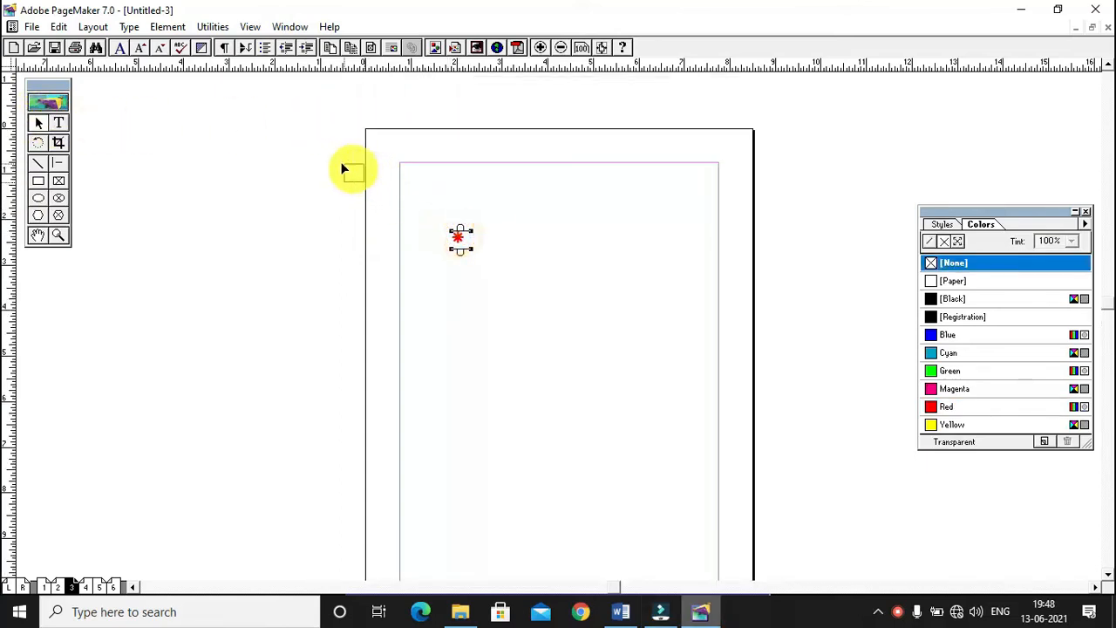
{"action": "key", "text": "ctrl+x"}
{"action": "key", "text": "ctrl+v"}
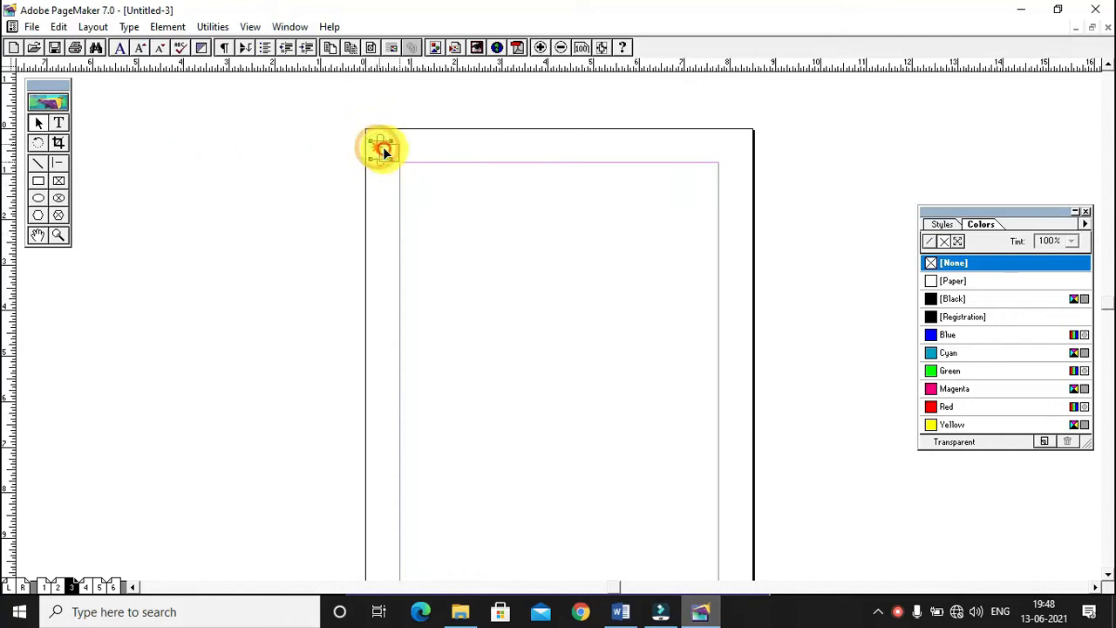
Copy the asterisk and paste 15 copies down the page edge with 0 inches horizontal and 0.5 inches vertical offset
{"action": "key", "text": "ctrl+c"}
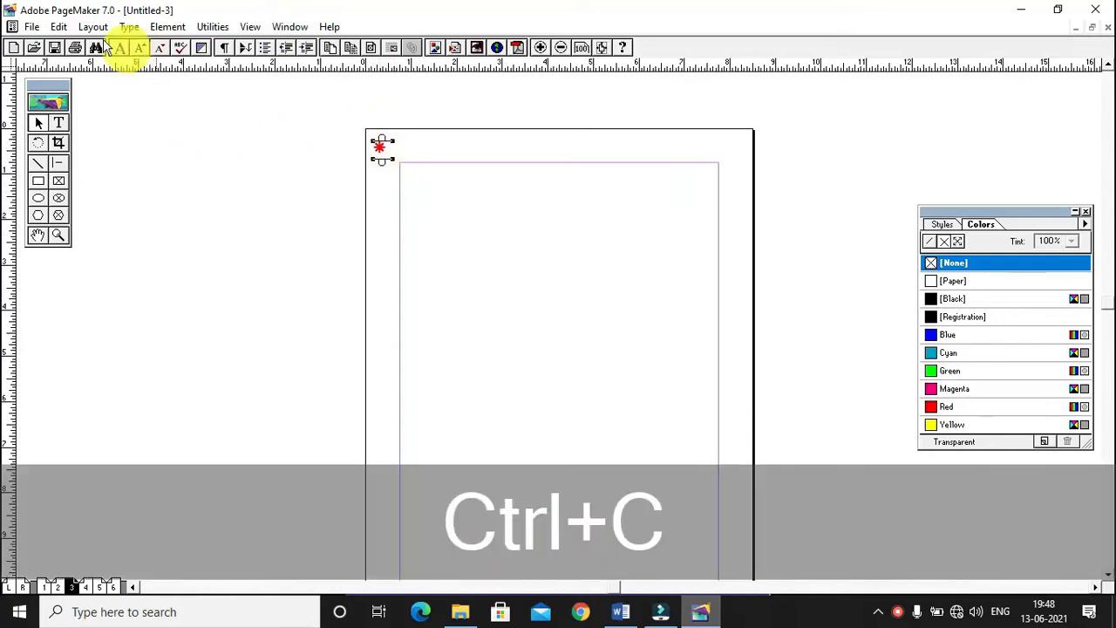
{"action": "left_click", "coordinate": [58, 26]}
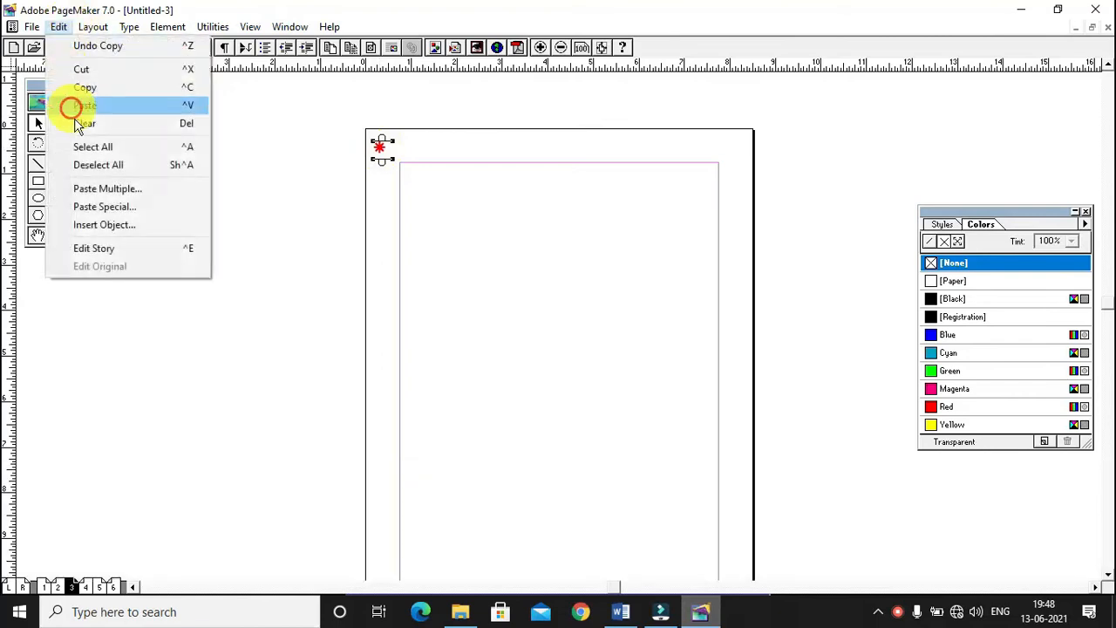
{"action": "left_click", "coordinate": [107, 189]}
{"action": "left_click_drag", "start_coordinate": [542, 279], "coordinate": [516, 277]}
{"action": "type", "text": "0"}
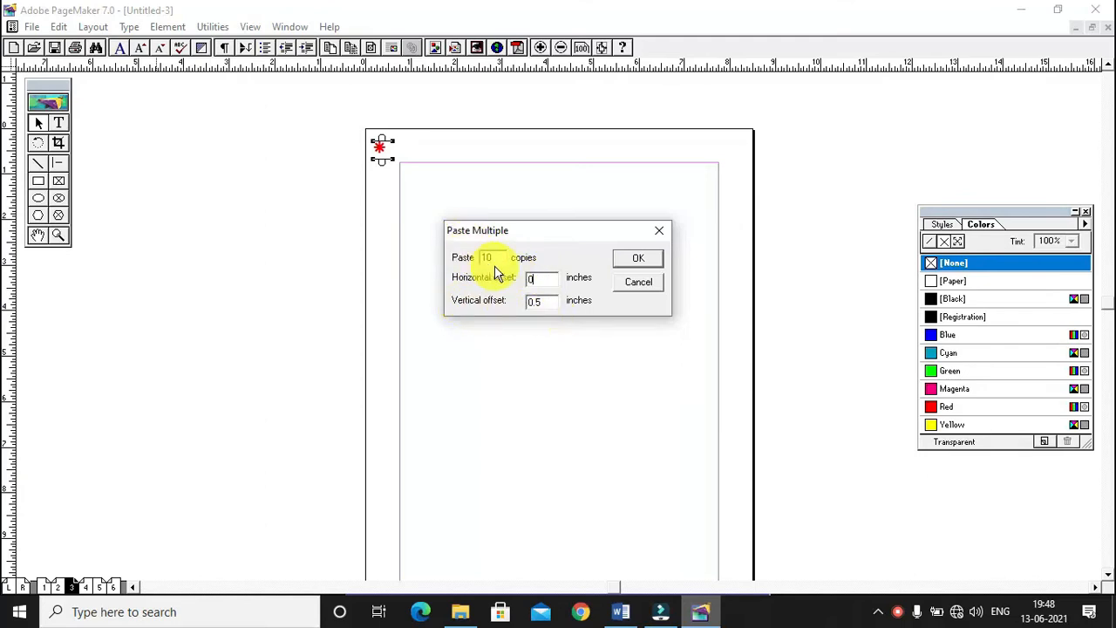
{"action": "left_click_drag", "start_coordinate": [492, 255], "coordinate": [473, 244]}
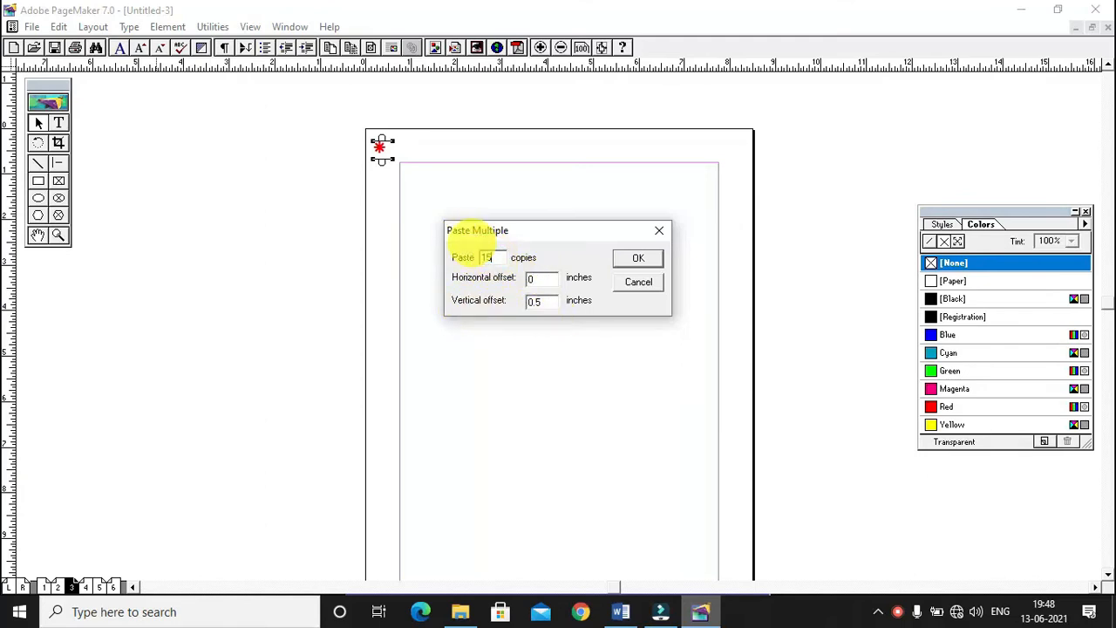
{"action": "left_click", "coordinate": [646, 255]}
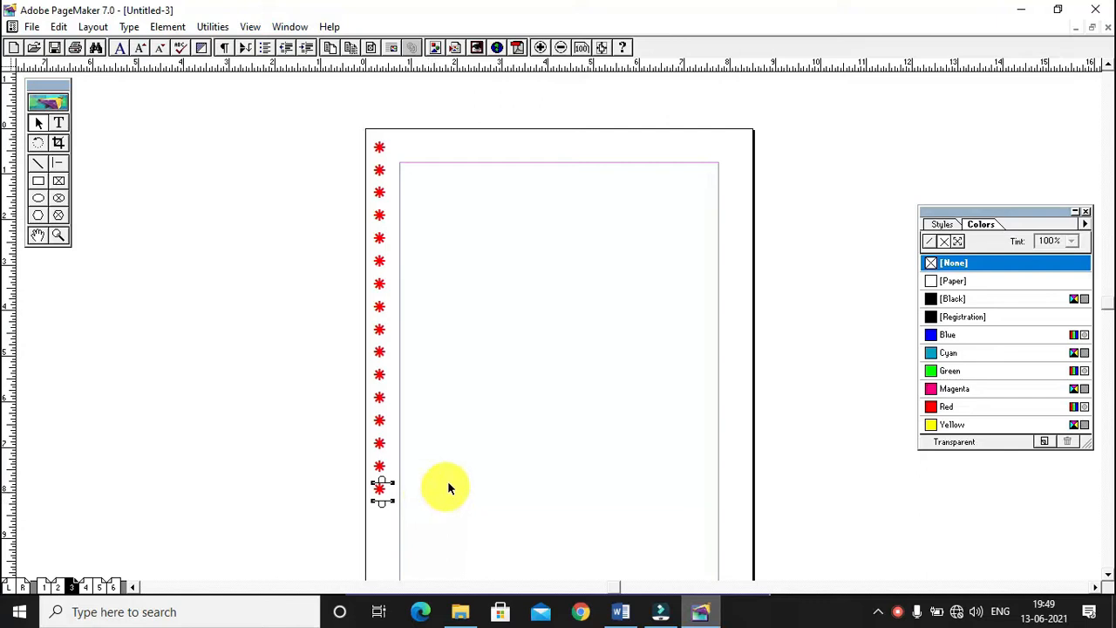
Copy the lowest asterisk and paste 5 more copies below it, using 0 inches horizontal and 0.5 inches vertical offset
{"action": "key", "text": "ctrl+0"}
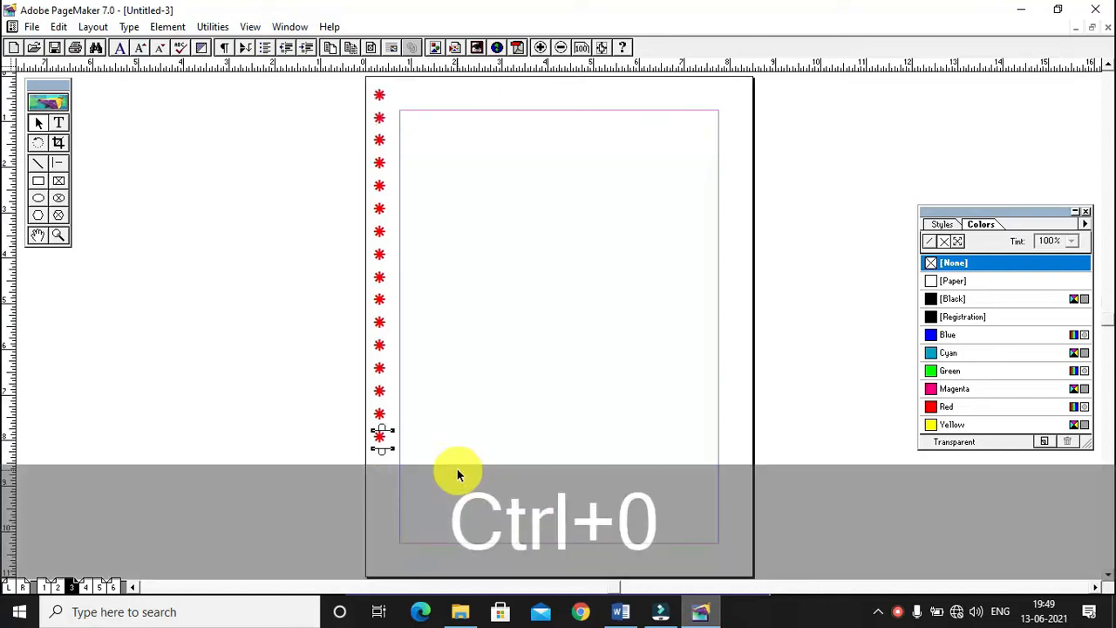
{"action": "key", "text": "ctrl+c"}
{"action": "left_click", "coordinate": [58, 26]}
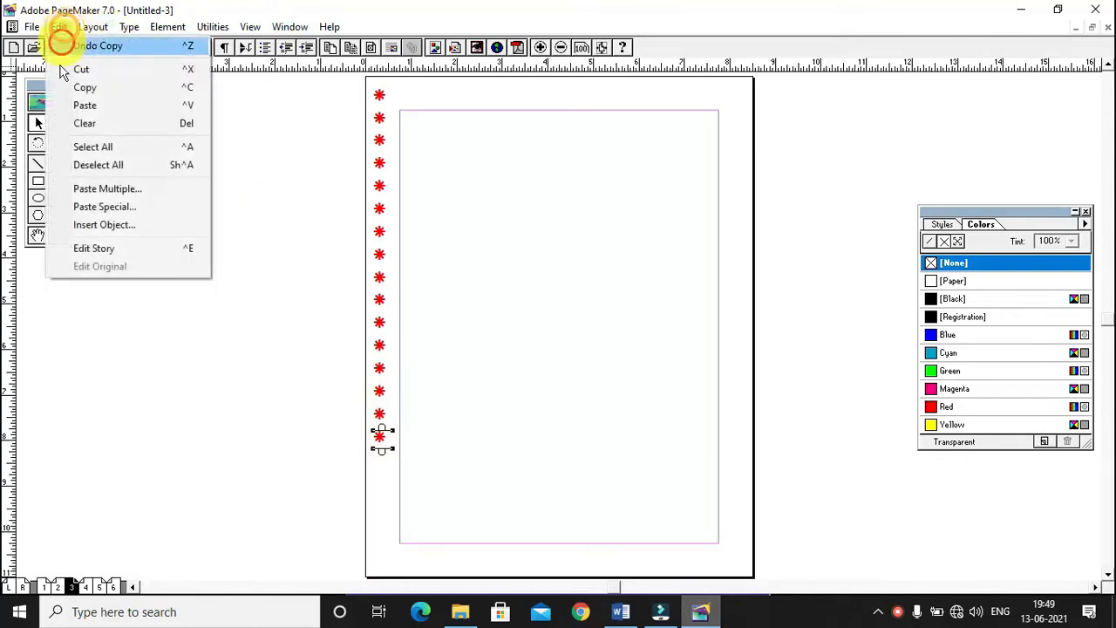
{"action": "left_click", "coordinate": [100, 190]}
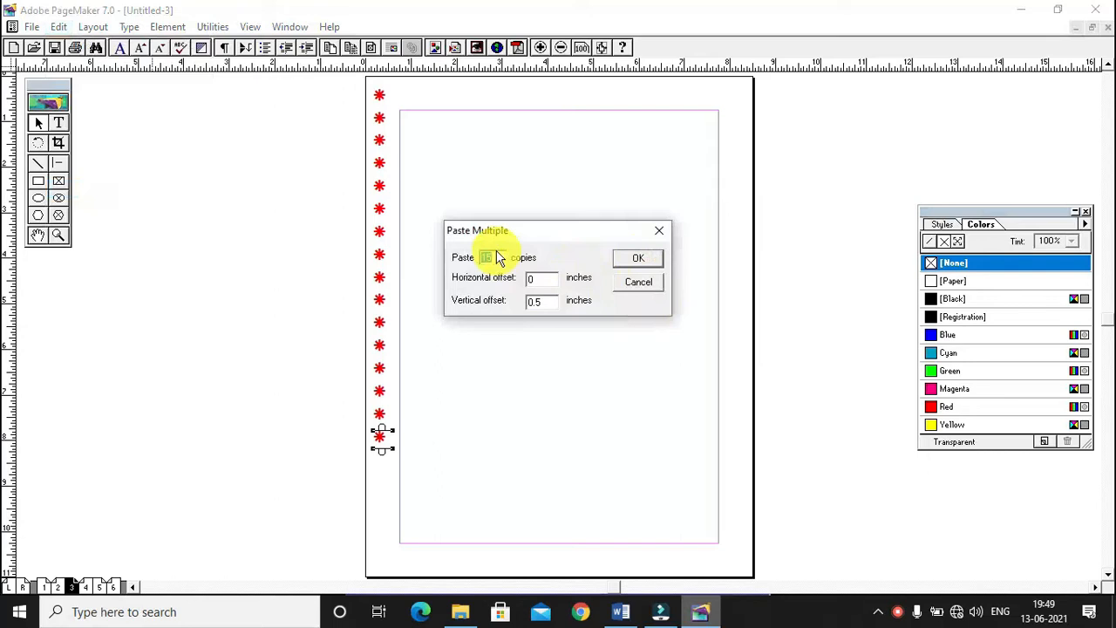
{"action": "left_click_drag", "start_coordinate": [496, 258], "coordinate": [474, 253]}
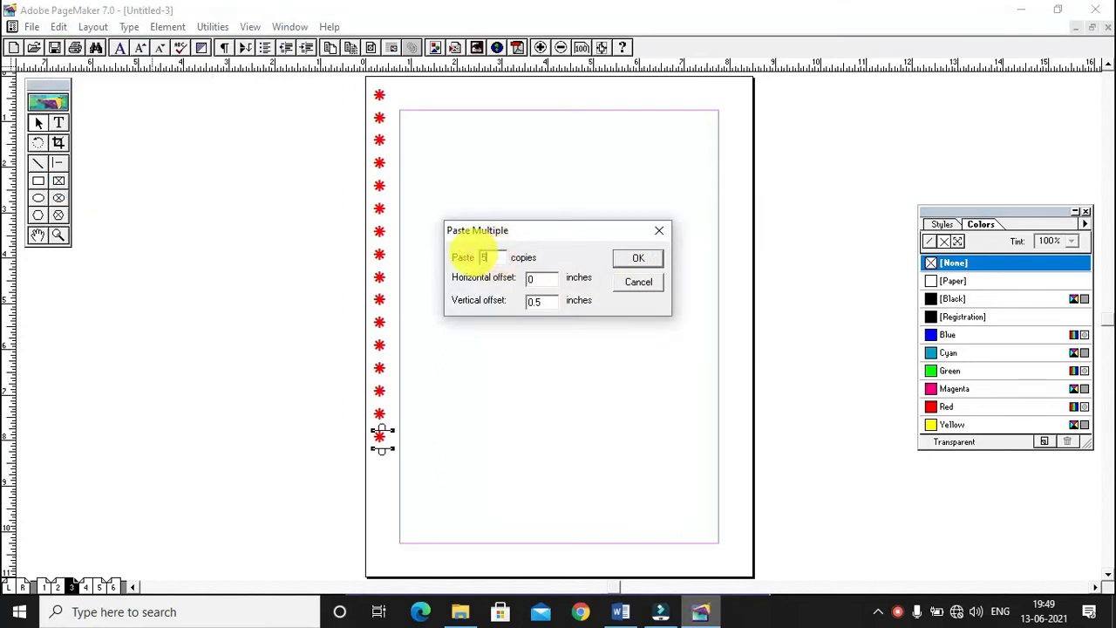
{"action": "left_click", "coordinate": [636, 258]}
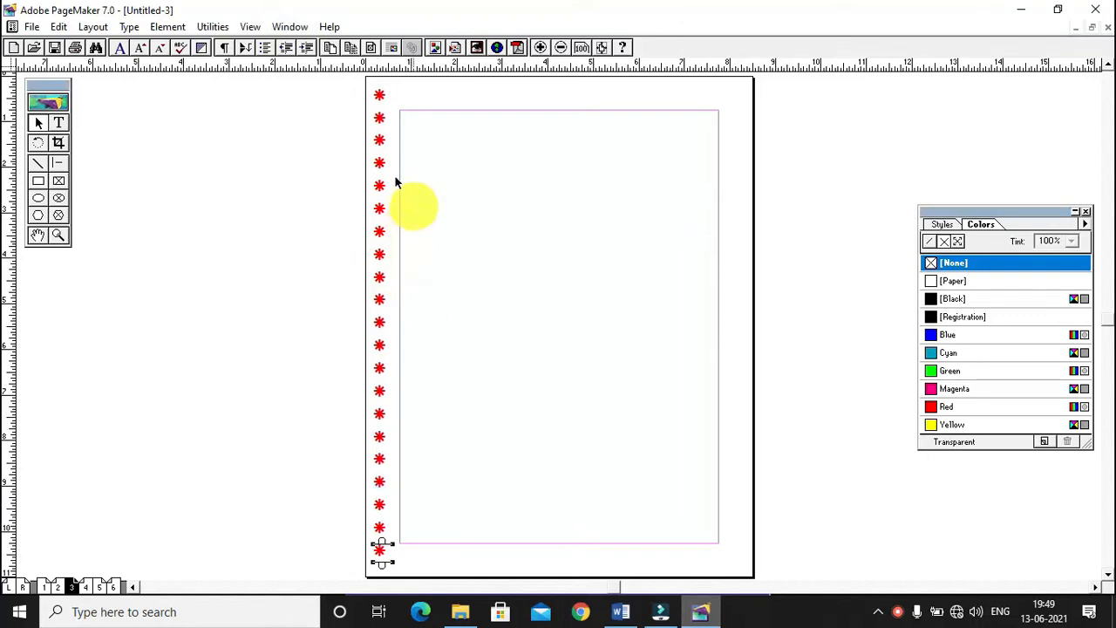
Group the whole column of red asterisks and place a copy of it along the page's right edge, outside the margin guides
{"action": "left_click_drag", "start_coordinate": [349, 85], "coordinate": [414, 570]}
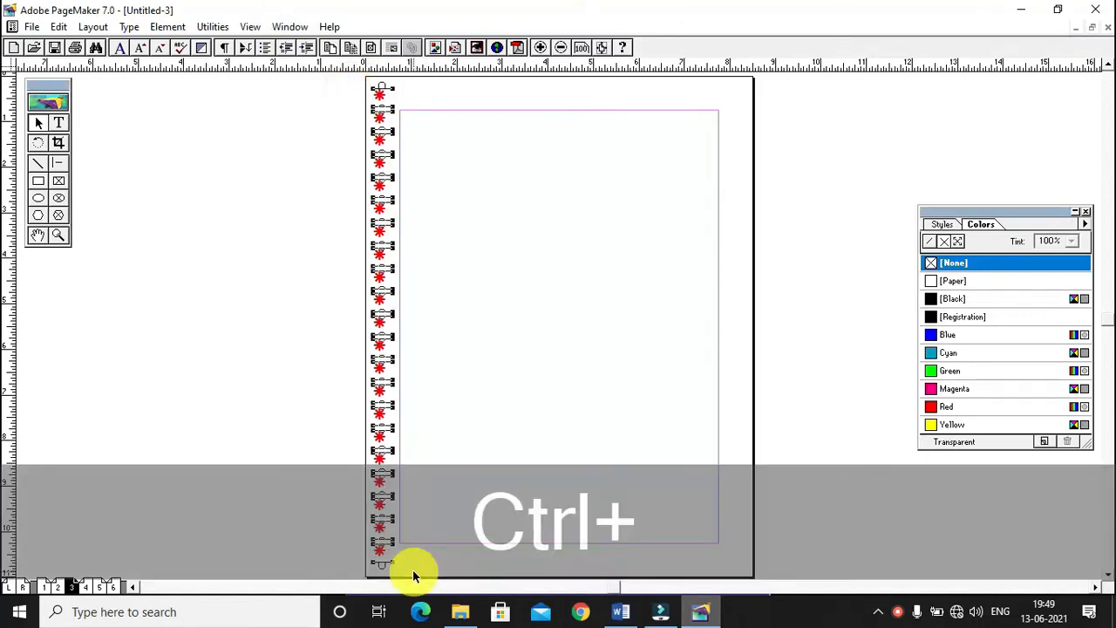
{"action": "key", "text": "ctrl+g"}
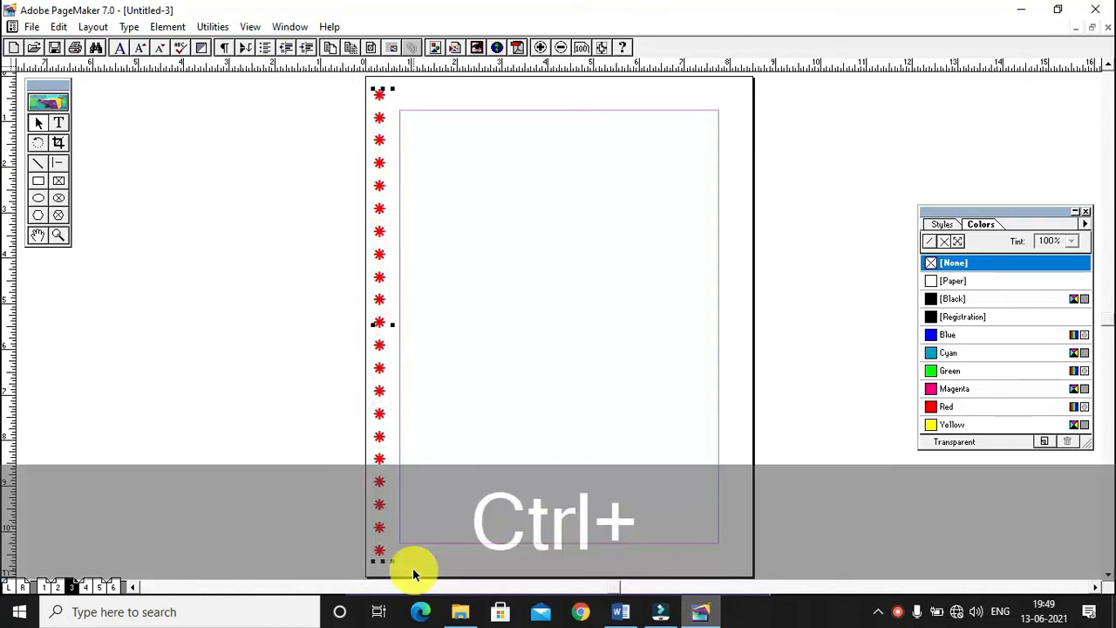
{"action": "key", "text": "ctrl+c"}
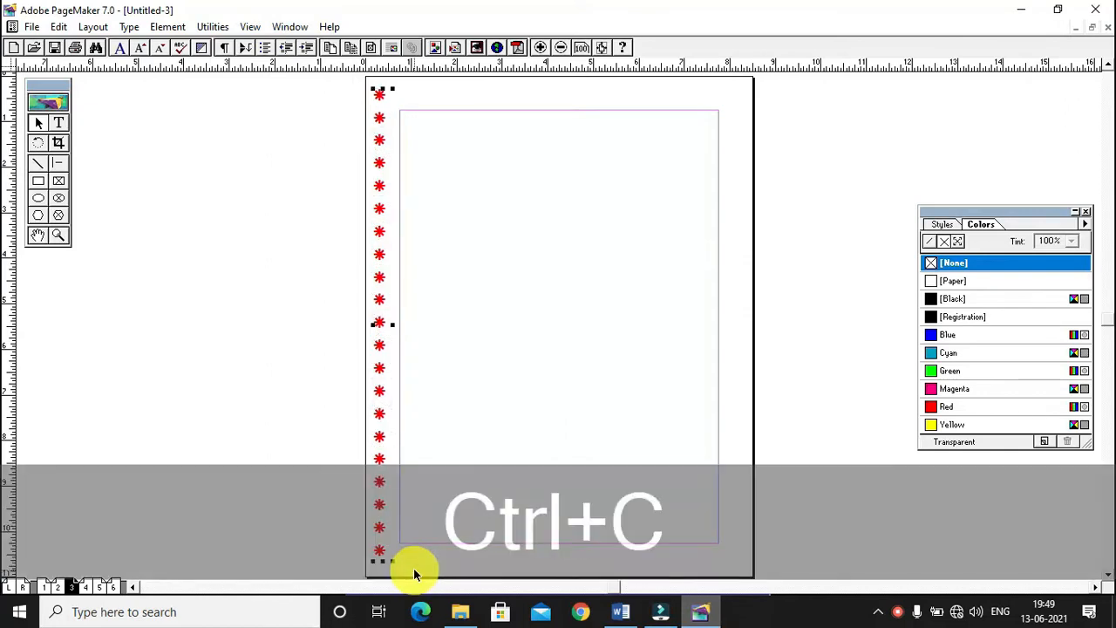
{"action": "key", "text": "ctrl+v"}
{"action": "left_click_drag", "start_coordinate": [381, 326], "coordinate": [732, 326]}
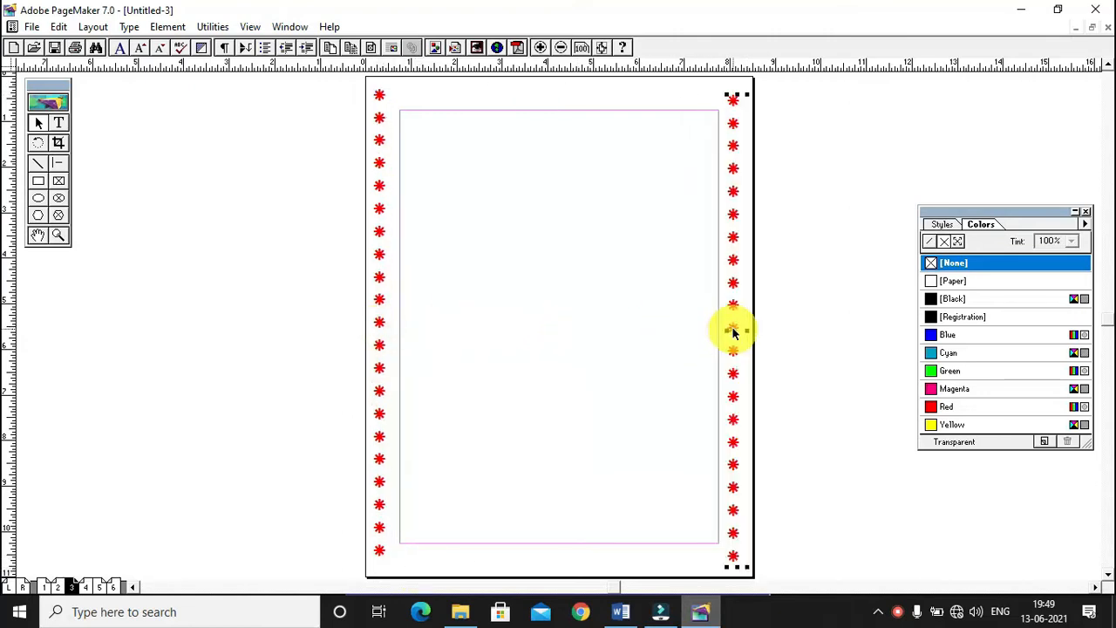
Copy the asterisk column on the page's left edge and place the duplicate on the pasteboard left of the page
{"action": "left_click", "coordinate": [374, 326]}
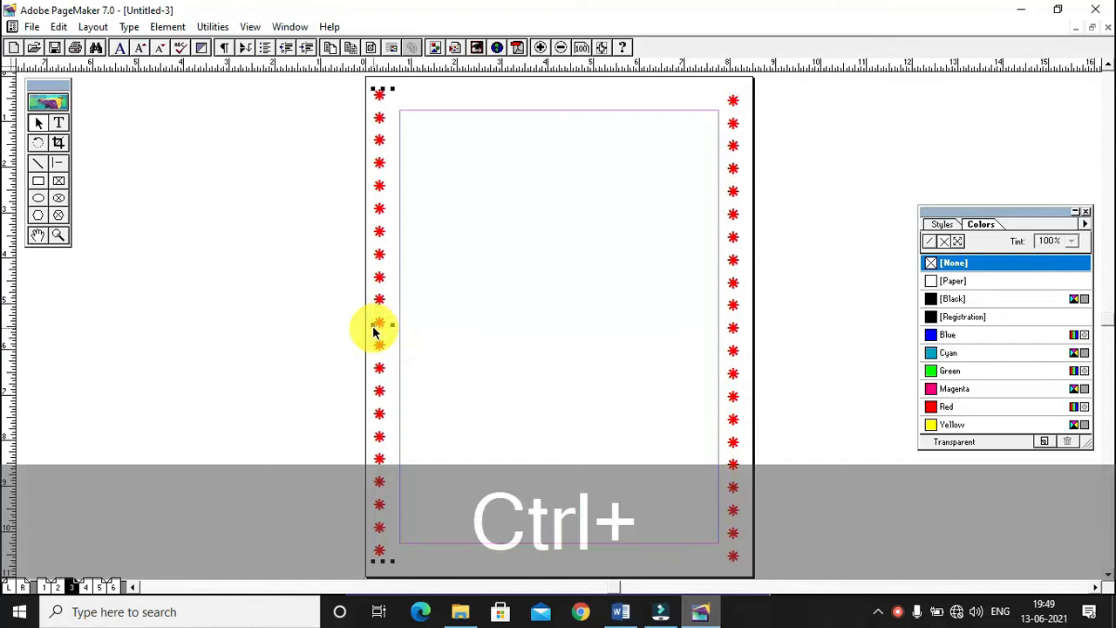
{"action": "key", "text": "ctrl+c"}
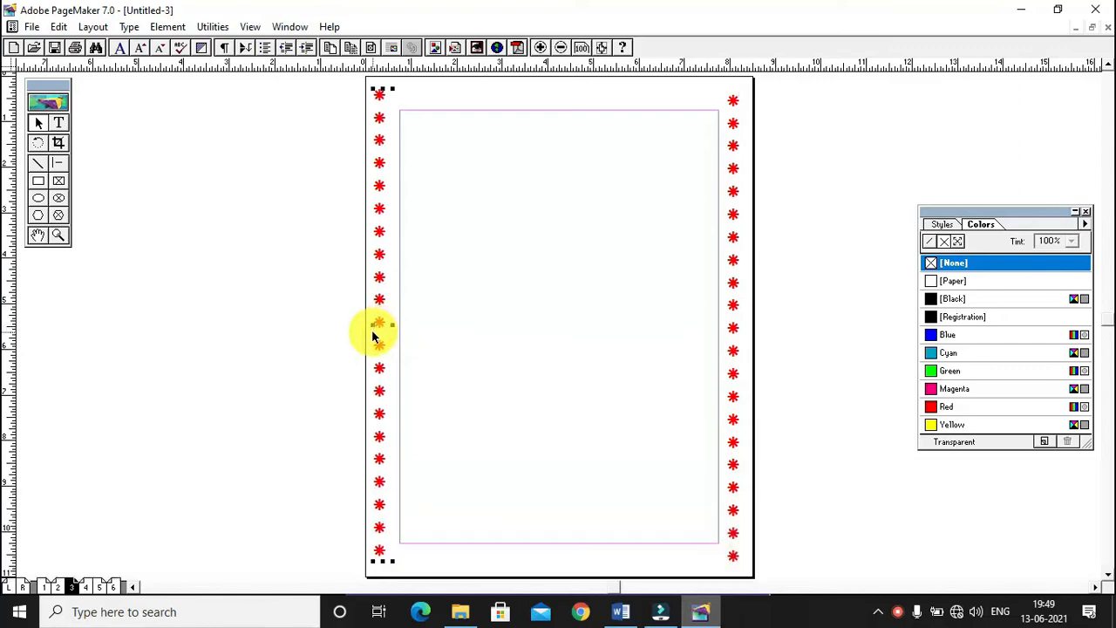
{"action": "key", "text": "ctrl+v"}
{"action": "left_click_drag", "start_coordinate": [380, 329], "coordinate": [184, 340]}
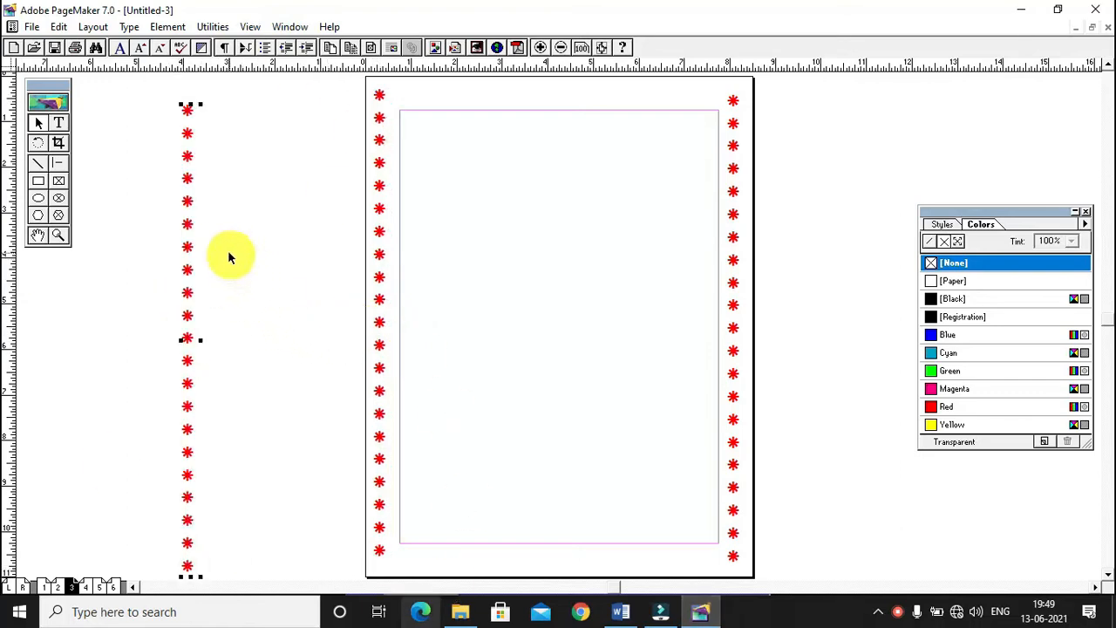
Rotate the duplicate asterisk column 90° and move the resulting row along the page's upper edge, starting just inside the left column
{"action": "left_click", "coordinate": [288, 28]}
{"action": "left_click", "coordinate": [303, 127]}
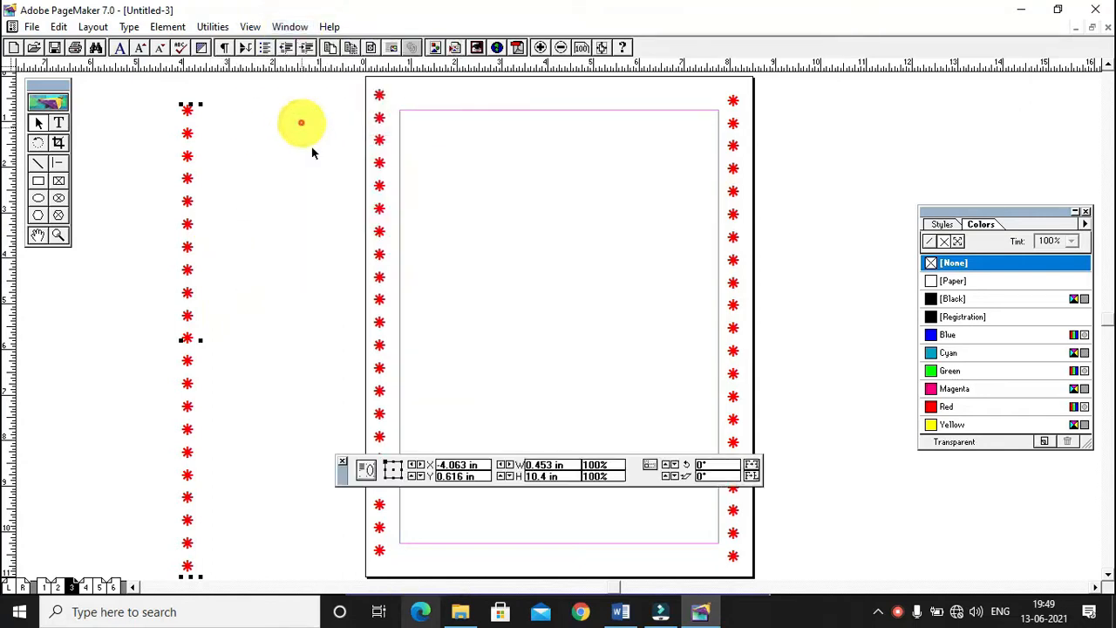
{"action": "double_click", "coordinate": [713, 465]}
{"action": "type", "text": "90"}
{"action": "key", "text": "Return"}
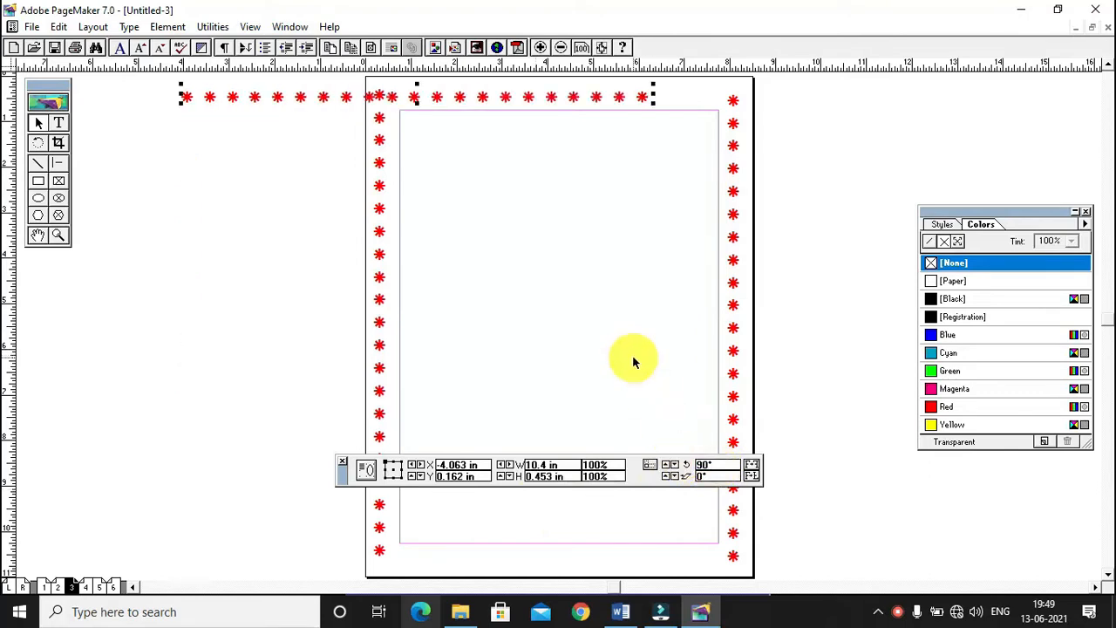
{"action": "left_click_drag", "start_coordinate": [230, 230], "coordinate": [590, 98]}
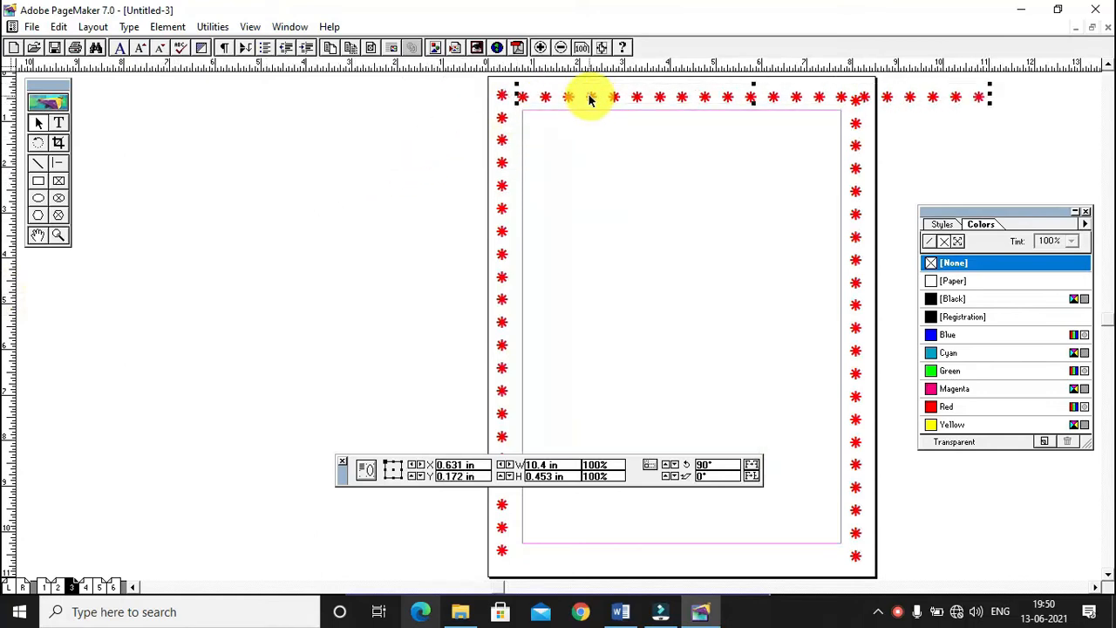
{"action": "left_click_drag", "start_coordinate": [704, 86], "coordinate": [704, 83]}
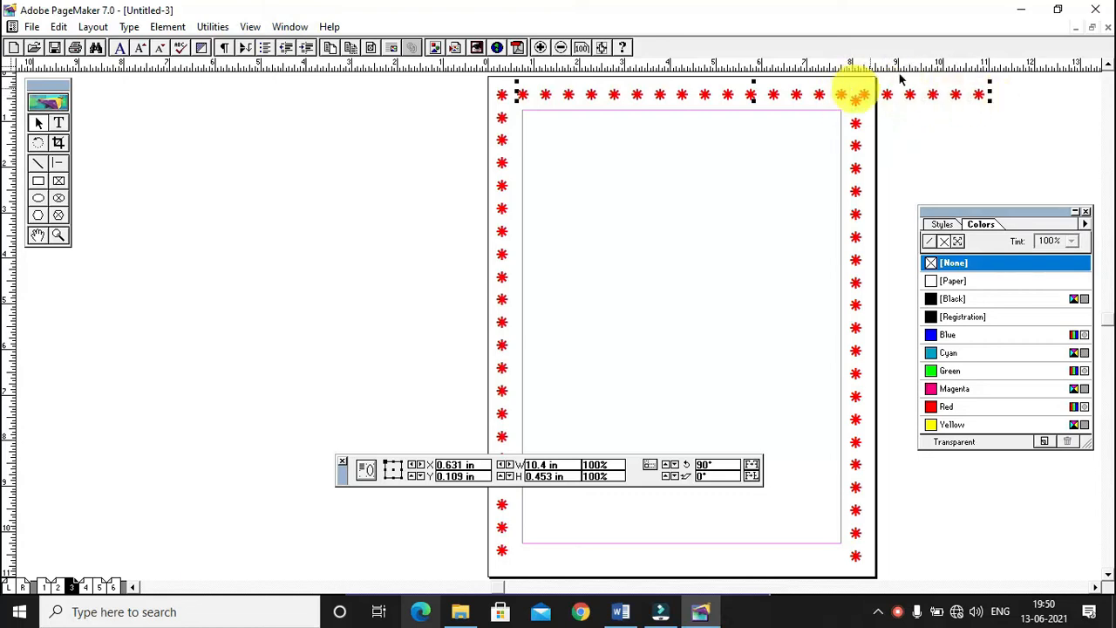
Move the horizontal asterisk row off the page onto the left pasteboard and ungroup it
{"action": "left_click_drag", "start_coordinate": [662, 94], "coordinate": [151, 290]}
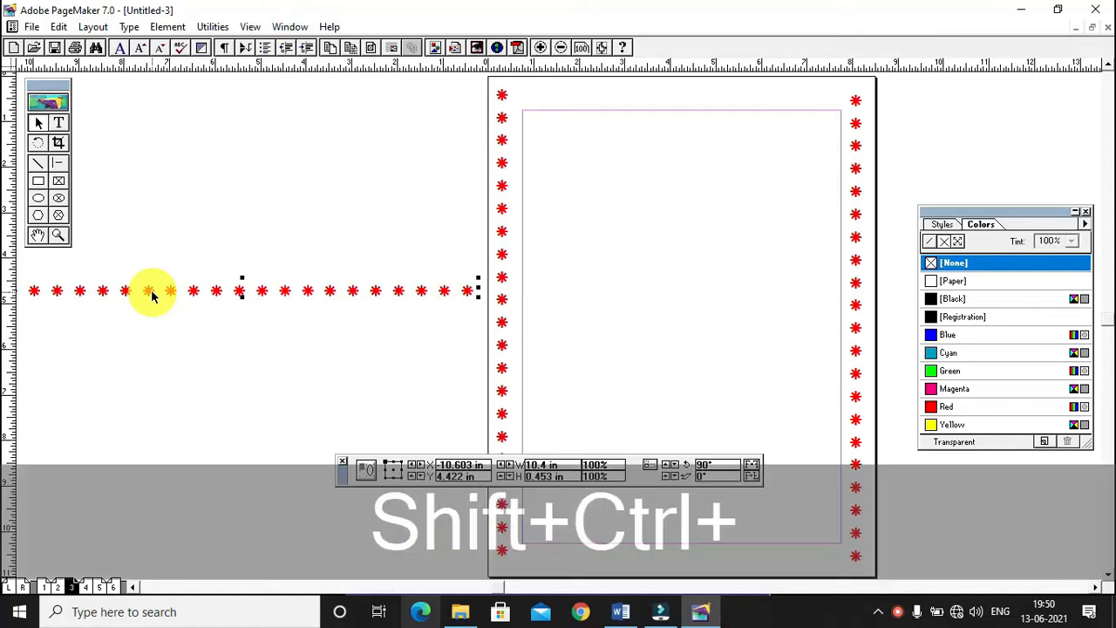
{"action": "key", "text": "ctrl+shift+g"}
{"action": "left_click", "coordinate": [428, 378]}
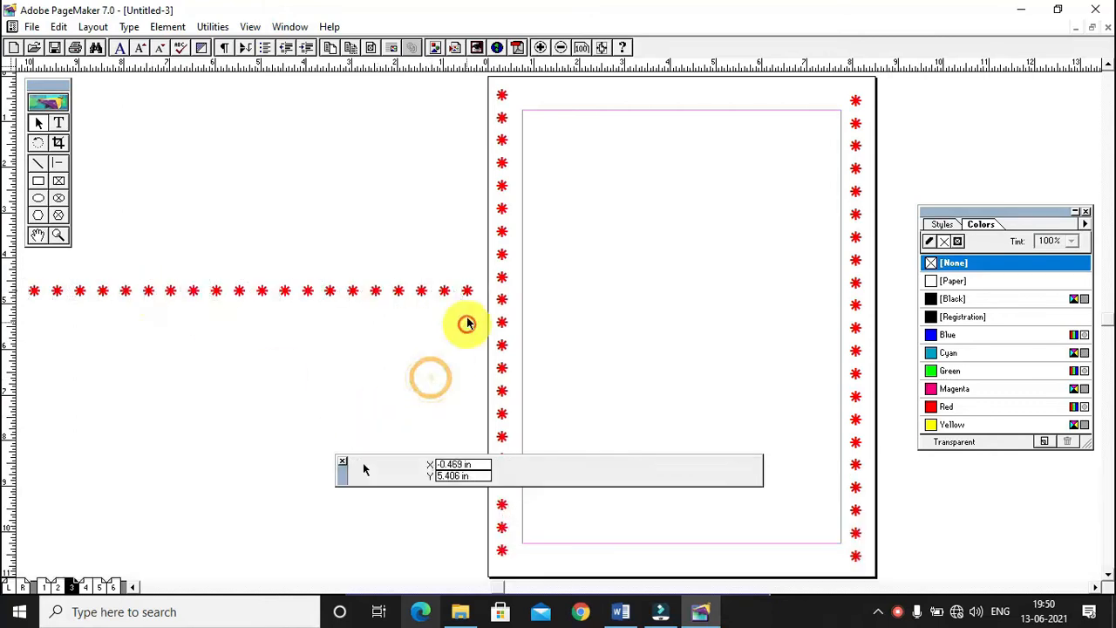
Delete the six asterisks at the right end of the row and group the remaining 15
{"action": "left_click", "coordinate": [468, 290]}
{"action": "key", "text": "Delete"}
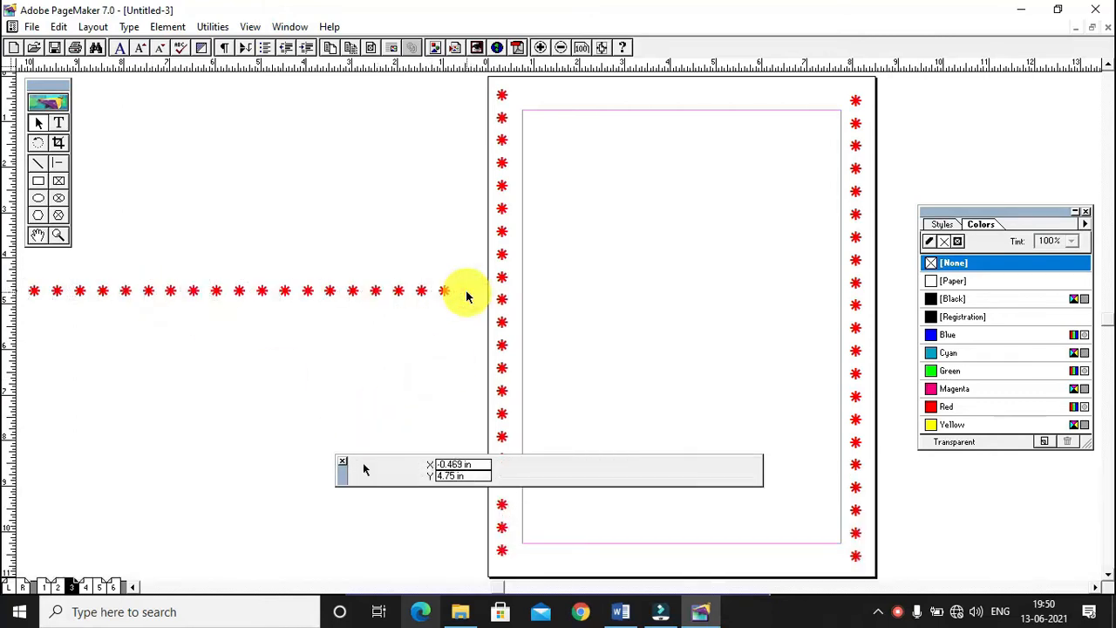
{"action": "left_click", "coordinate": [422, 295]}
{"action": "key", "text": "Delete"}
{"action": "left_click", "coordinate": [405, 295]}
{"action": "key", "text": "Delete"}
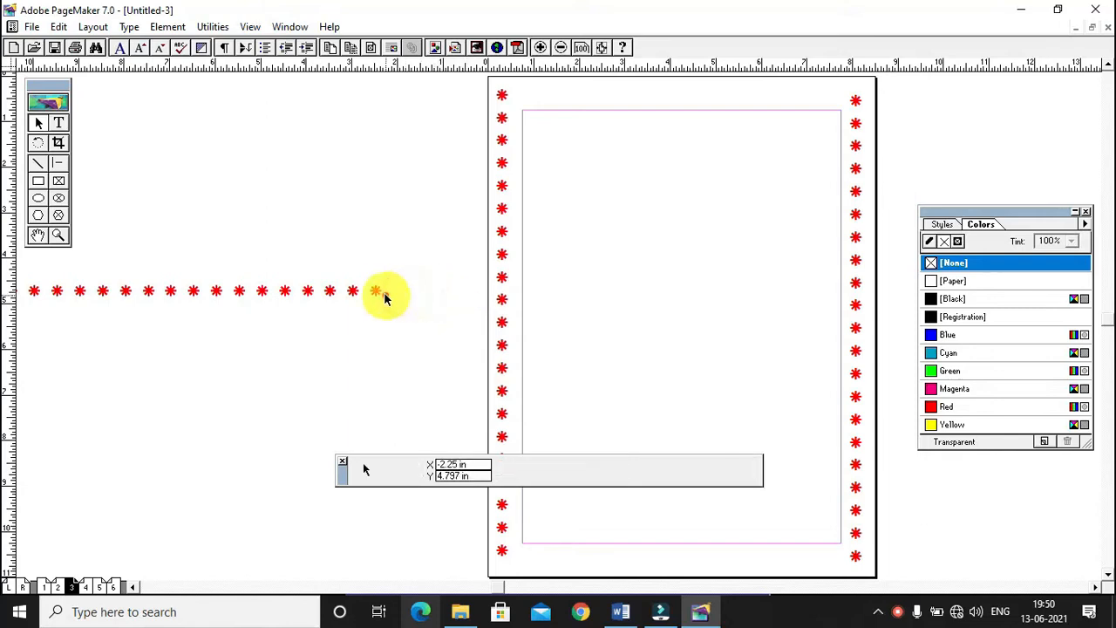
{"action": "left_click", "coordinate": [354, 292]}
{"action": "key", "text": "Delete"}
{"action": "left_click_drag", "start_coordinate": [360, 323], "coordinate": [364, 268]}
{"action": "key", "text": "ctrl+g"}
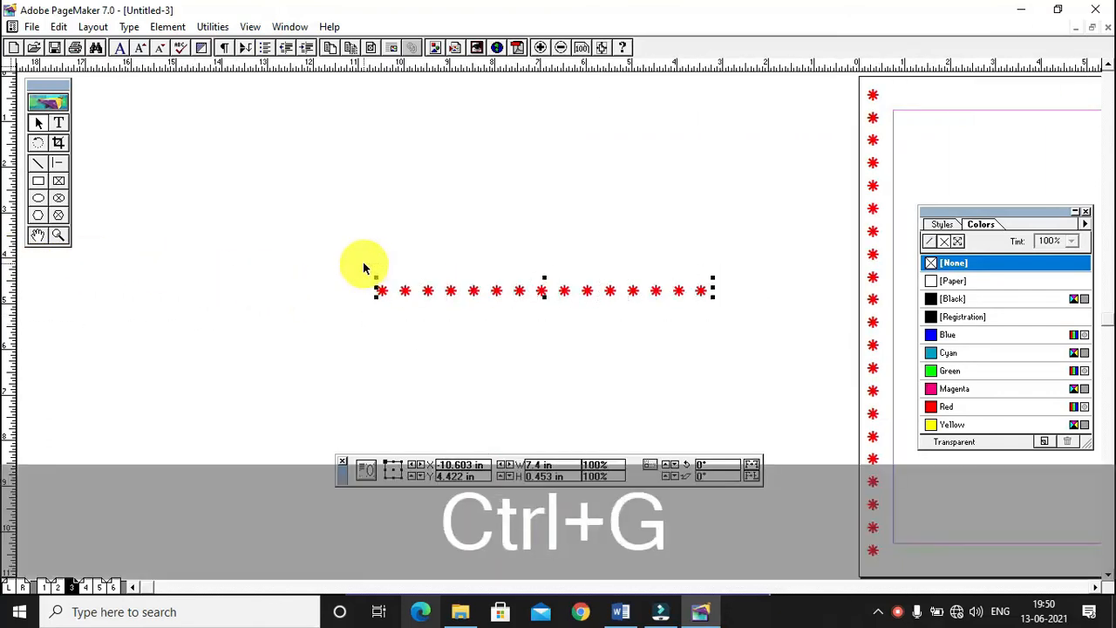
Place the shortened asterisk row along the page's upper edge between the two columns, at about X 0.57 in and Y 0.11 in
{"action": "left_click_drag", "start_coordinate": [634, 292], "coordinate": [1056, 106]}
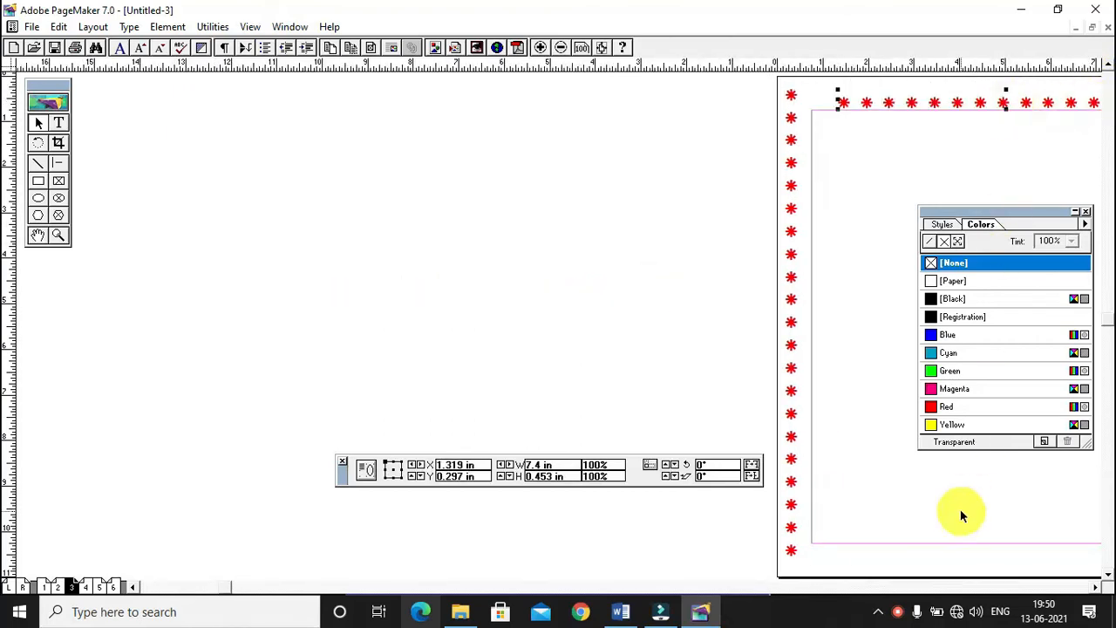
{"action": "left_click", "coordinate": [1096, 593]}
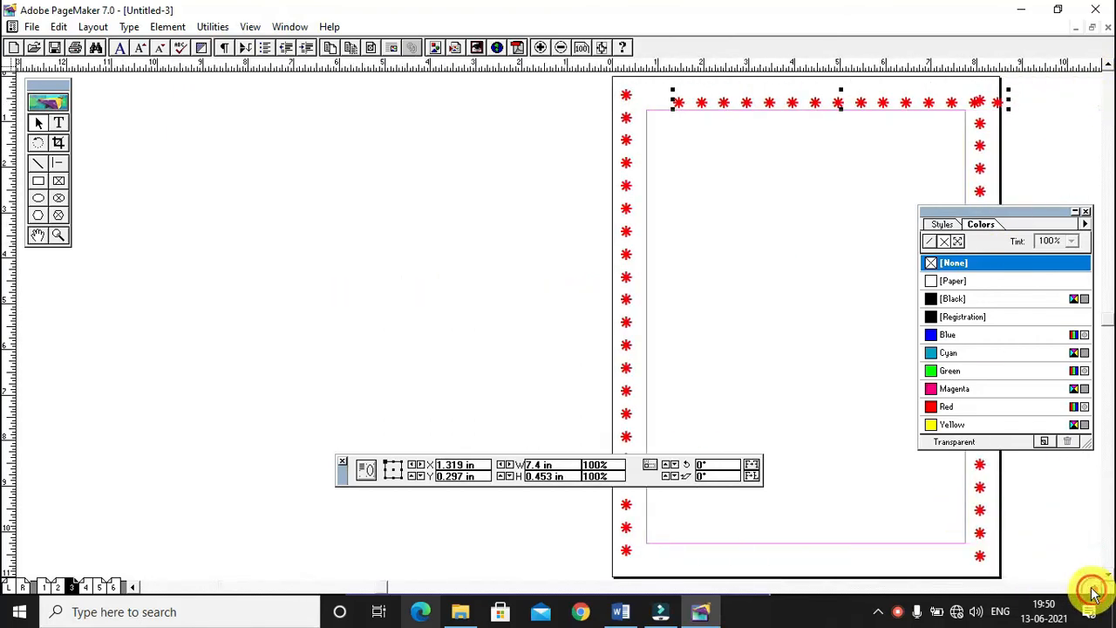
{"action": "left_click_drag", "start_coordinate": [883, 106], "coordinate": [851, 103]}
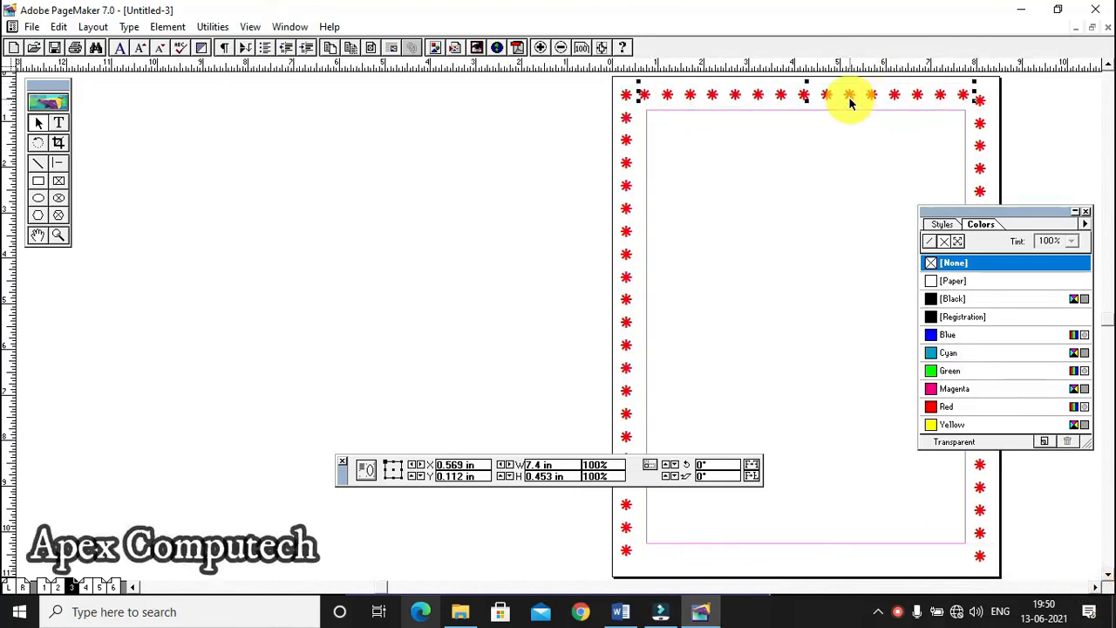
{"action": "key", "text": "Up"}
Copy the upper asterisk row and place the duplicate along the page's lower edge, at about X 0.48 in and Y 10.42 in
{"action": "key", "text": "ctrl+c"}
{"action": "key", "text": "ctrl+v"}
{"action": "left_click_drag", "start_coordinate": [802, 96], "coordinate": [797, 562]}
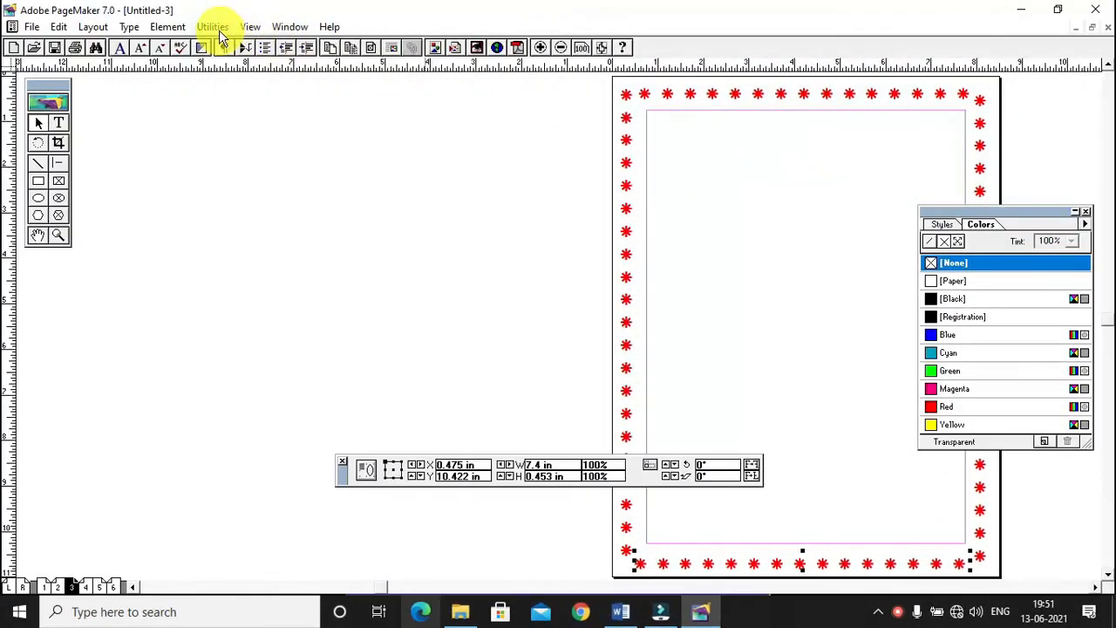
{"action": "left_click", "coordinate": [212, 26]}
{"action": "mouse_move", "coordinate": [237, 46]}
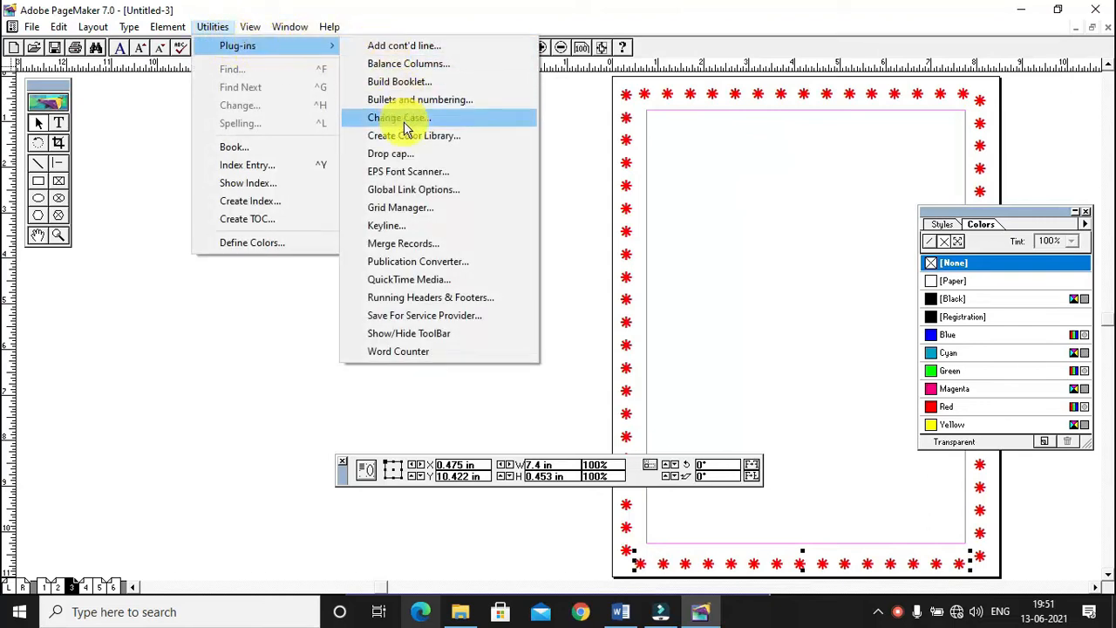
{"action": "left_click", "coordinate": [557, 252]}
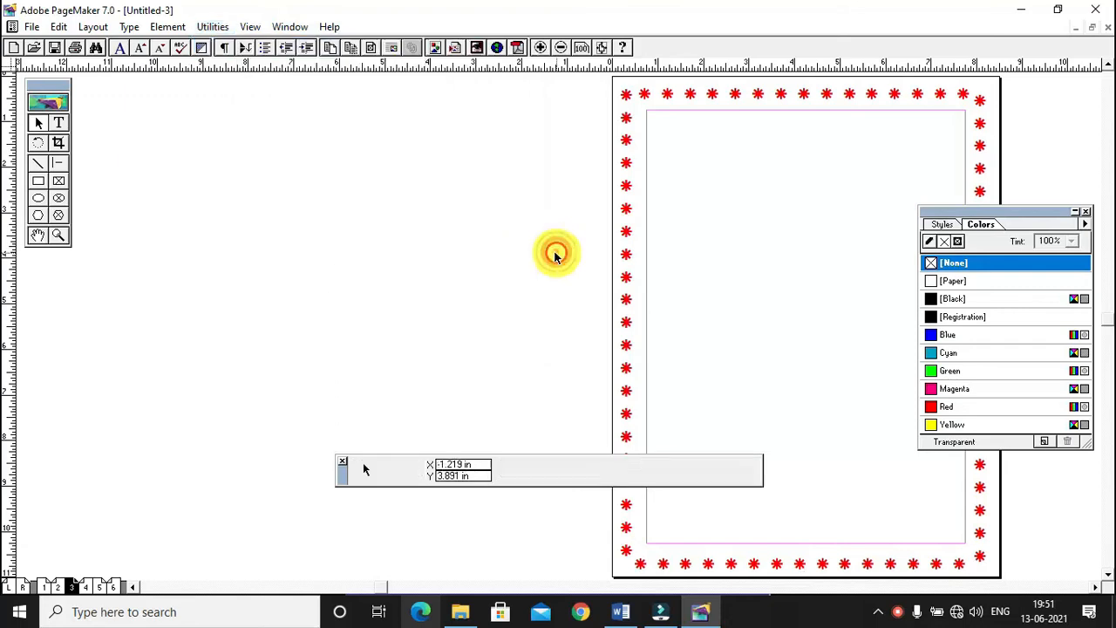
Delete all four asterisk border groups so the page is empty
{"action": "left_click", "coordinate": [830, 96]}
{"action": "key", "text": "Delete"}
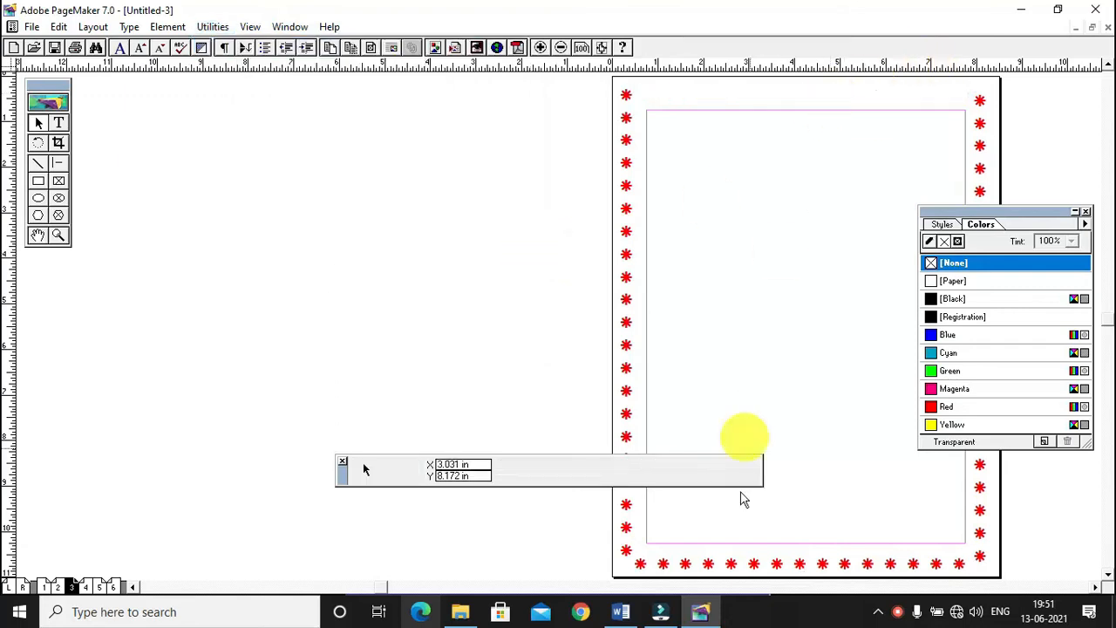
{"action": "left_click", "coordinate": [759, 566]}
{"action": "key", "text": "Delete"}
{"action": "left_click", "coordinate": [621, 376]}
{"action": "key", "text": "Delete"}
{"action": "left_click", "coordinate": [985, 177]}
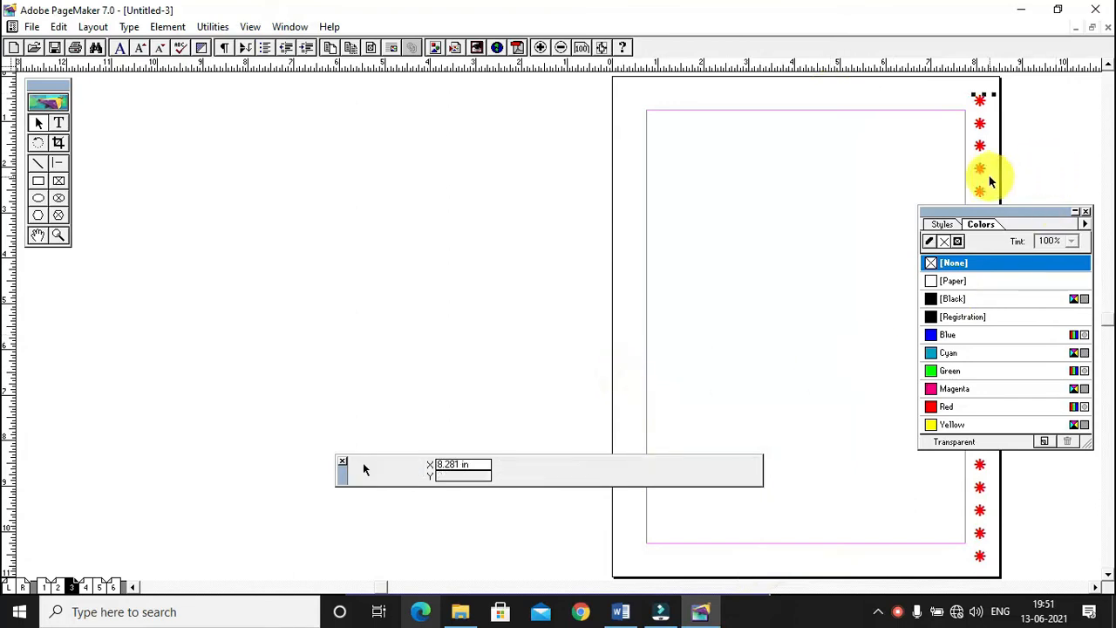
{"action": "key", "text": "Delete"}
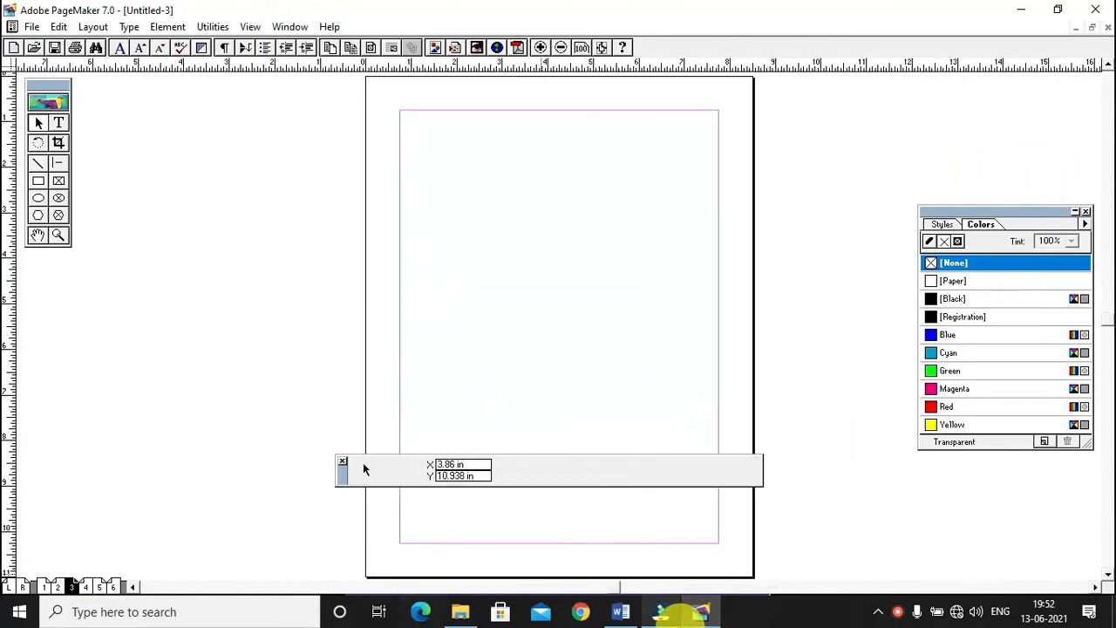
Switch to Word and copy the paragraph beginning "When you apply styles"
{"action": "left_click", "coordinate": [629, 615]}
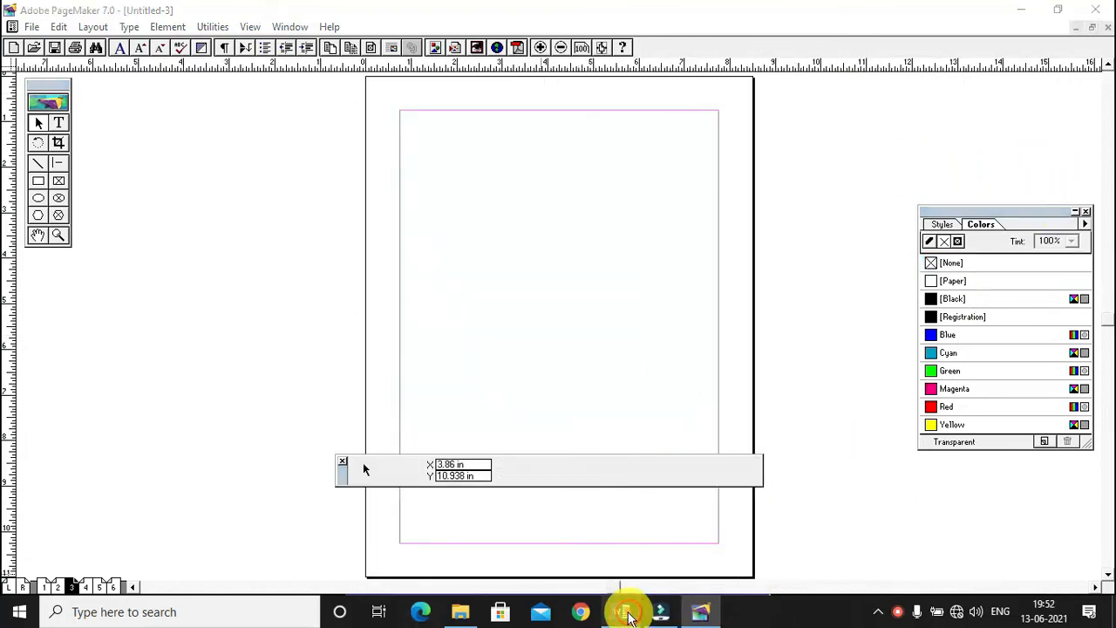
{"action": "left_click_drag", "start_coordinate": [253, 231], "coordinate": [551, 364]}
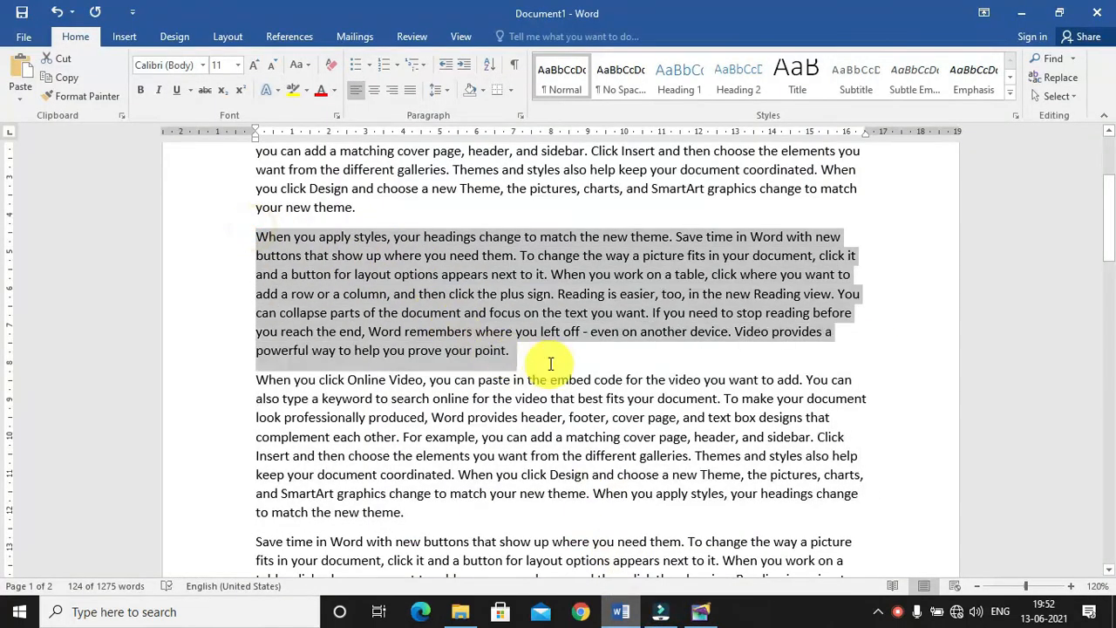
{"action": "left_click", "coordinate": [261, 236]}
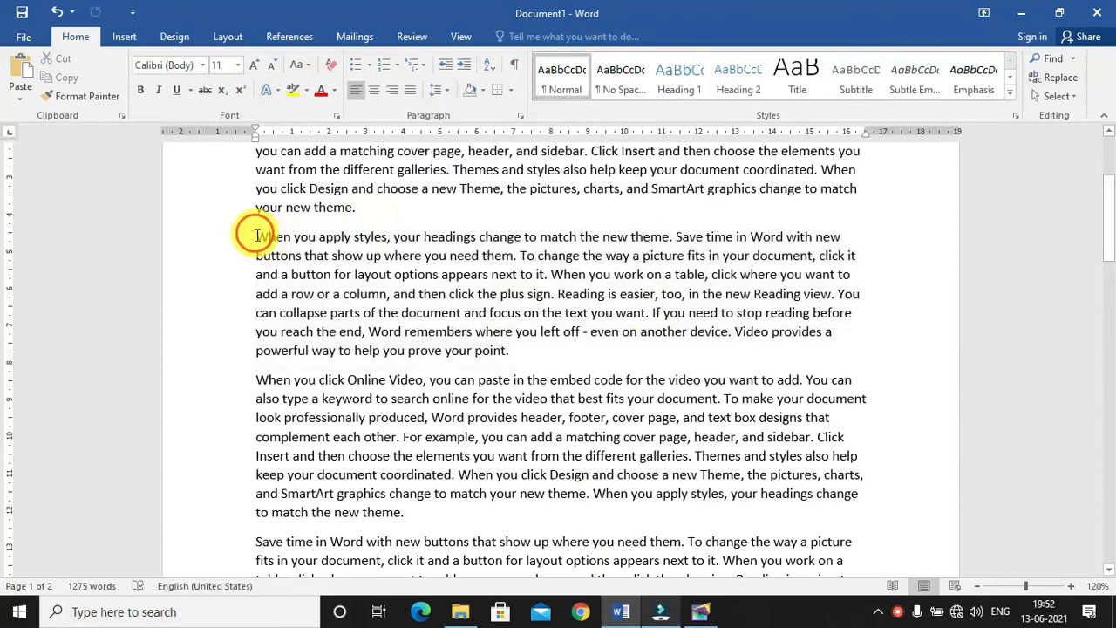
{"action": "left_click_drag", "start_coordinate": [261, 235], "coordinate": [529, 355]}
{"action": "key", "text": "ctrl+c"}
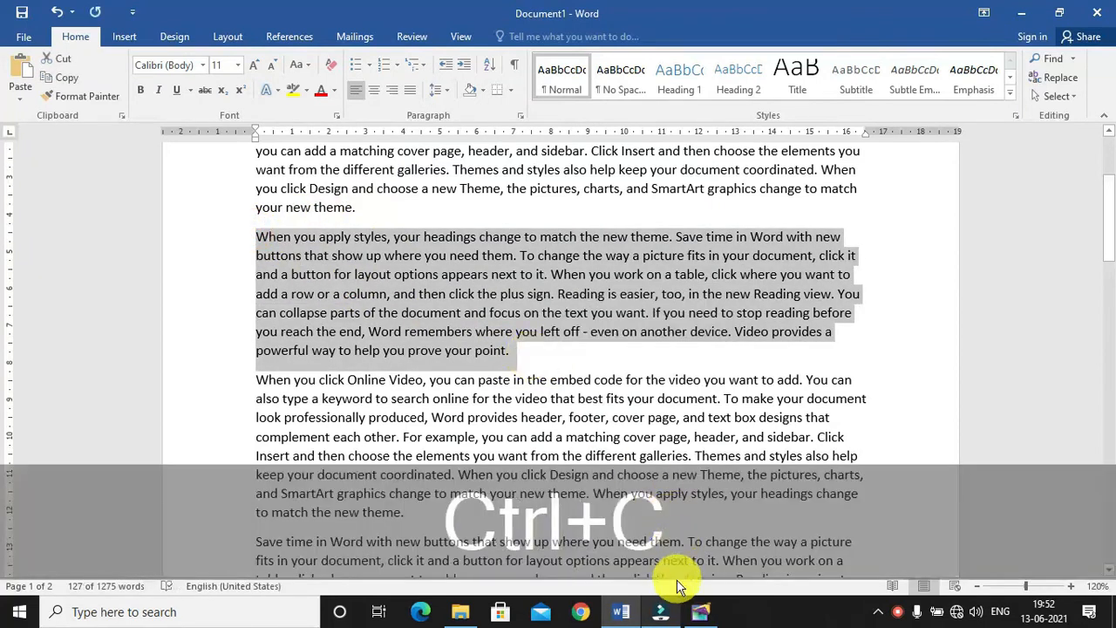
Switch back to PageMaker and paste the copied paragraph into a new text block spanning the width between the page's margin guides
{"action": "left_click", "coordinate": [641, 615]}
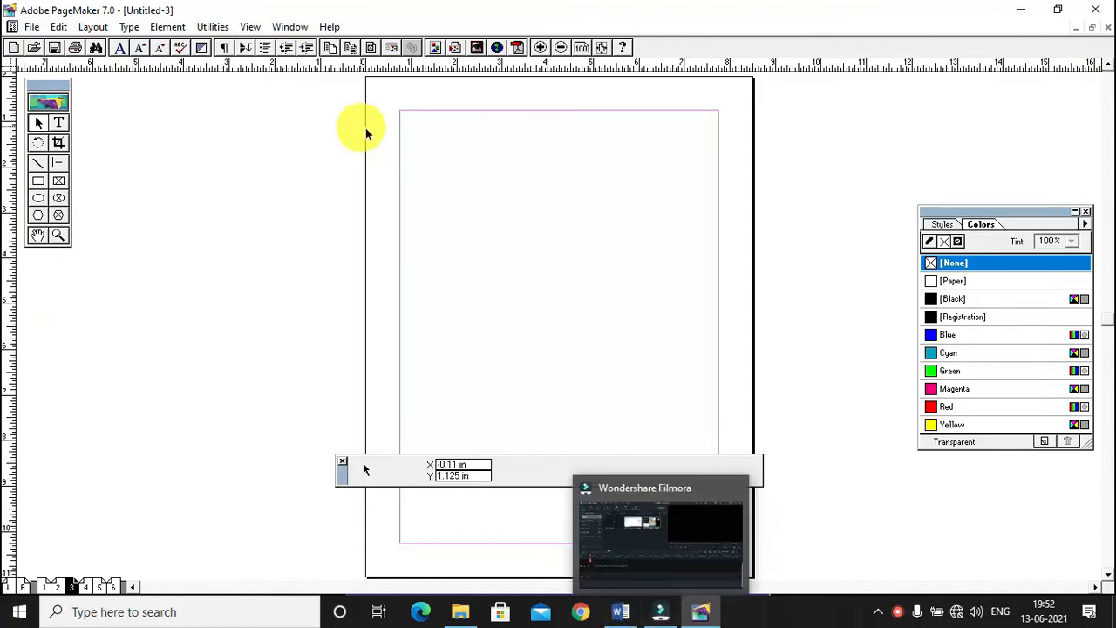
{"action": "left_click", "coordinate": [59, 123]}
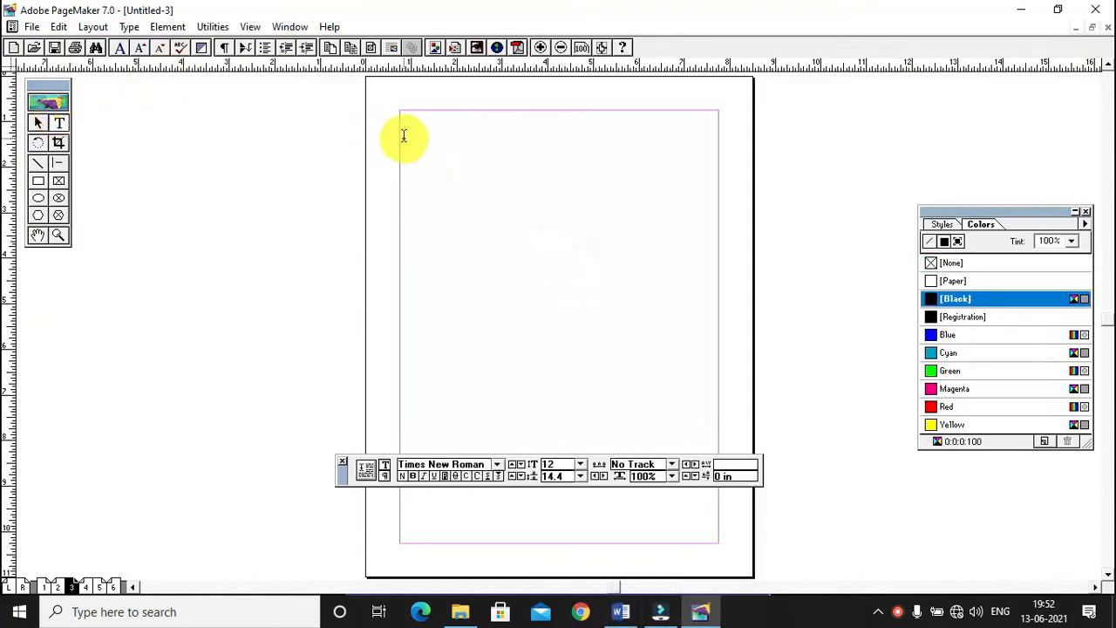
{"action": "left_click_drag", "start_coordinate": [409, 146], "coordinate": [708, 342]}
{"action": "key", "text": "ctrl+v"}
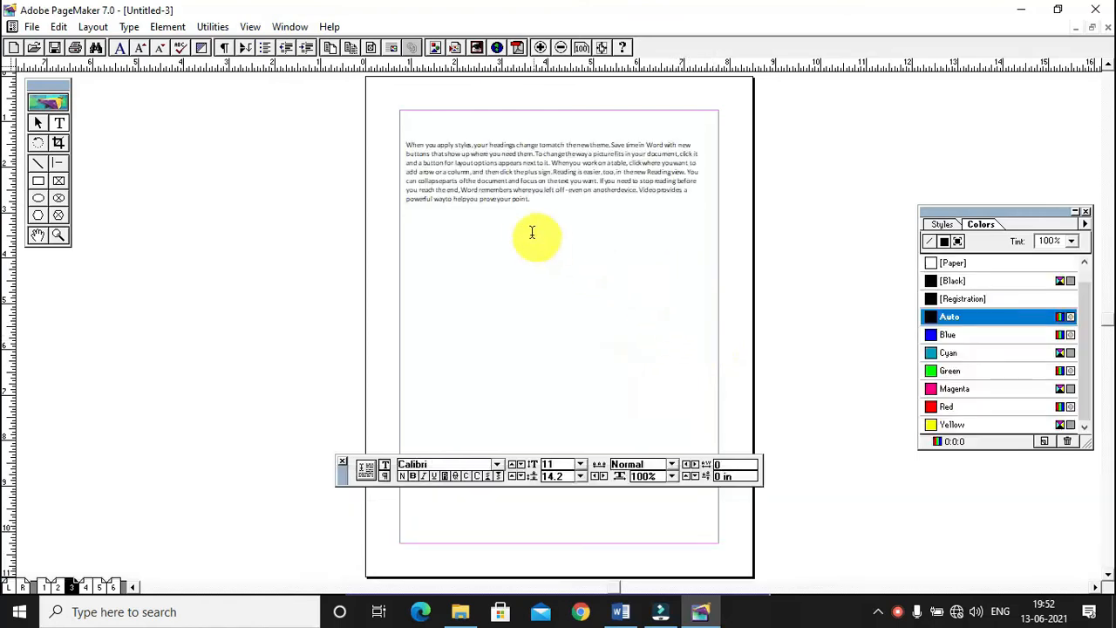
Move the Colors palette clear of the pasted paragraph and convert the whole paragraph to UPPER CASE with the Change Case plug-in
{"action": "key", "text": "ctrl+1"}
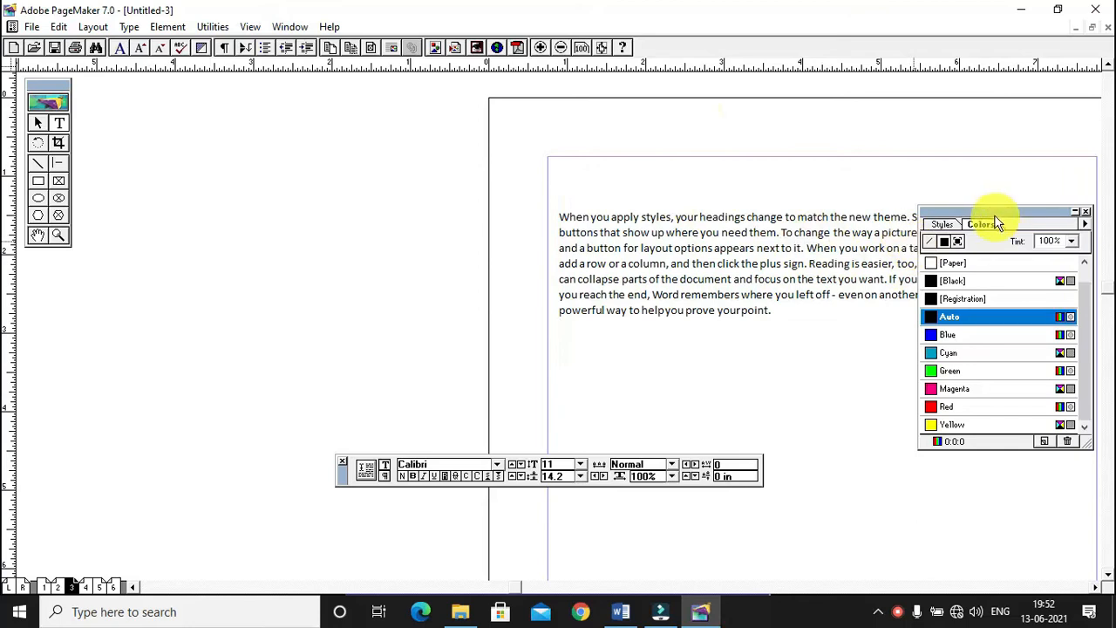
{"action": "left_click_drag", "start_coordinate": [994, 214], "coordinate": [1027, 380]}
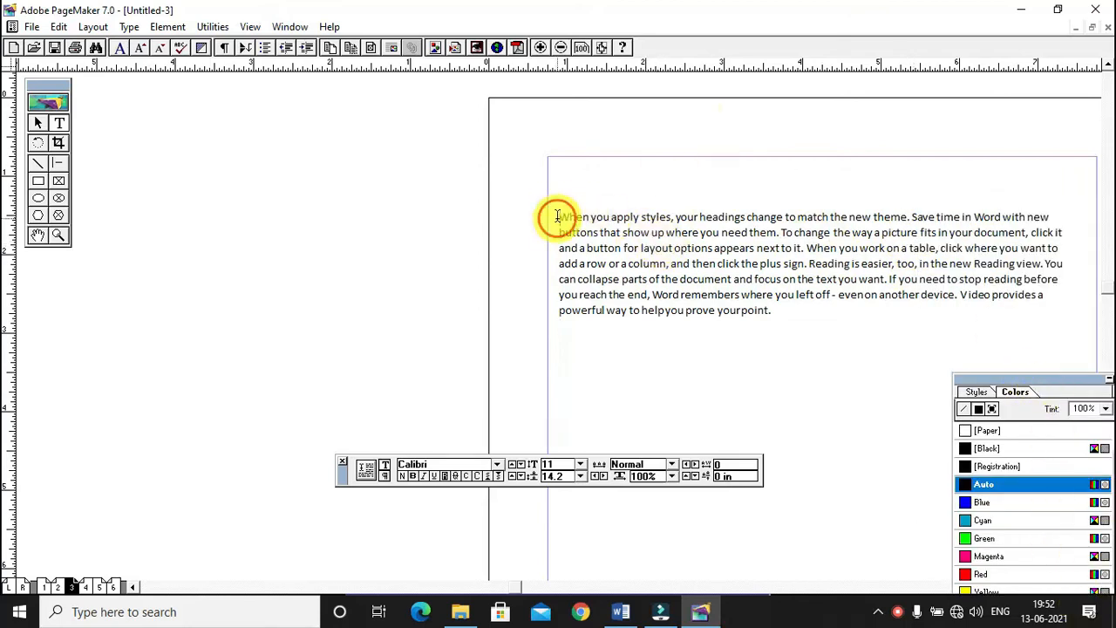
{"action": "left_click_drag", "start_coordinate": [558, 216], "coordinate": [780, 315]}
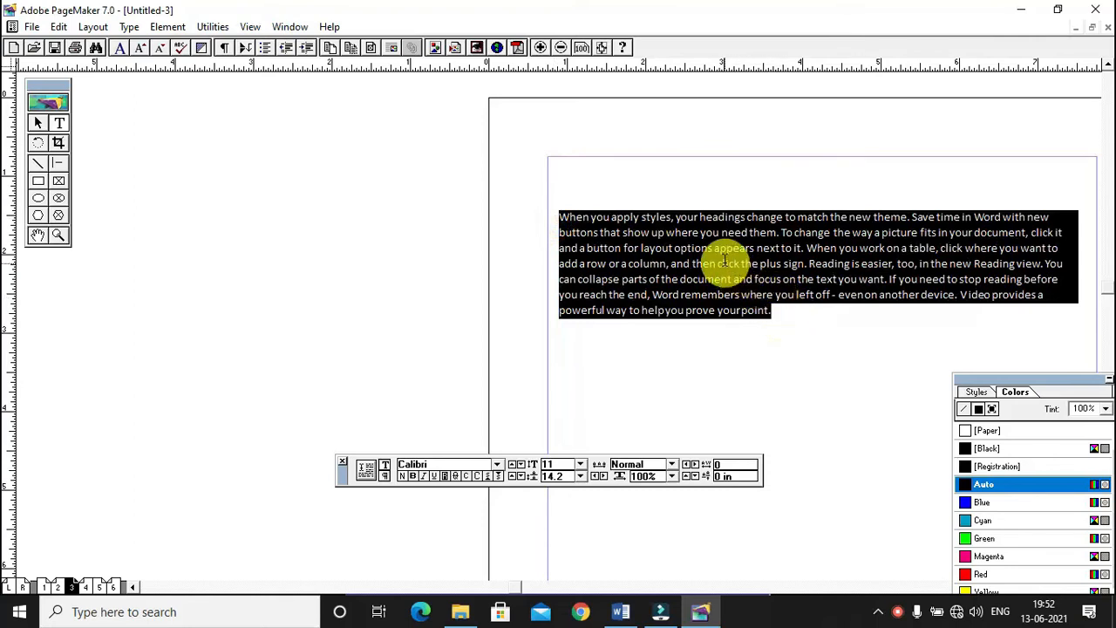
{"action": "left_click", "coordinate": [203, 27]}
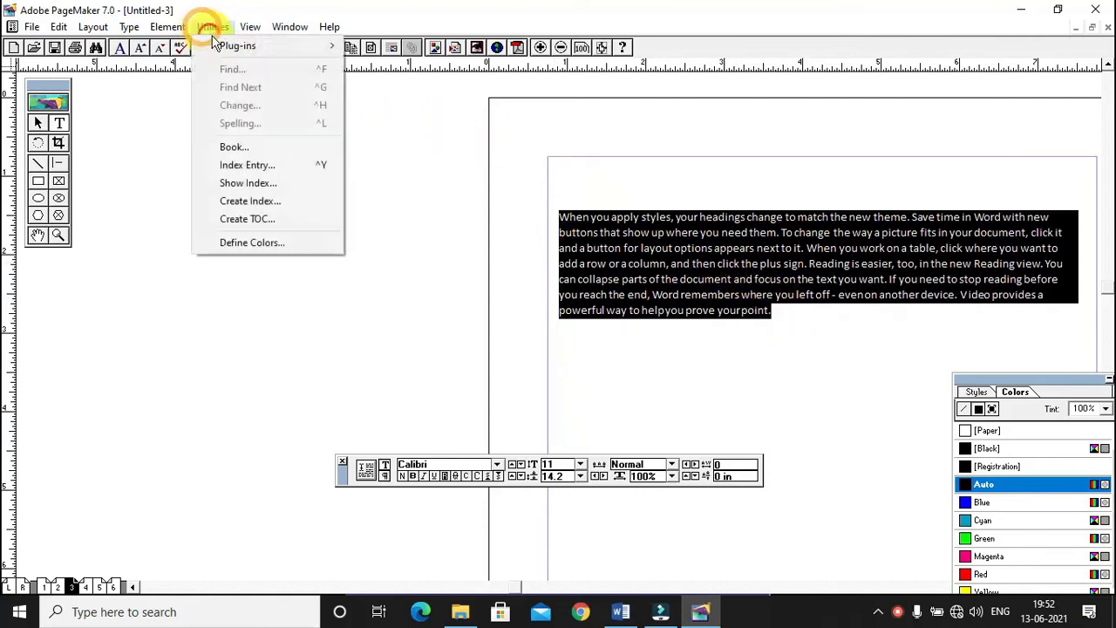
{"action": "mouse_move", "coordinate": [266, 50]}
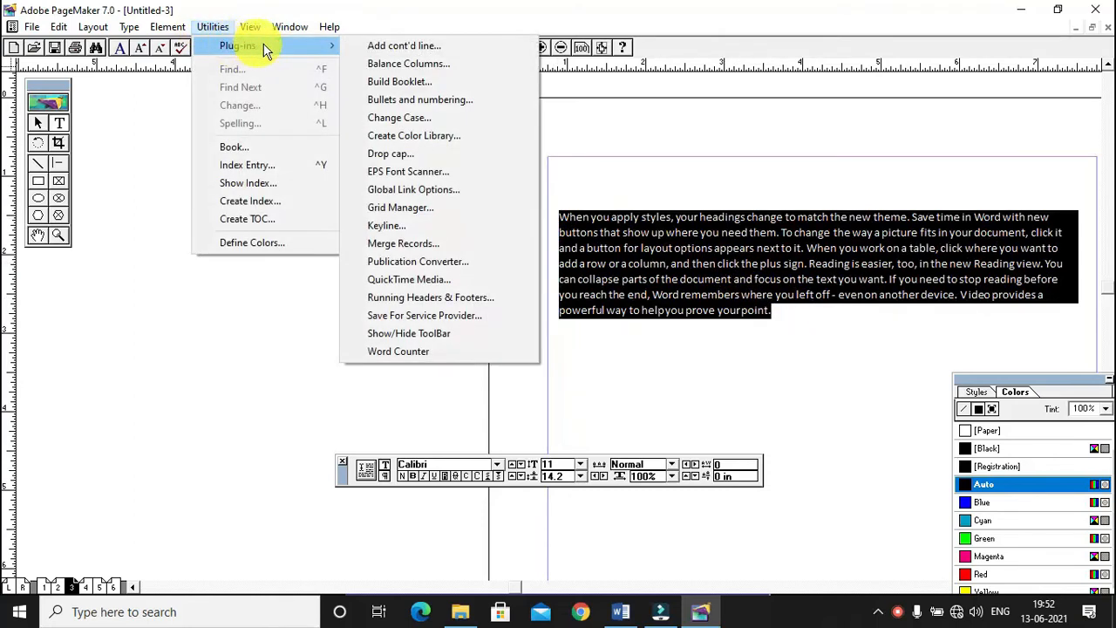
{"action": "left_click", "coordinate": [403, 116]}
{"action": "left_click_drag", "start_coordinate": [498, 244], "coordinate": [295, 220]}
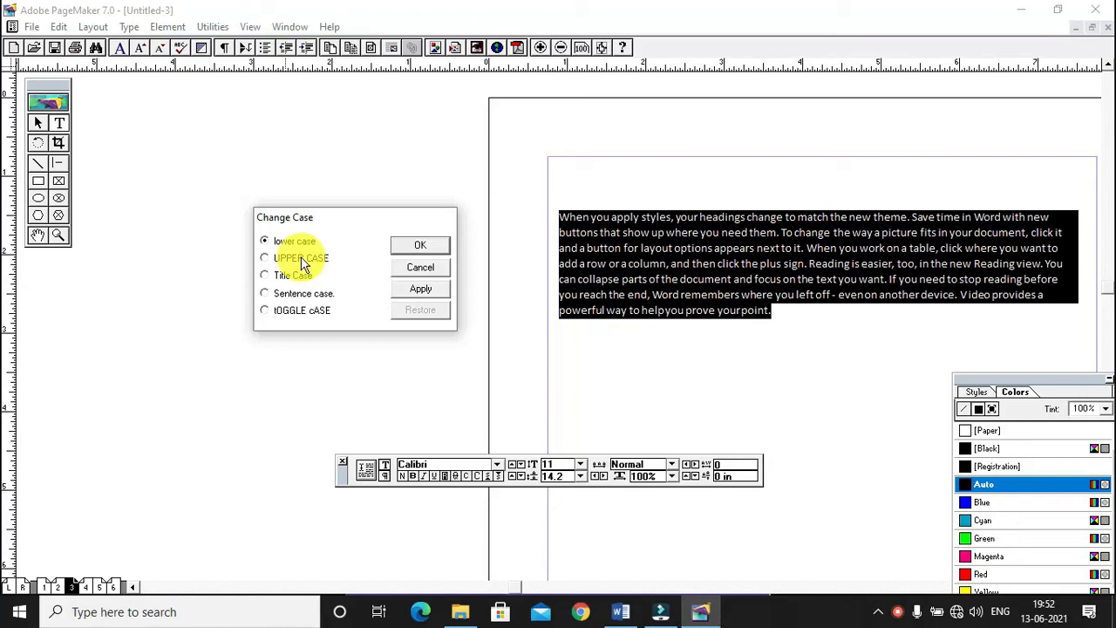
{"action": "left_click", "coordinate": [422, 251]}
Convert the selected paragraph to Title Case with the Change Case plug-in
{"action": "left_click", "coordinate": [211, 27]}
{"action": "mouse_move", "coordinate": [237, 45]}
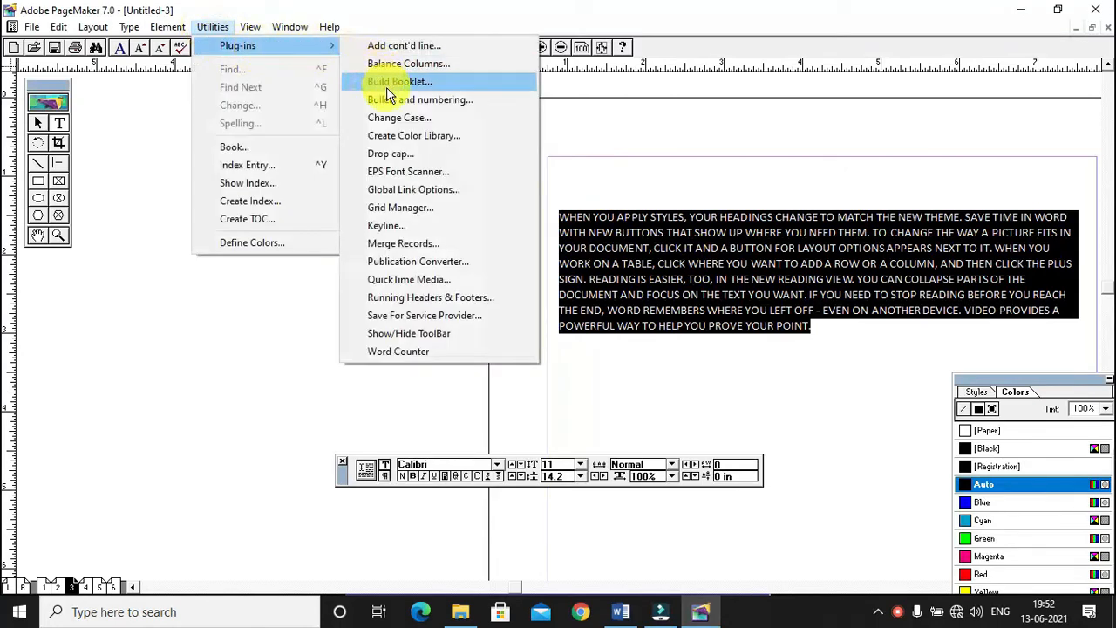
{"action": "left_click", "coordinate": [392, 117]}
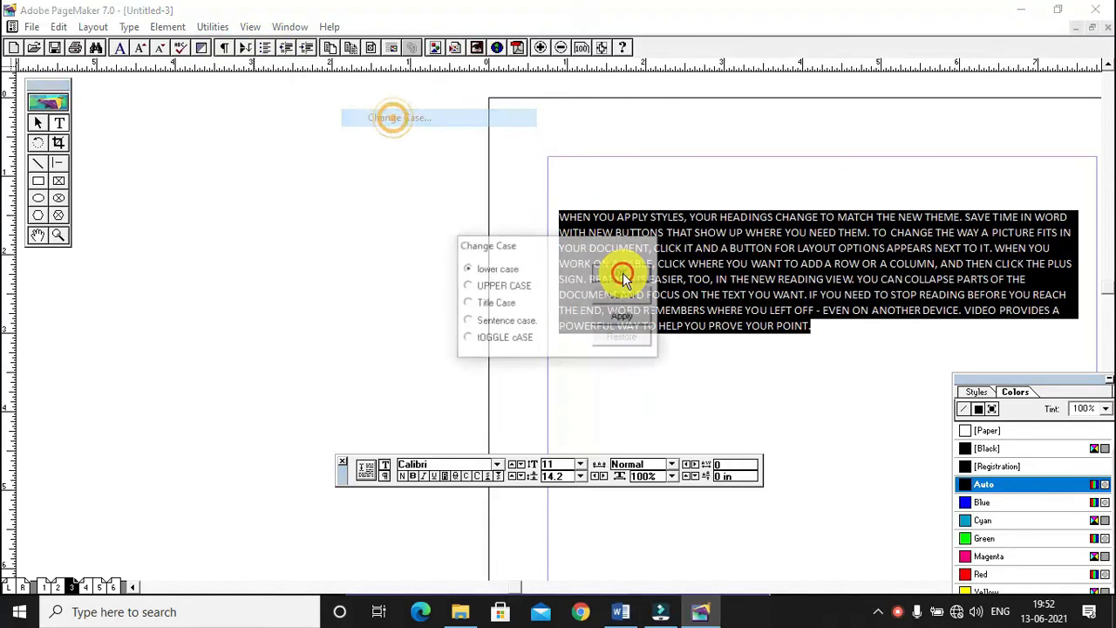
{"action": "left_click", "coordinate": [491, 306]}
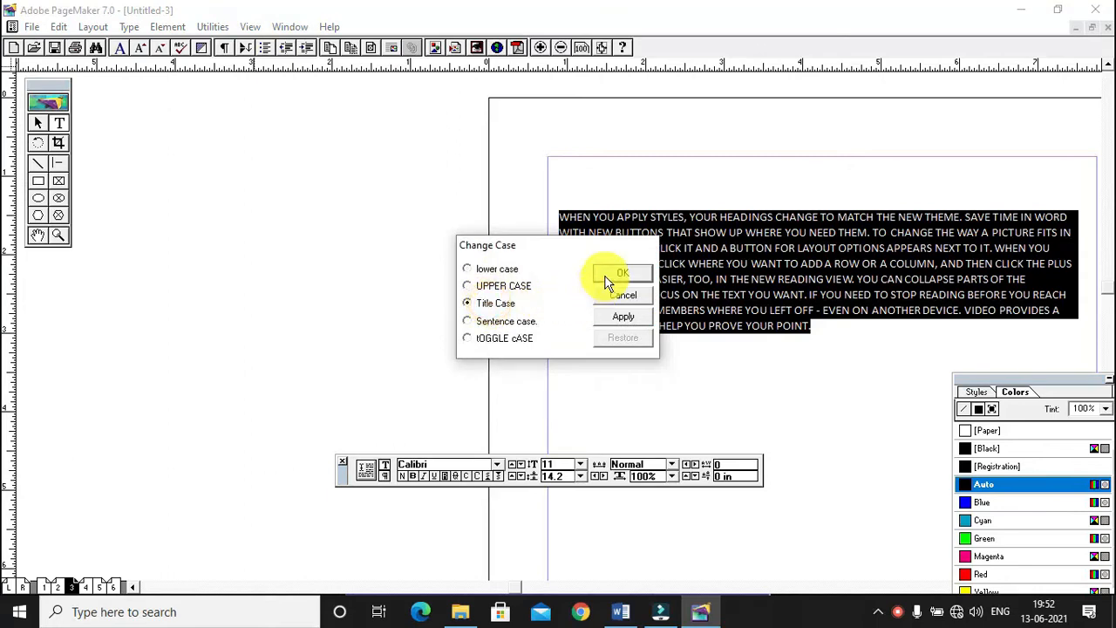
{"action": "left_click", "coordinate": [606, 275]}
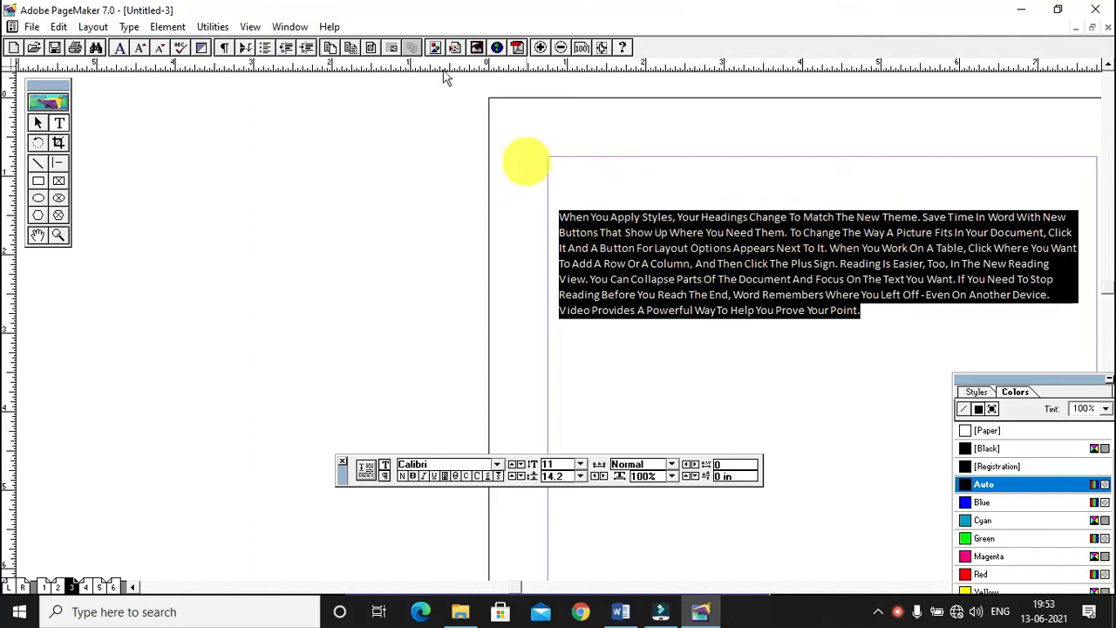
Convert the selected paragraph to Sentence case with the Change Case plug-in and deselect it
{"action": "left_click", "coordinate": [209, 26]}
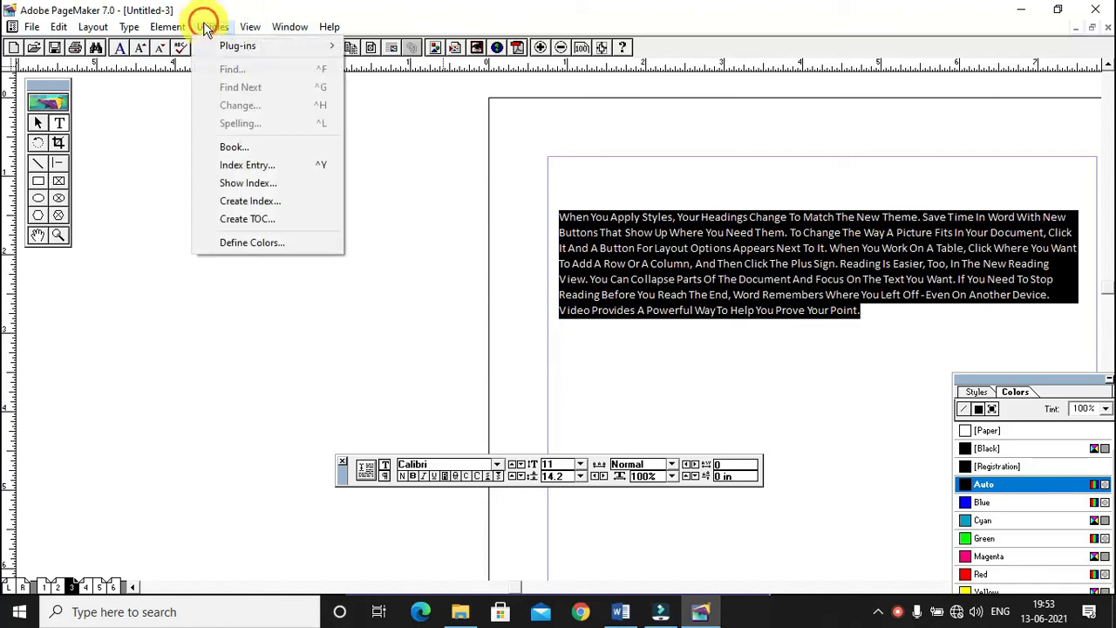
{"action": "mouse_move", "coordinate": [266, 45]}
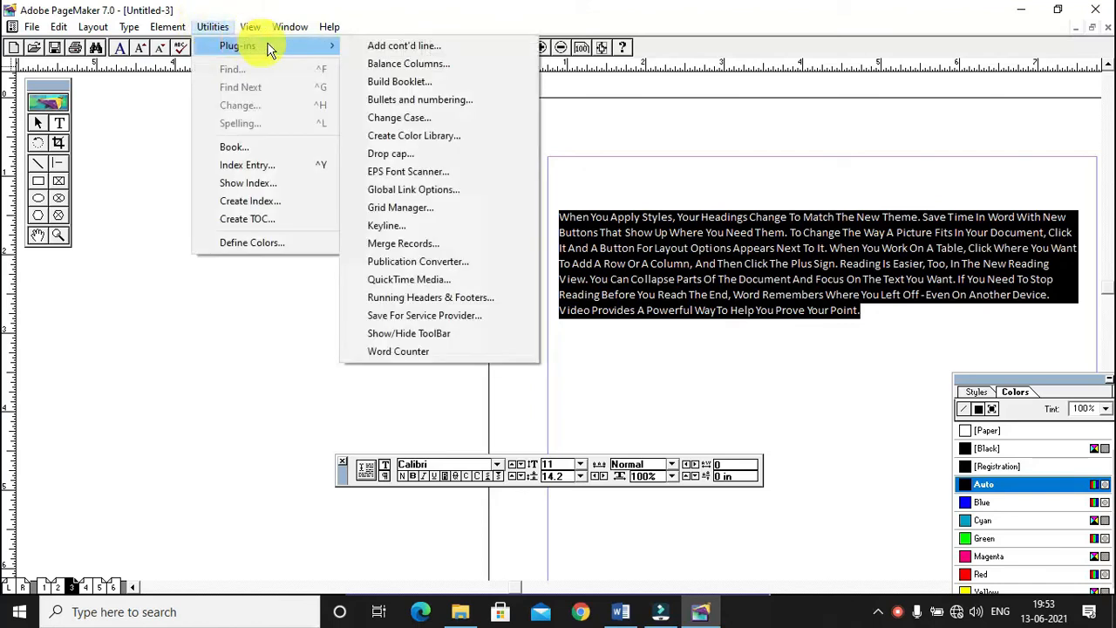
{"action": "left_click", "coordinate": [394, 118]}
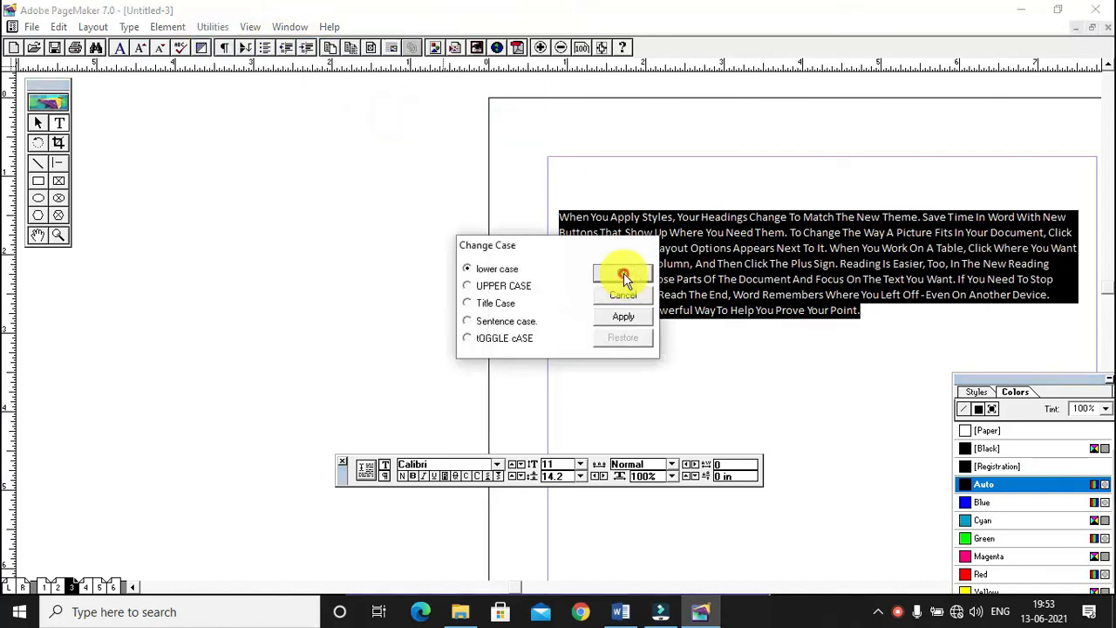
{"action": "left_click", "coordinate": [476, 327]}
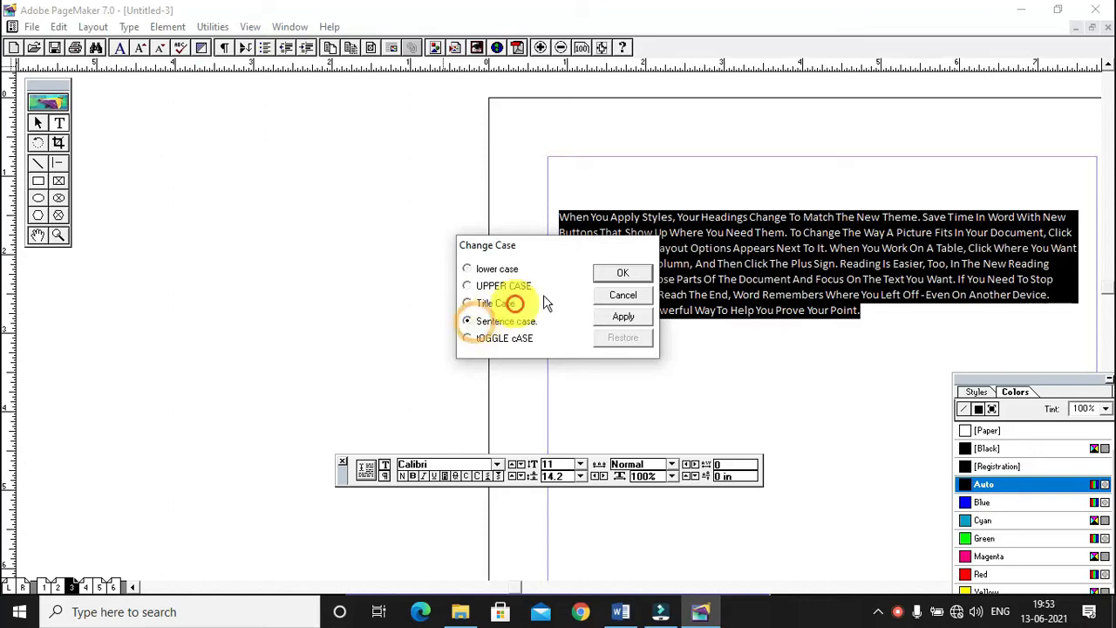
{"action": "left_click", "coordinate": [617, 274]}
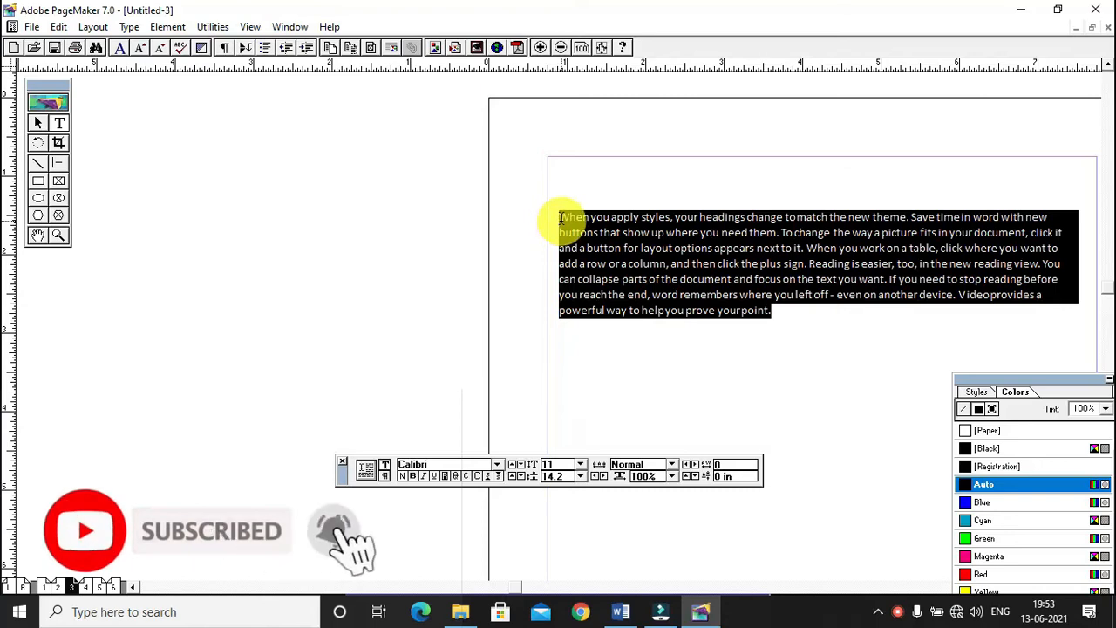
{"action": "left_click", "coordinate": [781, 233]}
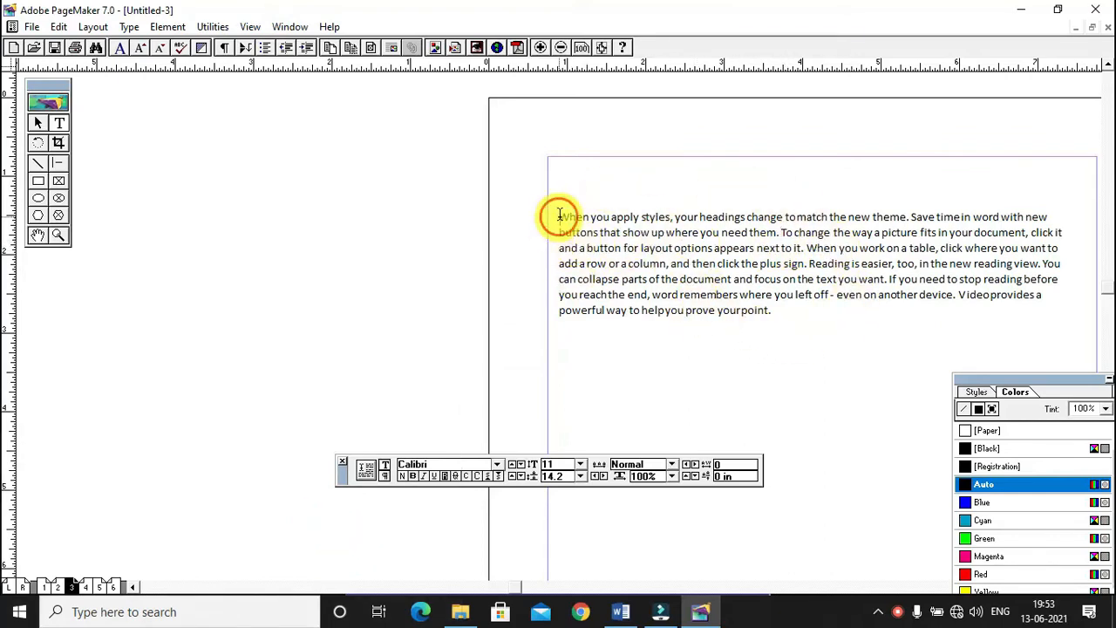
Select the whole paragraph, apply the tOGGLE cASE option of the Change Case plug-in, and deselect the text
{"action": "left_click_drag", "start_coordinate": [558, 217], "coordinate": [775, 326]}
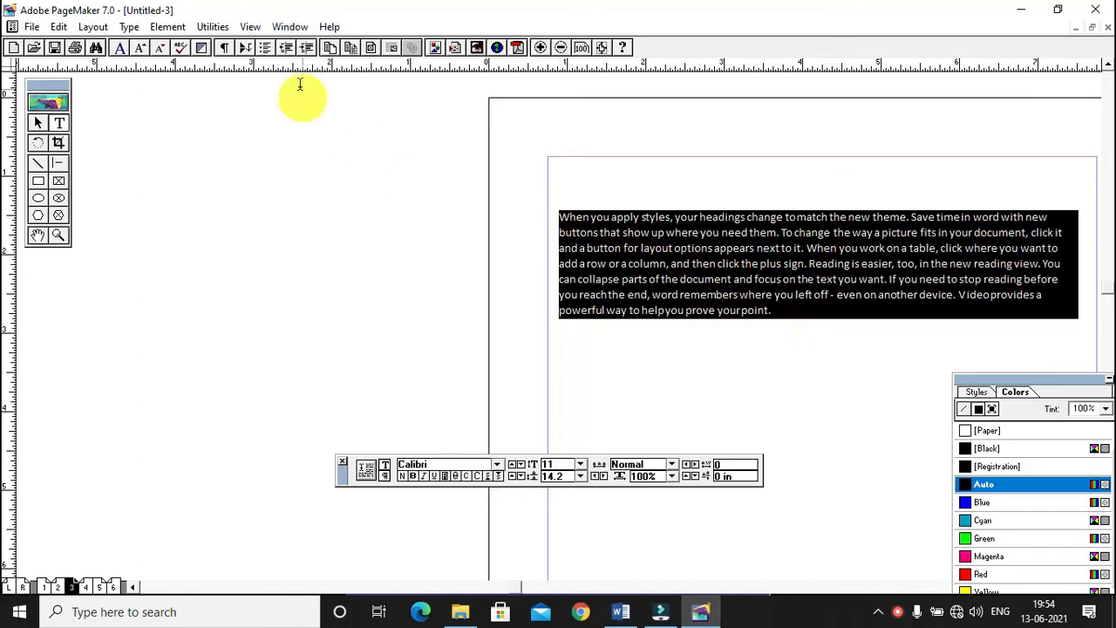
{"action": "left_click", "coordinate": [199, 26]}
{"action": "mouse_move", "coordinate": [241, 46]}
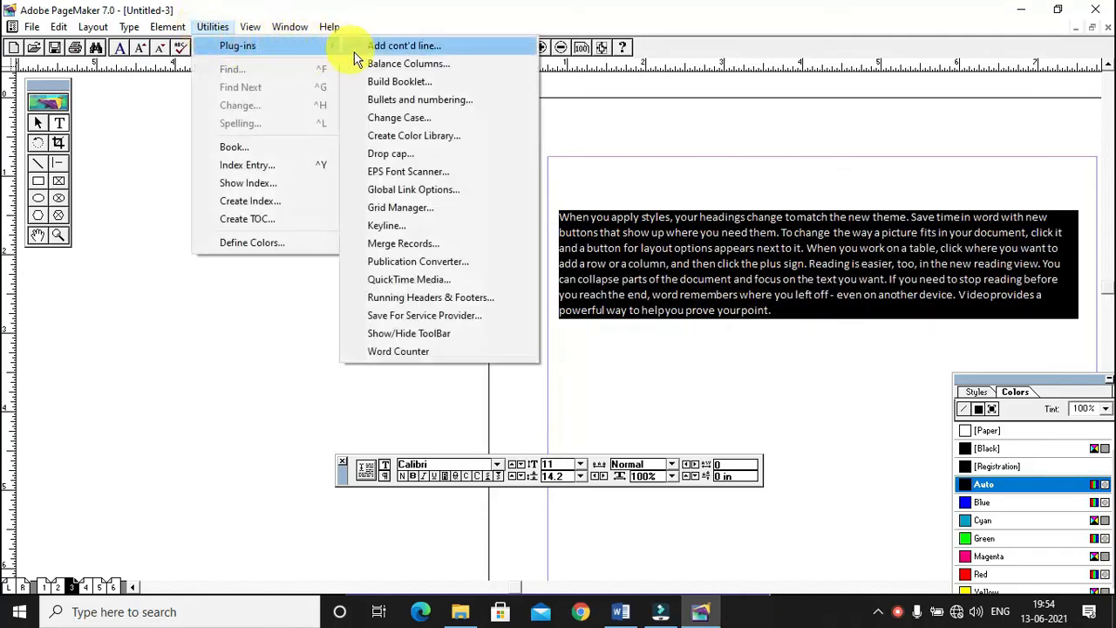
{"action": "left_click", "coordinate": [403, 117]}
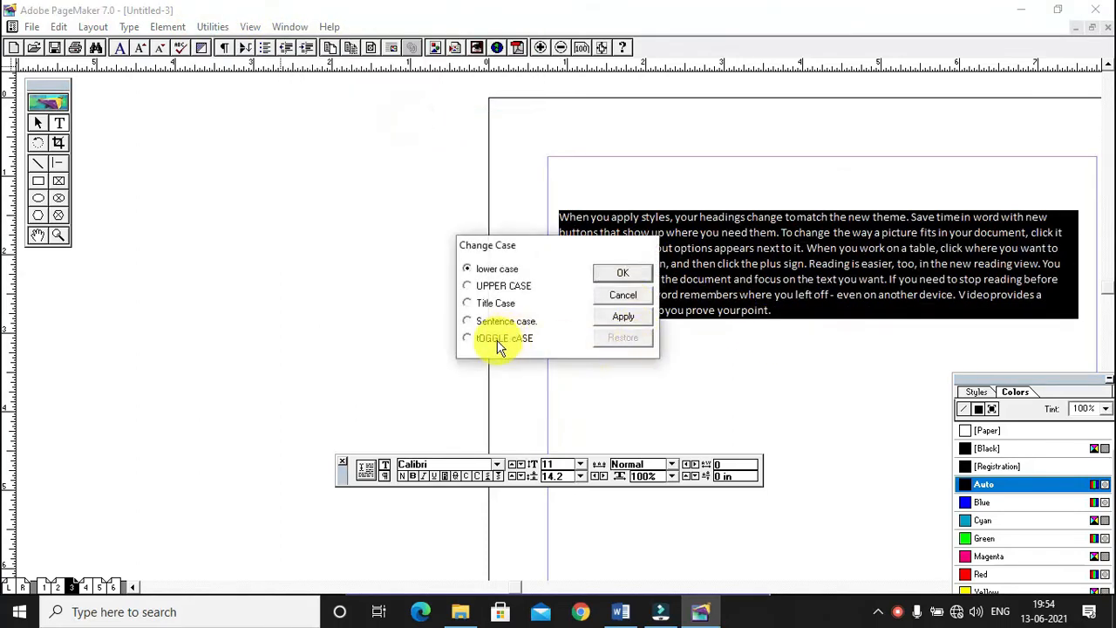
{"action": "left_click", "coordinate": [503, 342]}
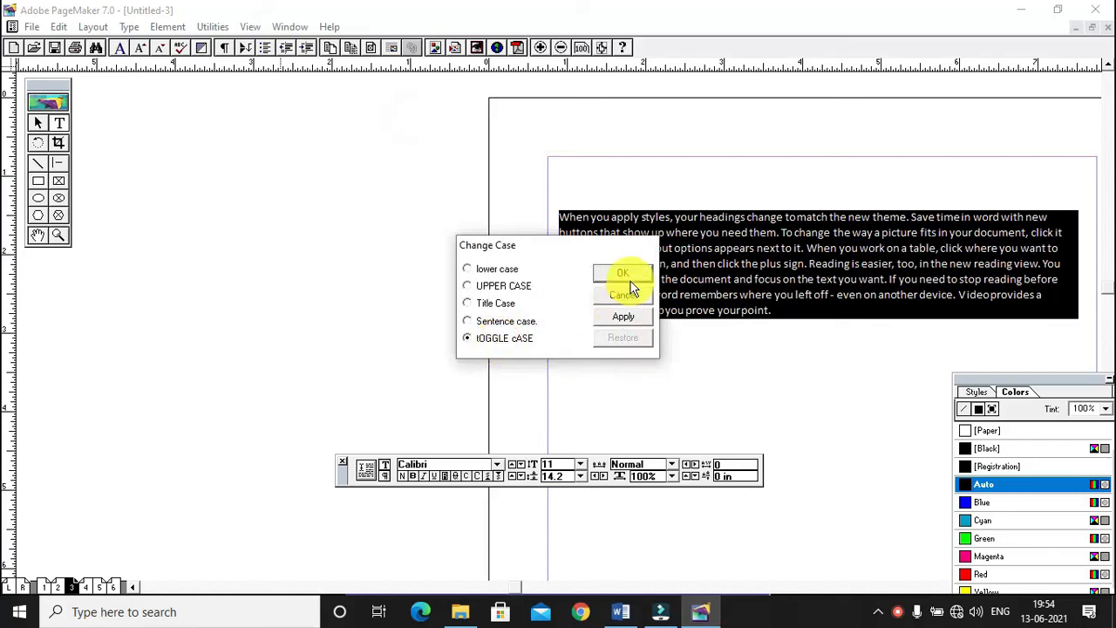
{"action": "left_click", "coordinate": [630, 278]}
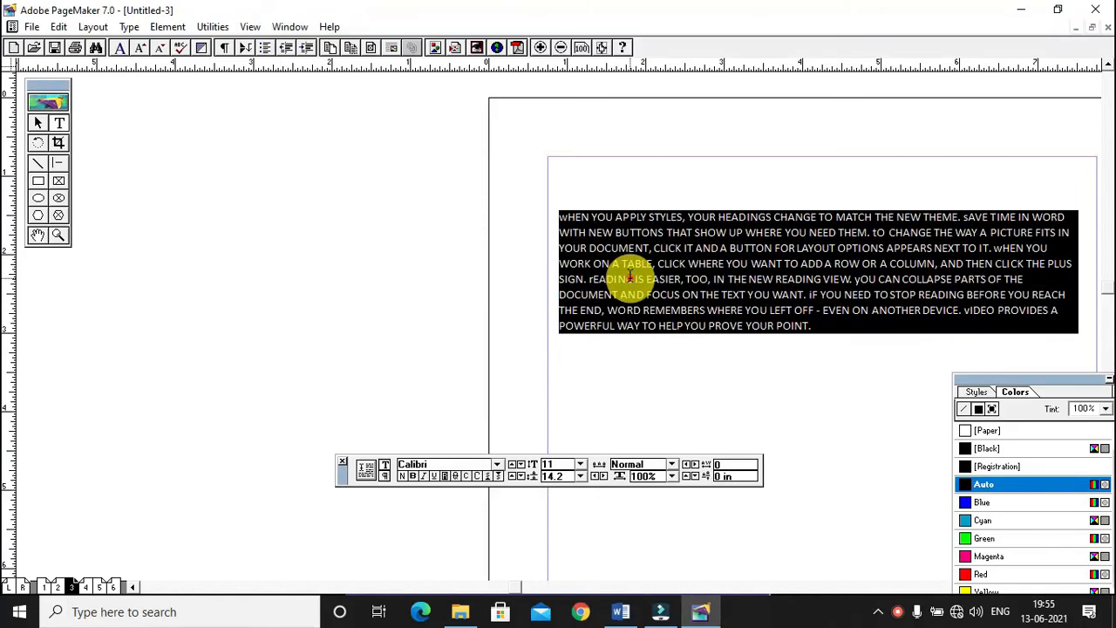
{"action": "left_click", "coordinate": [565, 225]}
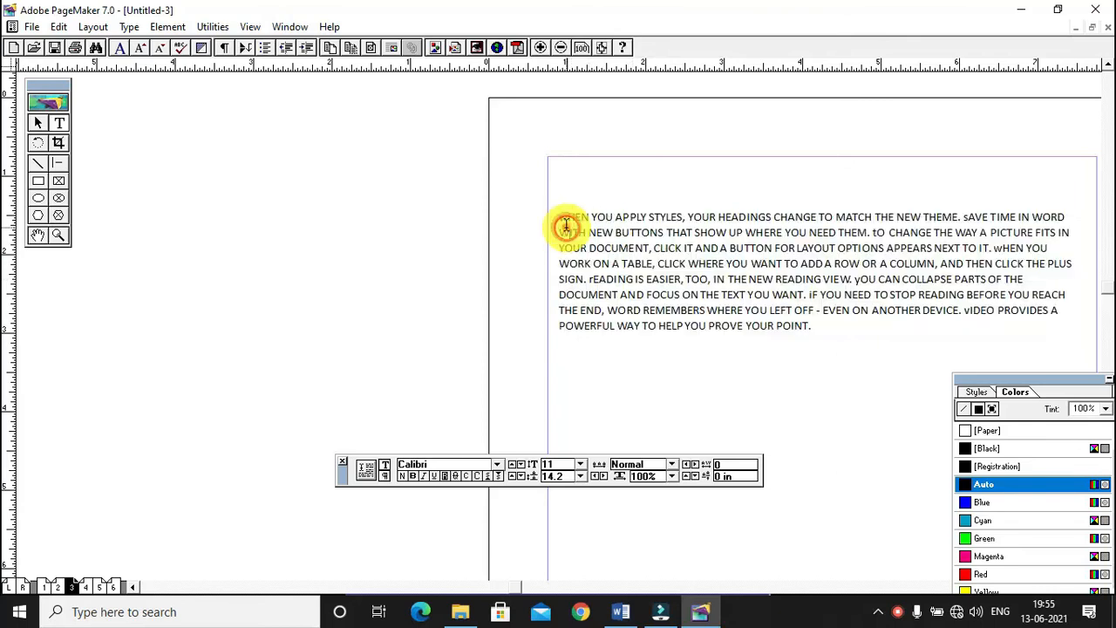
{"action": "key", "text": "ctrl+4"}
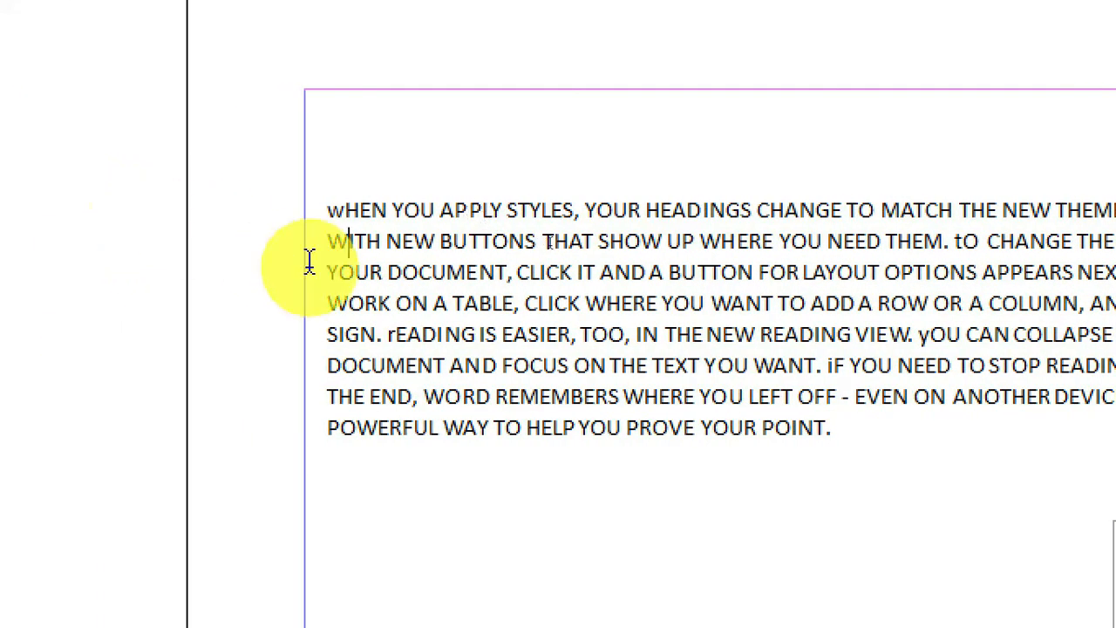
{"action": "key", "text": "ctrl+4"}
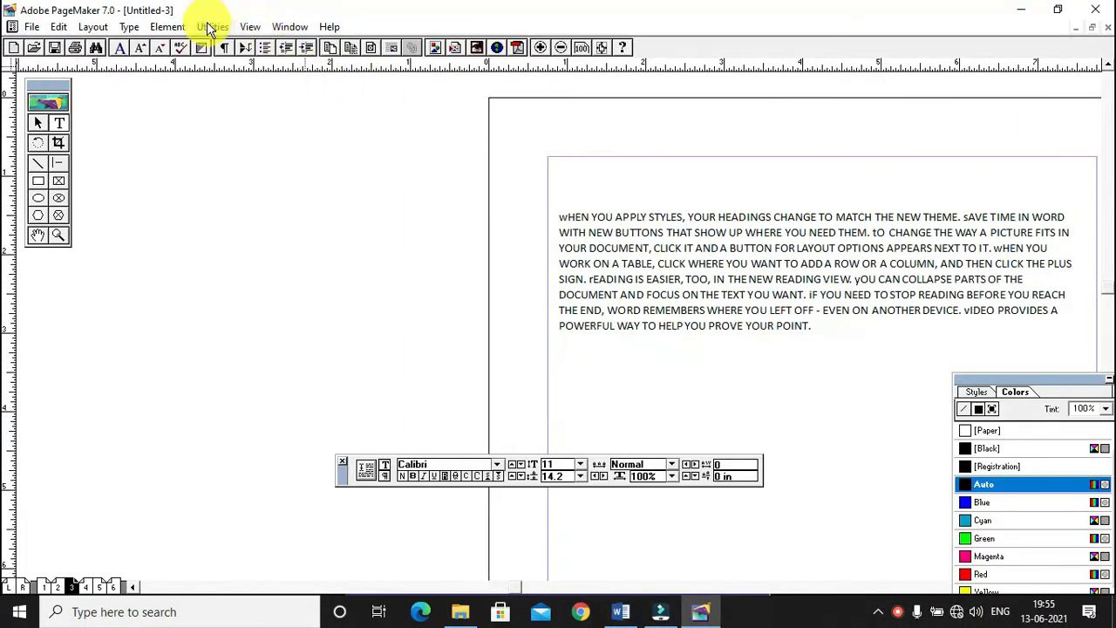
{"action": "left_click", "coordinate": [210, 27]}
{"action": "mouse_move", "coordinate": [283, 47]}
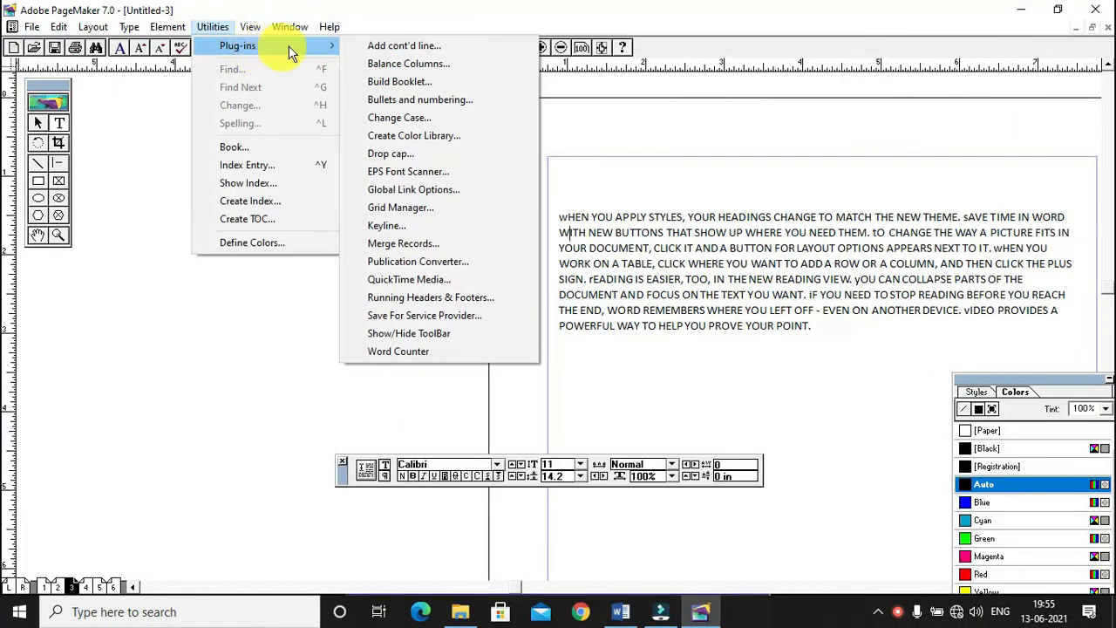
{"action": "left_click", "coordinate": [397, 118]}
{"action": "left_click", "coordinate": [593, 358]}
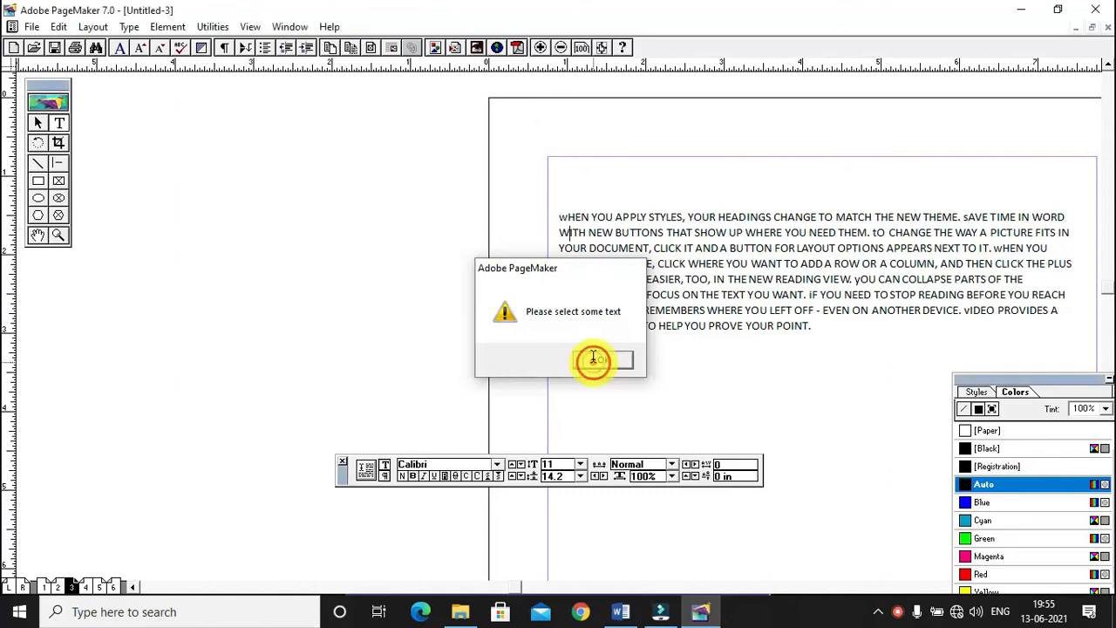
Select the entire toggled paragraph and restore normal capitalization by applying Sentence case with the Change Case plug-in
{"action": "left_click_drag", "start_coordinate": [559, 217], "coordinate": [823, 329]}
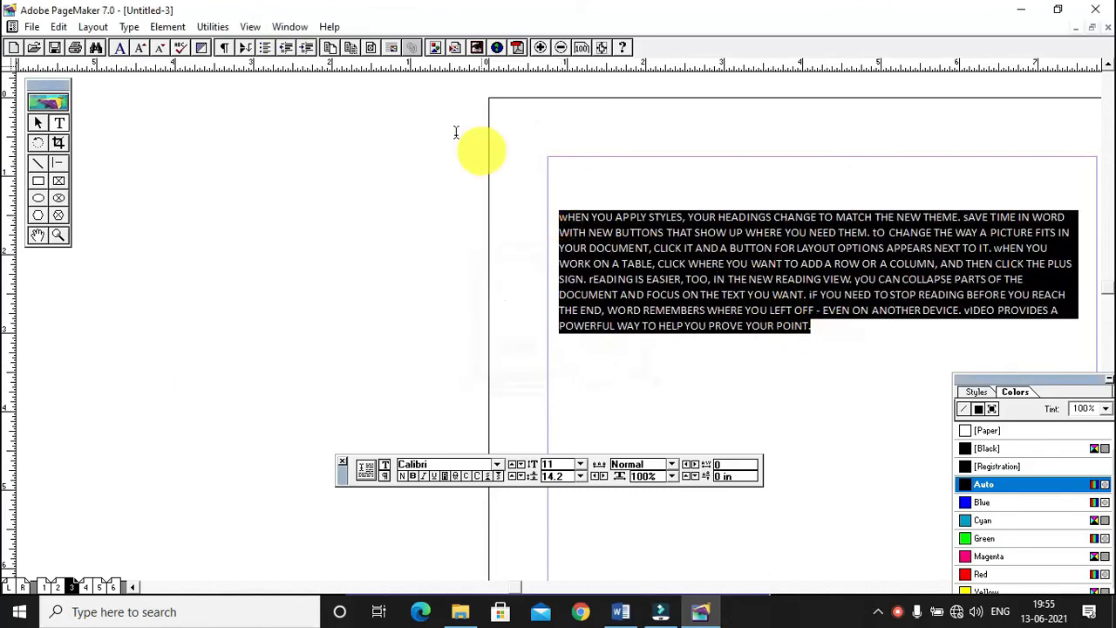
{"action": "left_click", "coordinate": [211, 28]}
{"action": "mouse_move", "coordinate": [222, 46]}
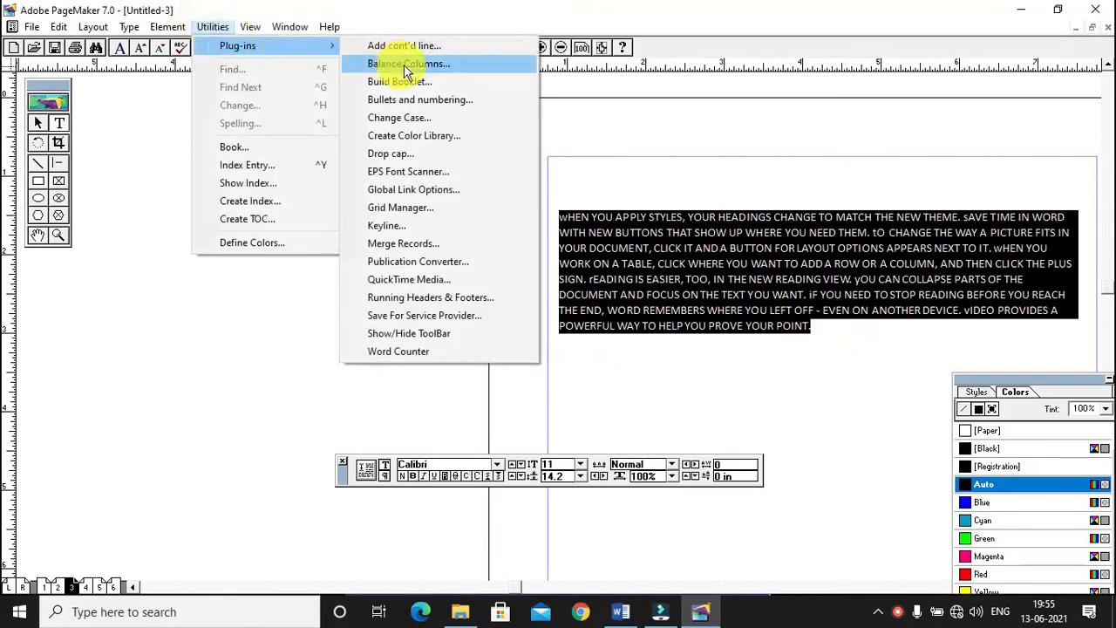
{"action": "left_click", "coordinate": [406, 117]}
{"action": "left_click", "coordinate": [509, 321]}
{"action": "left_click", "coordinate": [624, 273]}
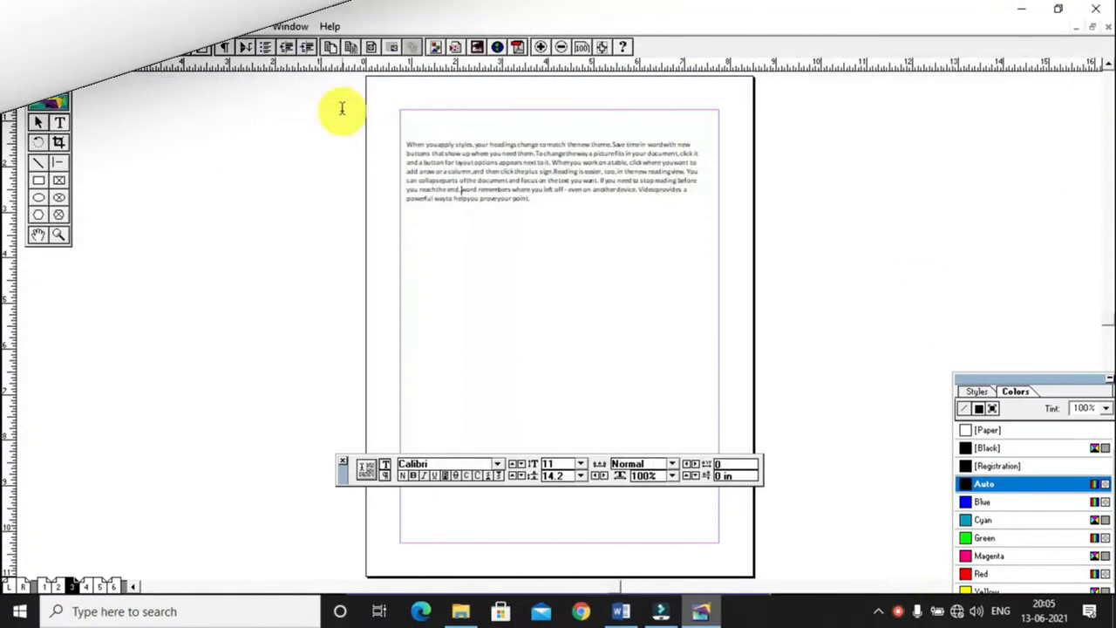
{"action": "left_click", "coordinate": [212, 27]}
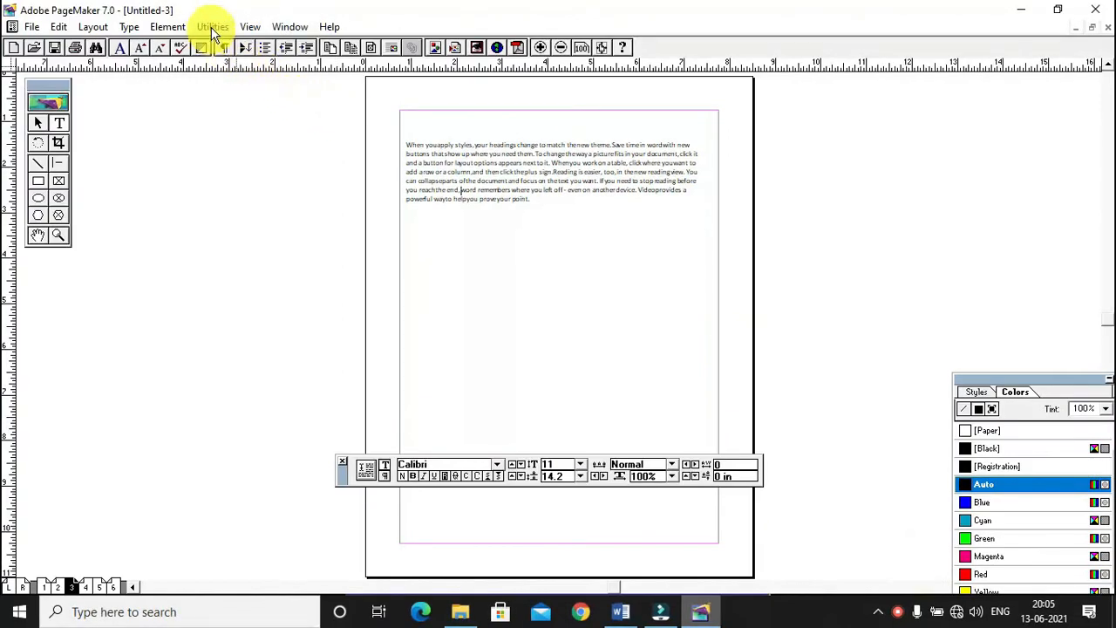
{"action": "mouse_move", "coordinate": [253, 48]}
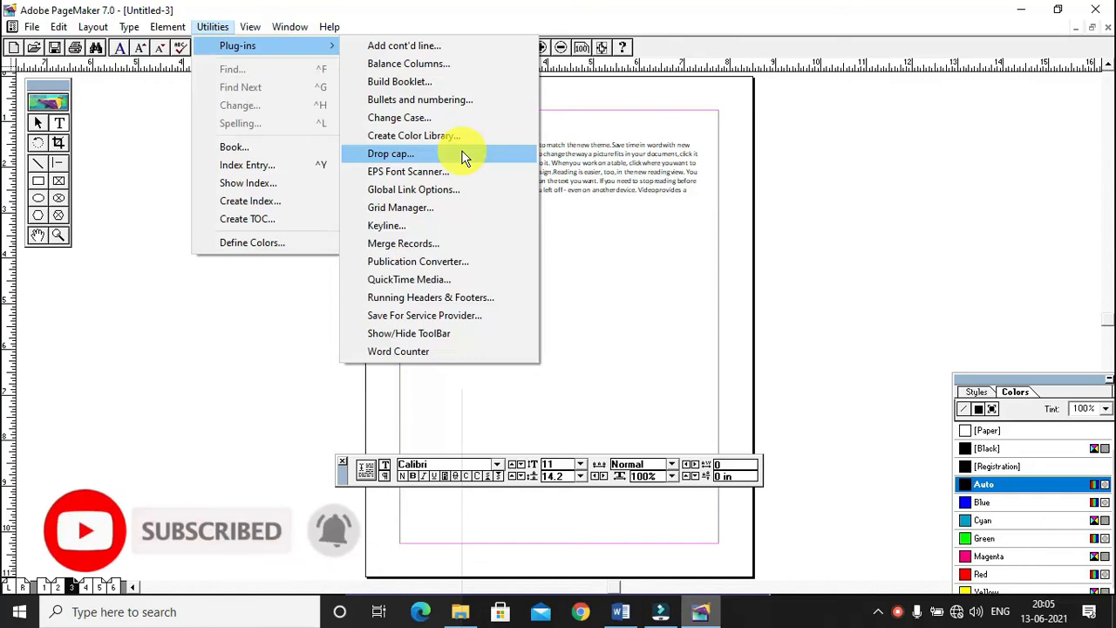
{"action": "left_click", "coordinate": [580, 147]}
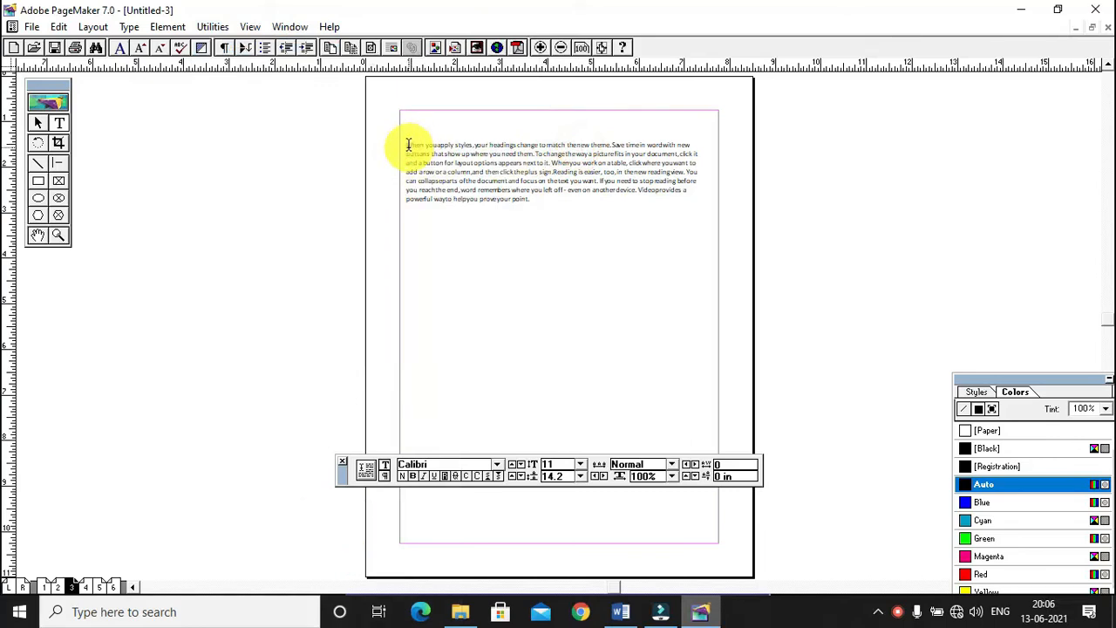
Select the whole paragraph and increase its font size to 15 points
{"action": "left_click_drag", "start_coordinate": [406, 145], "coordinate": [538, 241]}
{"action": "key", "text": "ctrl+shift+period"}
{"action": "key", "text": "ctrl+shift+period"}
{"action": "key", "text": "ctrl+shift+period"}
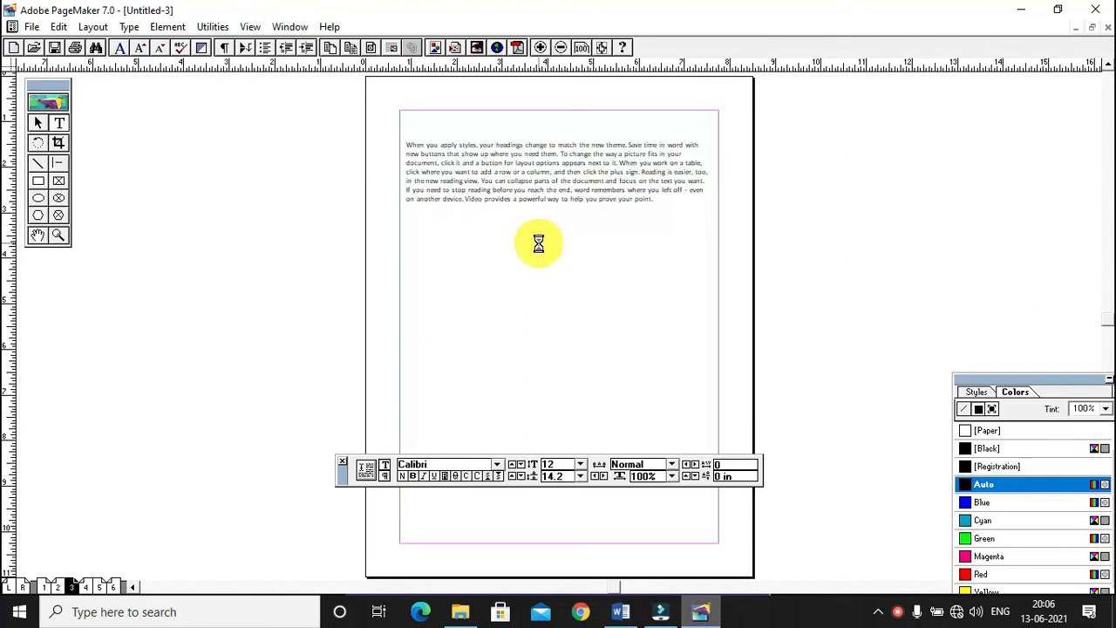
{"action": "key", "text": "ctrl+shift+period"}
{"action": "key", "text": "ctrl+shift+period"}
{"action": "key", "text": "ctrl+shift+period"}
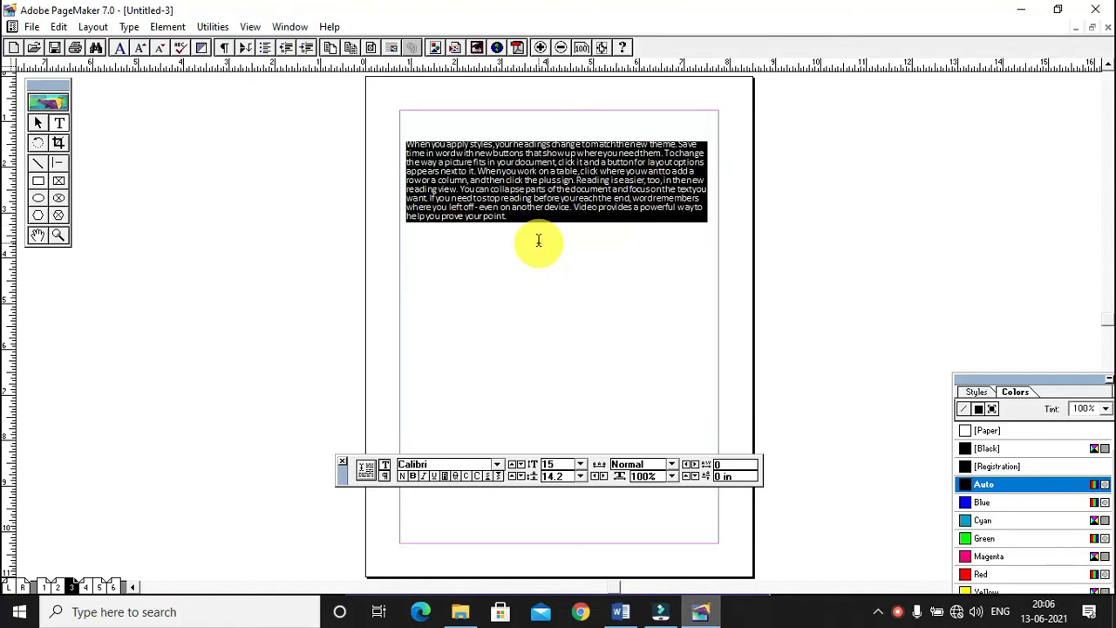
{"action": "key", "text": "ctrl+1"}
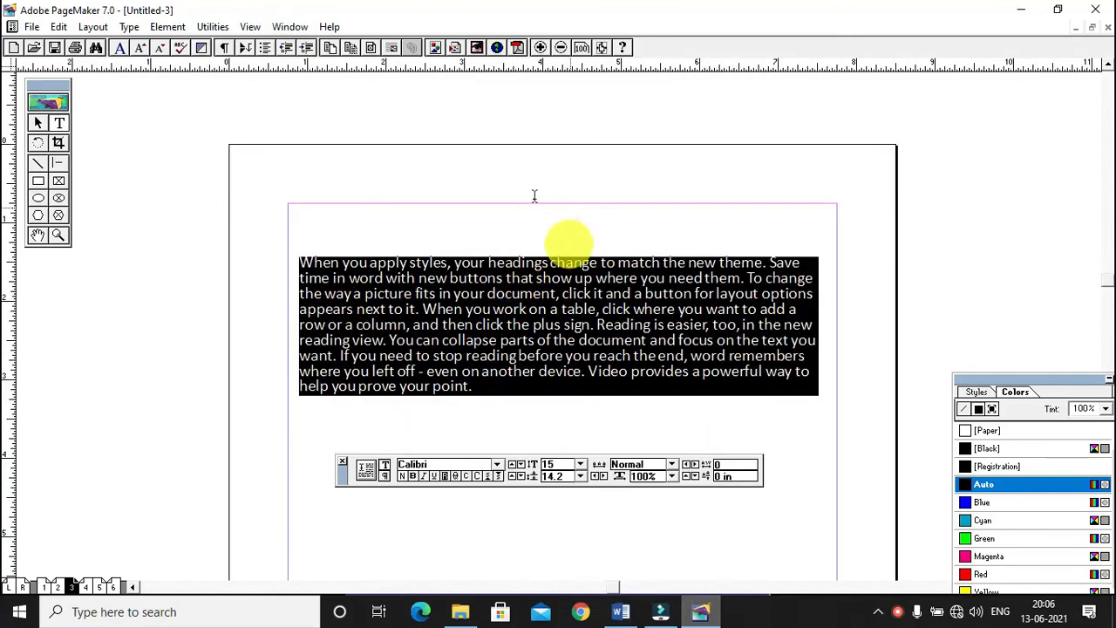
Select the first letter W of the paragraph and enlarge it to 30 points
{"action": "left_click", "coordinate": [312, 267]}
{"action": "left_click_drag", "start_coordinate": [312, 263], "coordinate": [299, 261]}
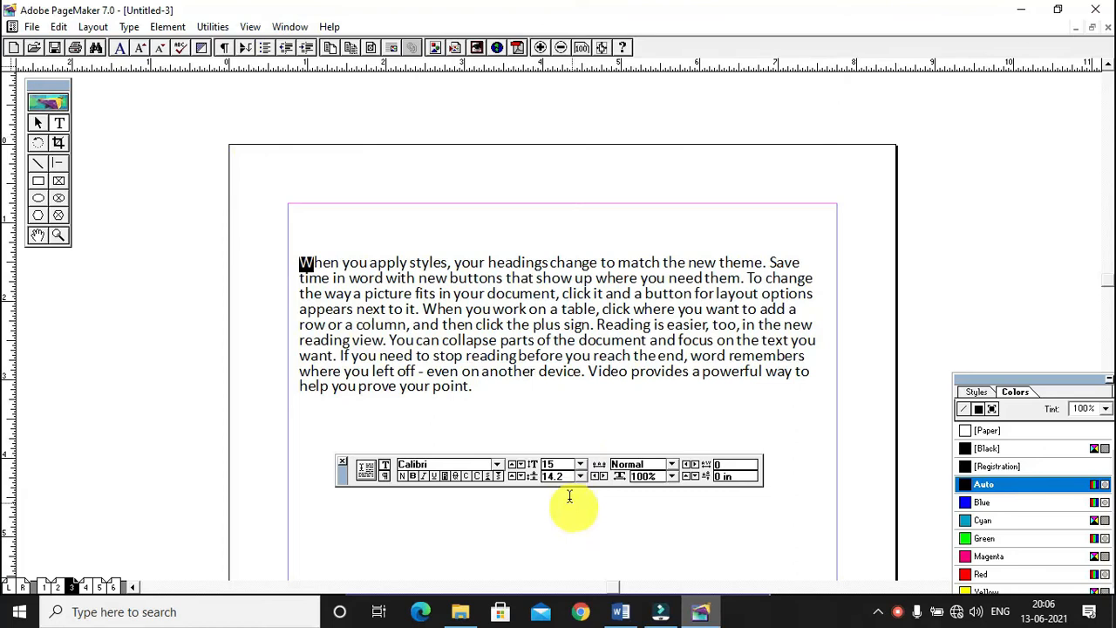
{"action": "left_click", "coordinate": [542, 464]}
{"action": "type", "text": "15"}
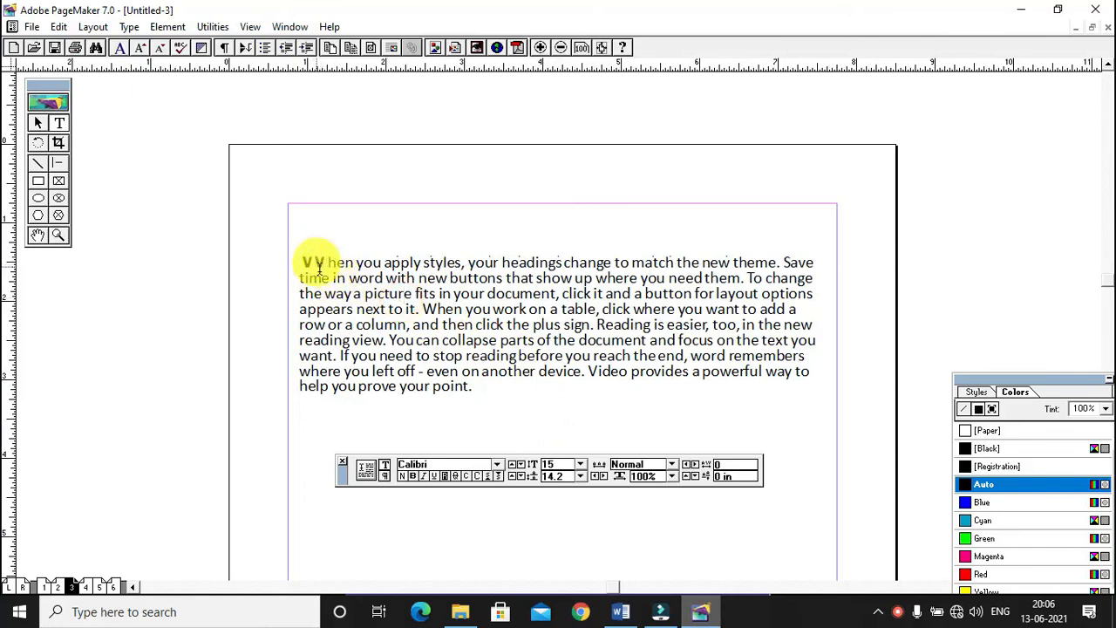
Select the whole paragraph and set its leading to 20.2 points
{"action": "left_click_drag", "start_coordinate": [303, 260], "coordinate": [484, 386]}
{"action": "left_click", "coordinate": [553, 476]}
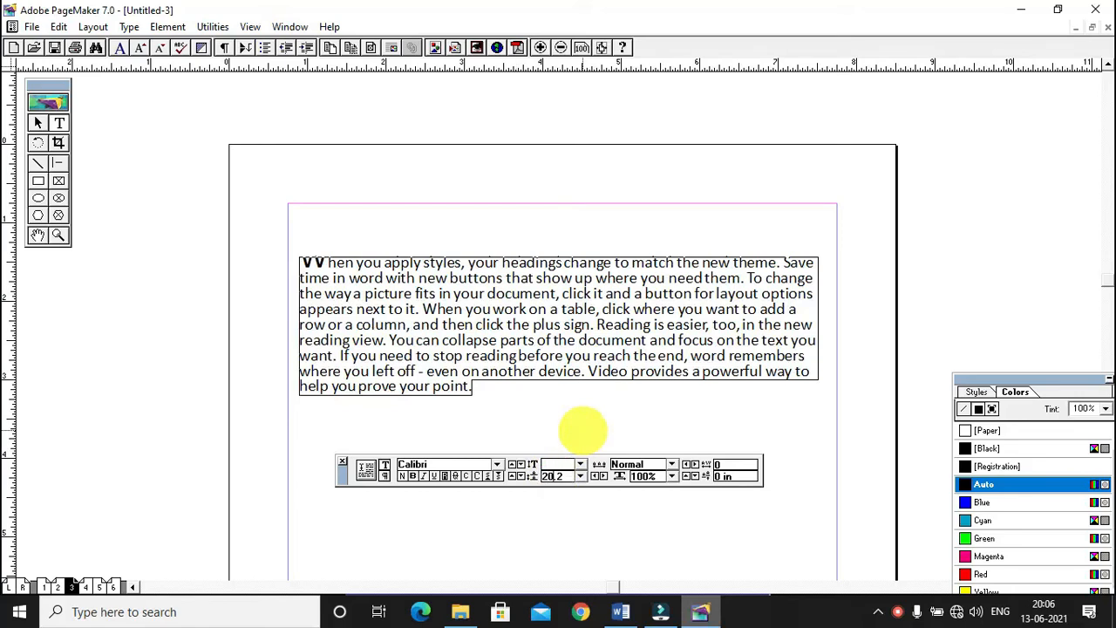
{"action": "type", "text": "20.2"}
{"action": "key", "text": "Return"}
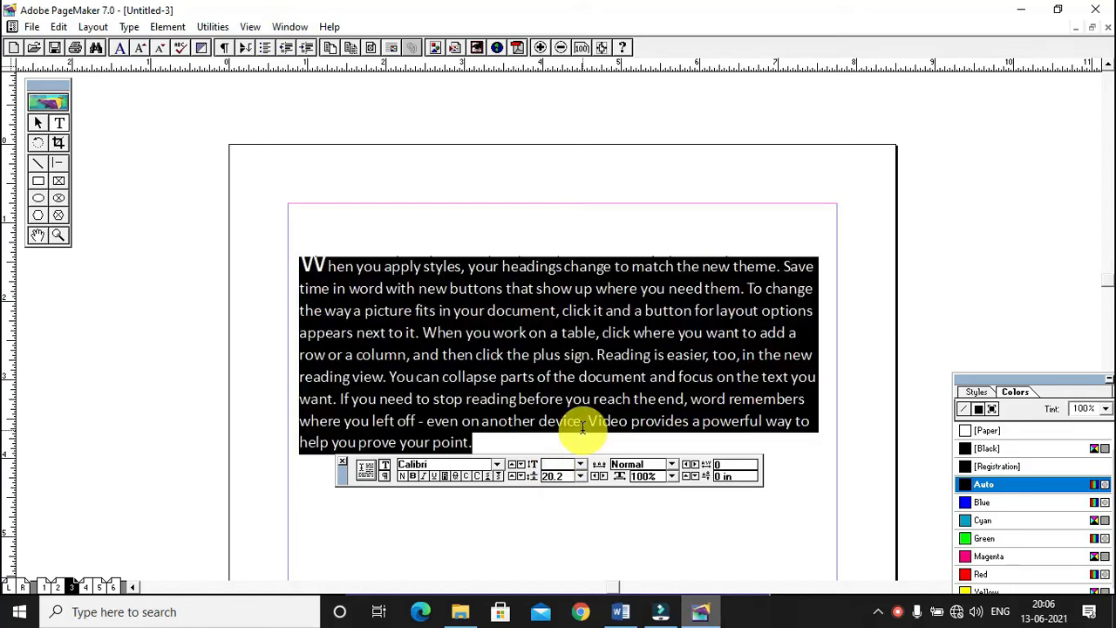
Return the enlarged first letter W to a font size of 15 points and deselect it
{"action": "left_click", "coordinate": [339, 278]}
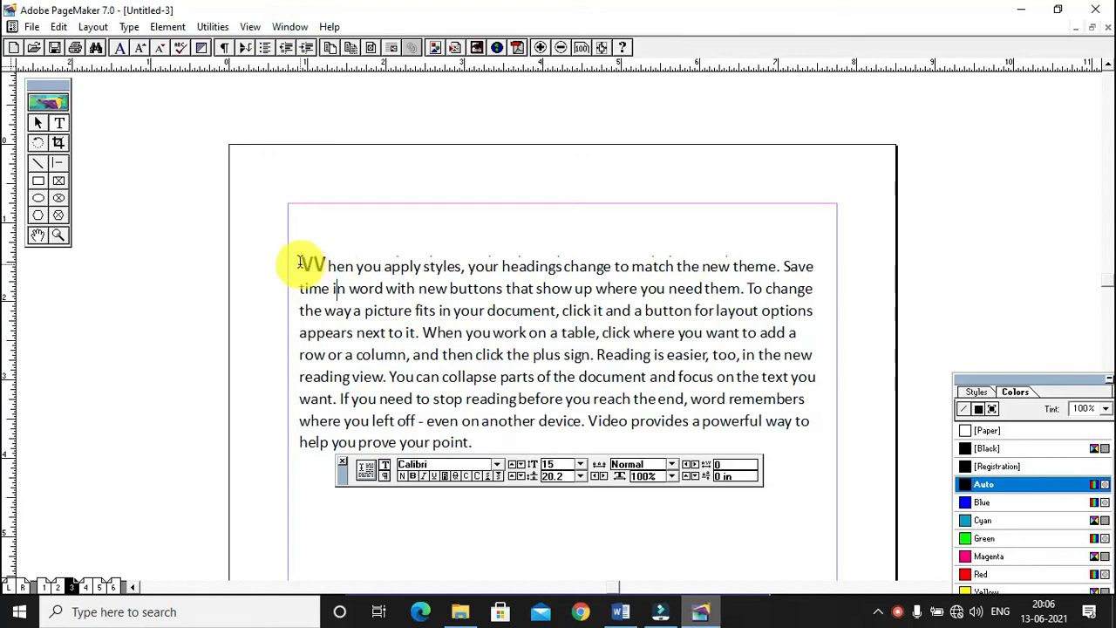
{"action": "left_click_drag", "start_coordinate": [299, 262], "coordinate": [326, 262]}
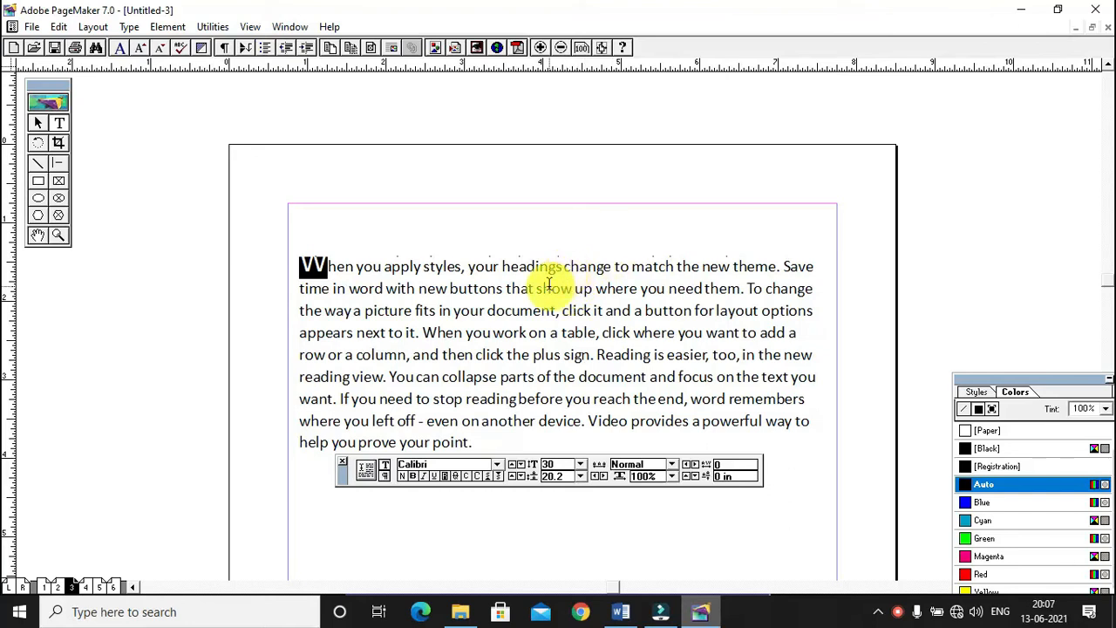
{"action": "left_click", "coordinate": [546, 466]}
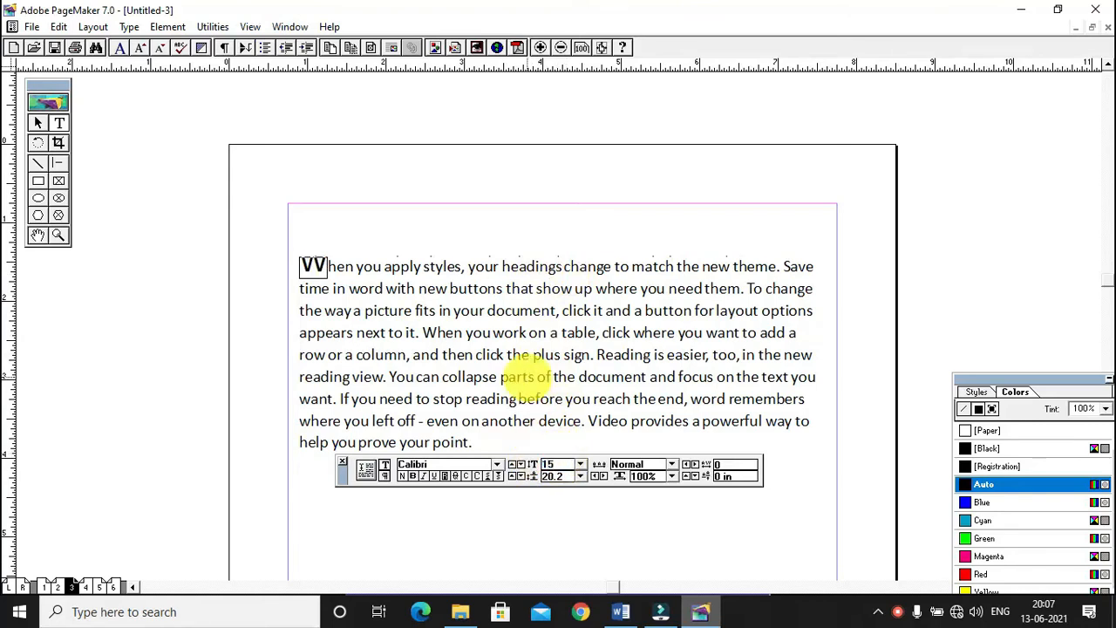
{"action": "type", "text": "15"}
{"action": "key", "text": "Return"}
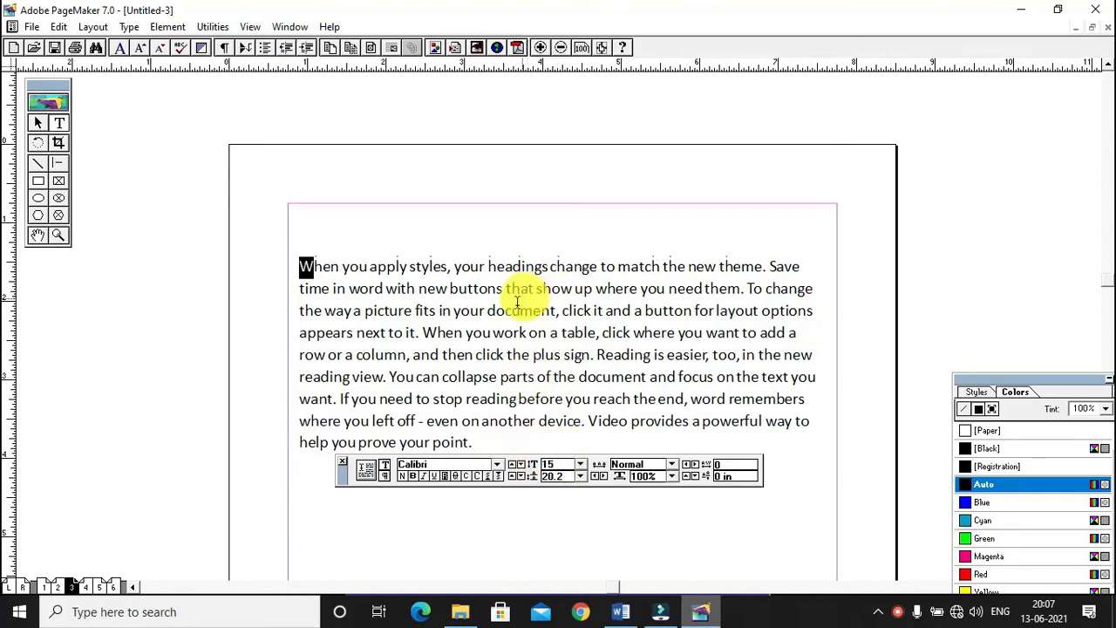
{"action": "left_click", "coordinate": [347, 268]}
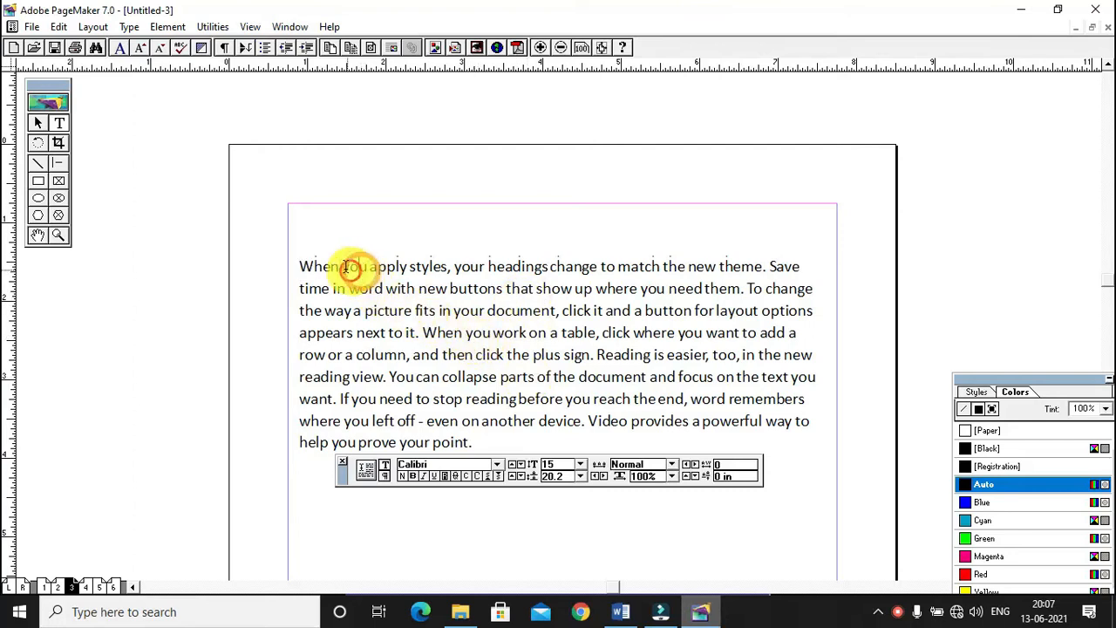
Apply a 3-line drop cap to the paragraph beginning "When you apply styles" with the Drop cap plug-in and close its dialog
{"action": "left_click_drag", "start_coordinate": [329, 266], "coordinate": [368, 289]}
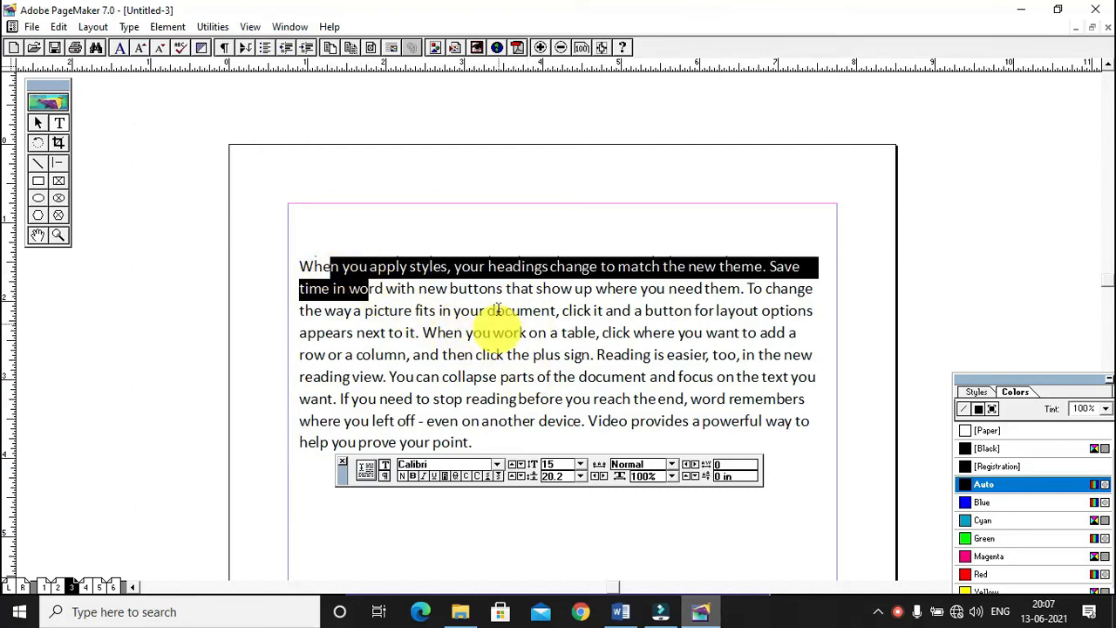
{"action": "left_click", "coordinate": [398, 312]}
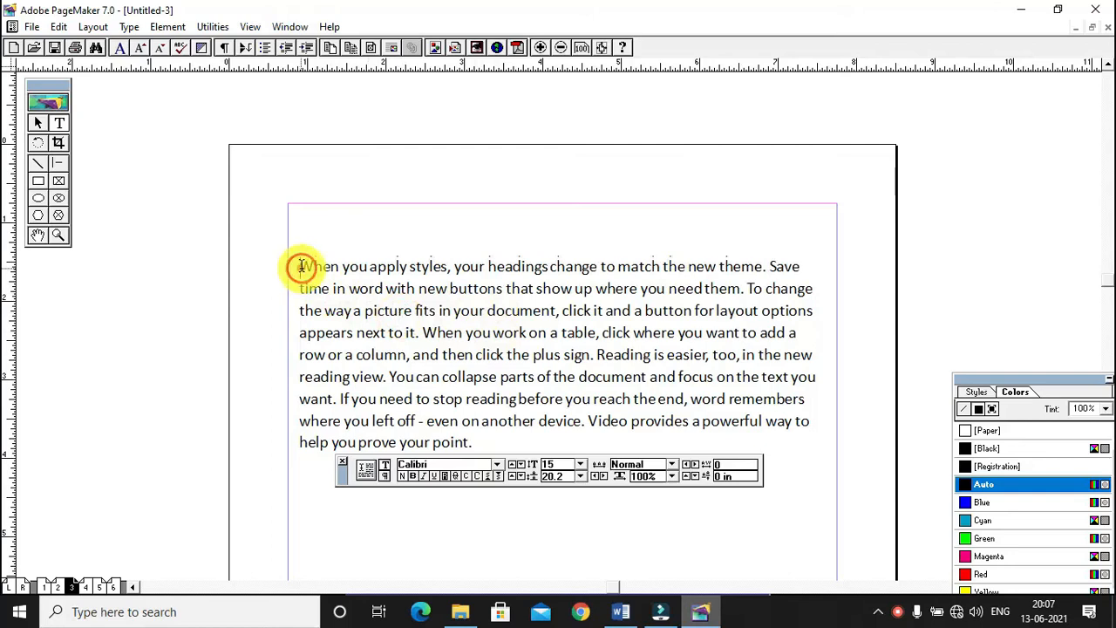
{"action": "left_click", "coordinate": [452, 266]}
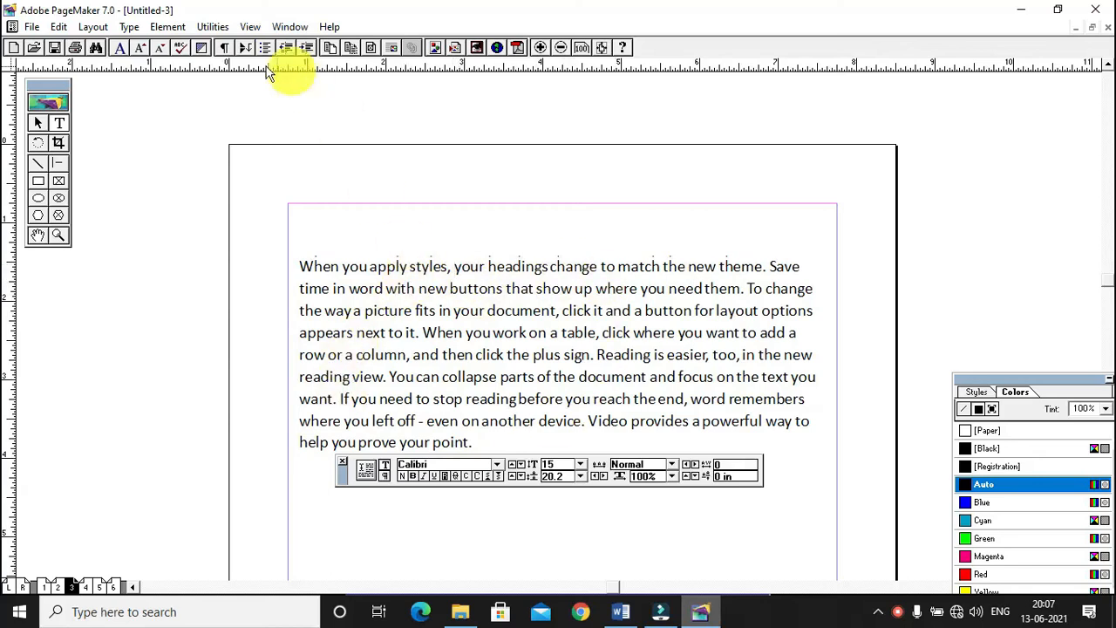
{"action": "left_click", "coordinate": [206, 28]}
{"action": "mouse_move", "coordinate": [241, 45]}
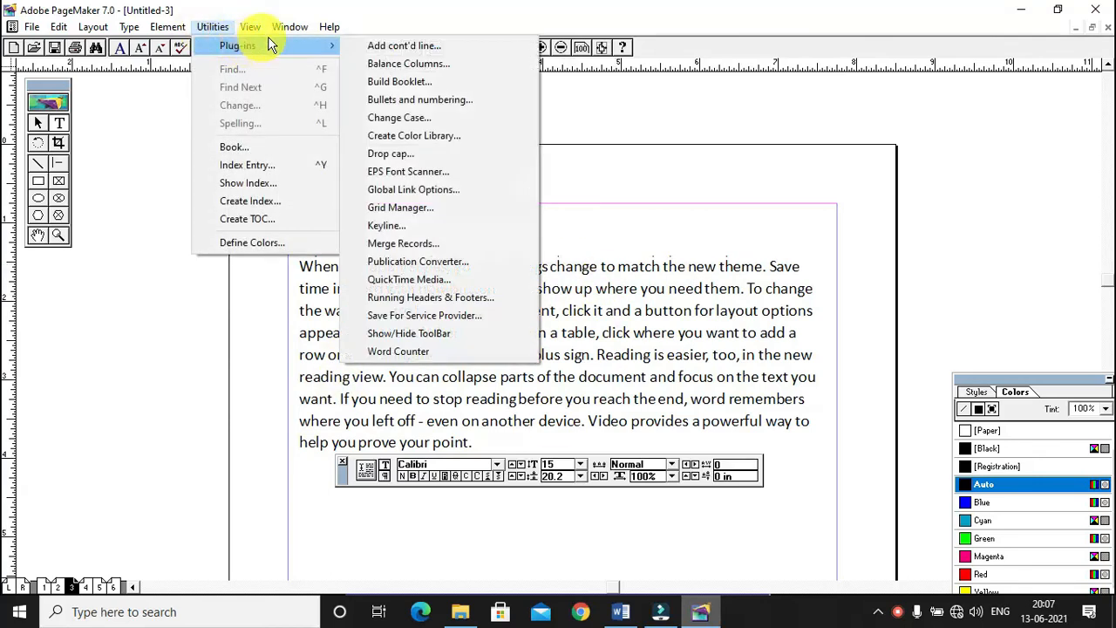
{"action": "left_click", "coordinate": [408, 153]}
{"action": "left_click_drag", "start_coordinate": [445, 234], "coordinate": [649, 195]}
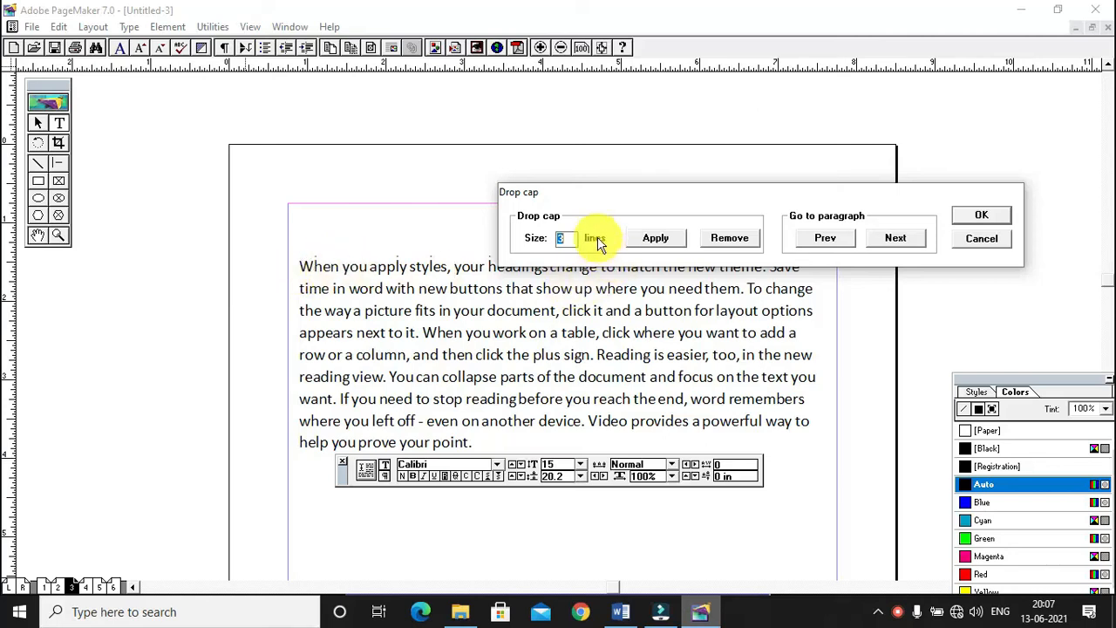
{"action": "left_click", "coordinate": [659, 238]}
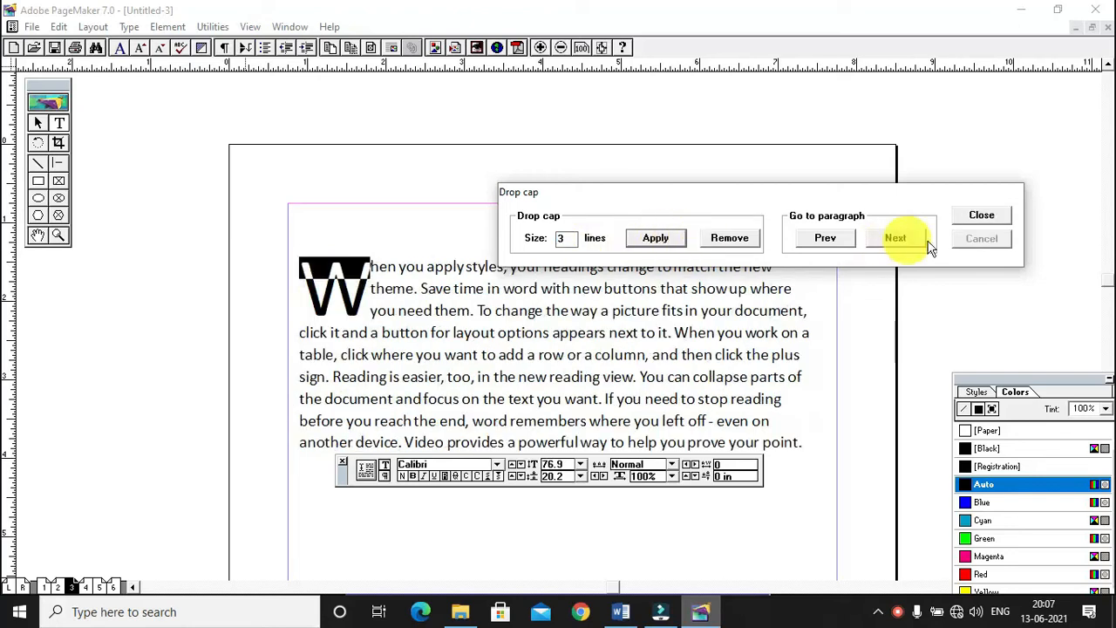
{"action": "left_click", "coordinate": [984, 215]}
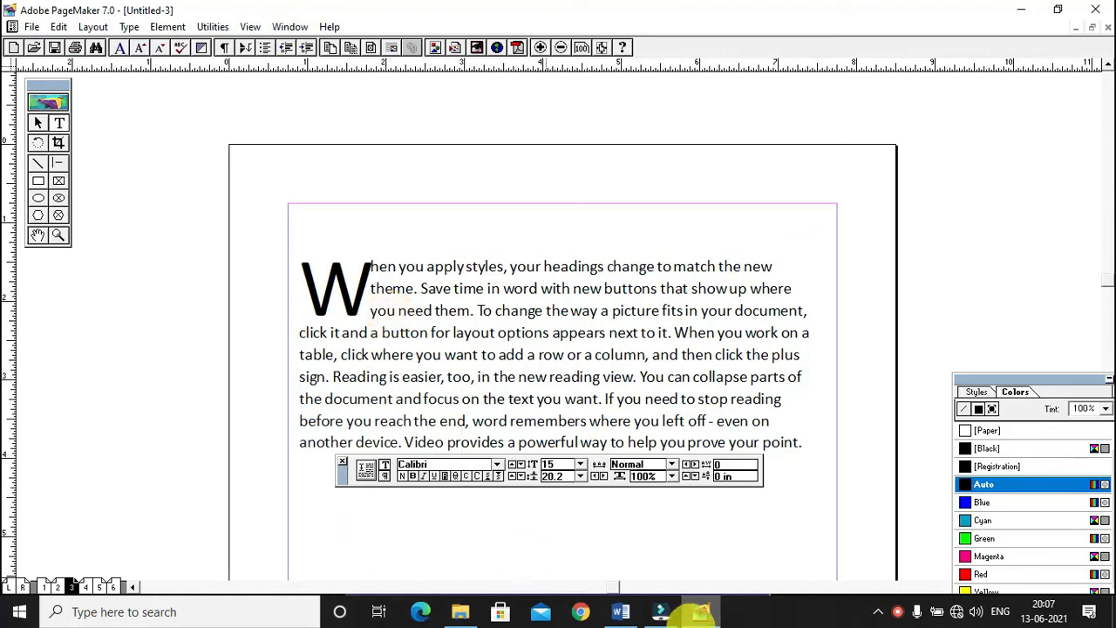
Copy the paragraph beginning "Save time in Word" from the Word document and paste it below the drop-cap paragraph in PageMaker
{"action": "left_click", "coordinate": [619, 611]}
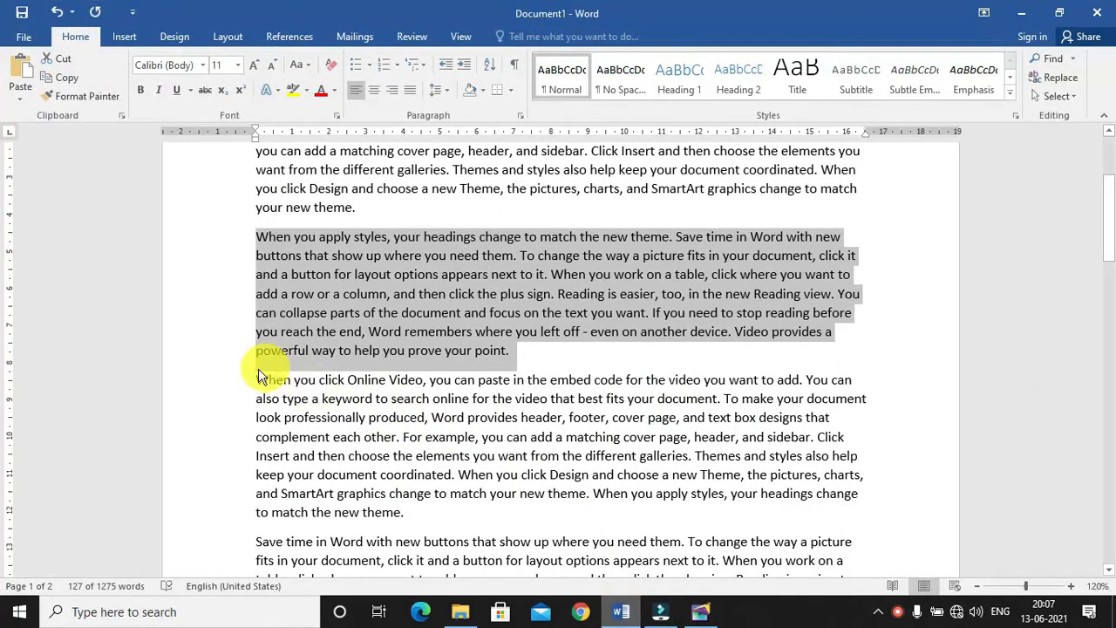
{"action": "left_click_drag", "start_coordinate": [256, 380], "coordinate": [428, 512]}
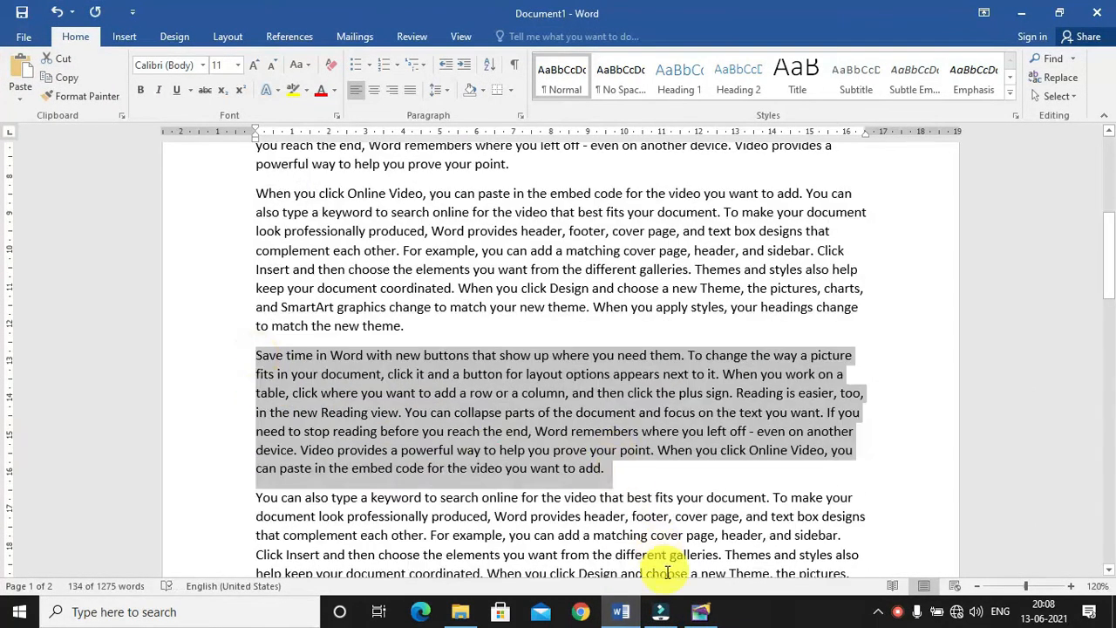
{"action": "left_click", "coordinate": [702, 612]}
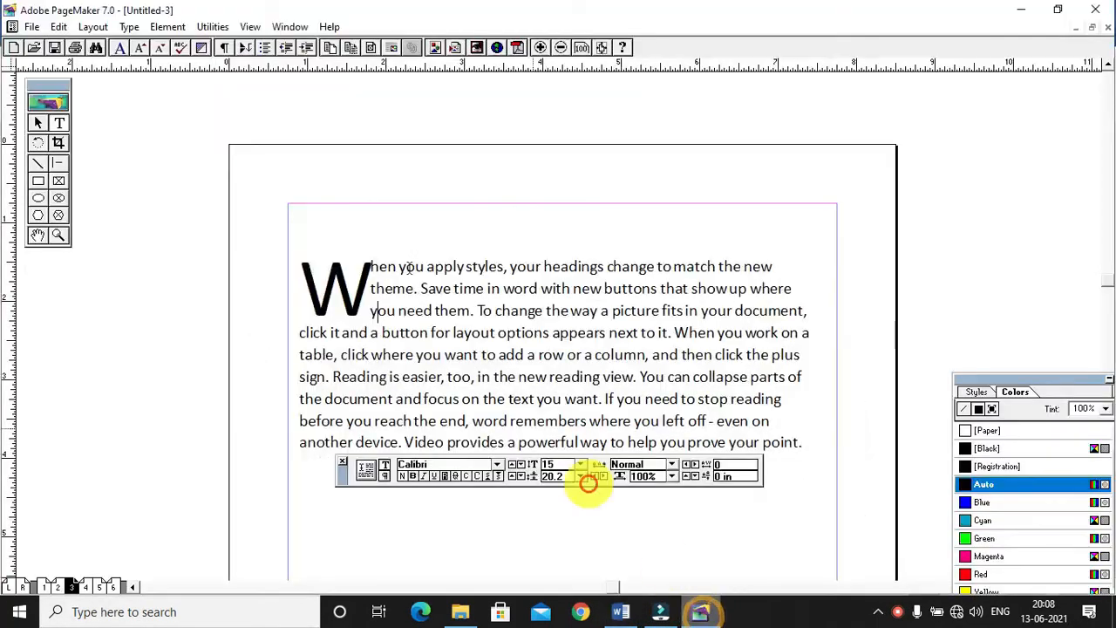
{"action": "left_click", "coordinate": [301, 529]}
{"action": "type", "text": "Save time in Word with new buttons that show up where you need them. To change the way a picture fits in your document, click it and a button for layout options appears next to it. When you work on a table, click where you want to add a row or a column, and then click the plus sign. Reading is easier, too, in the new Reading view. You can collapse parts of the document and focus on the text you want. If you need to stop reading before you reach the end, Word remembers where you left off - even on another device. Video provides a powerful way to help you prove your point. When you click Online Video, you can paste in the embed code for the video you want to add."}
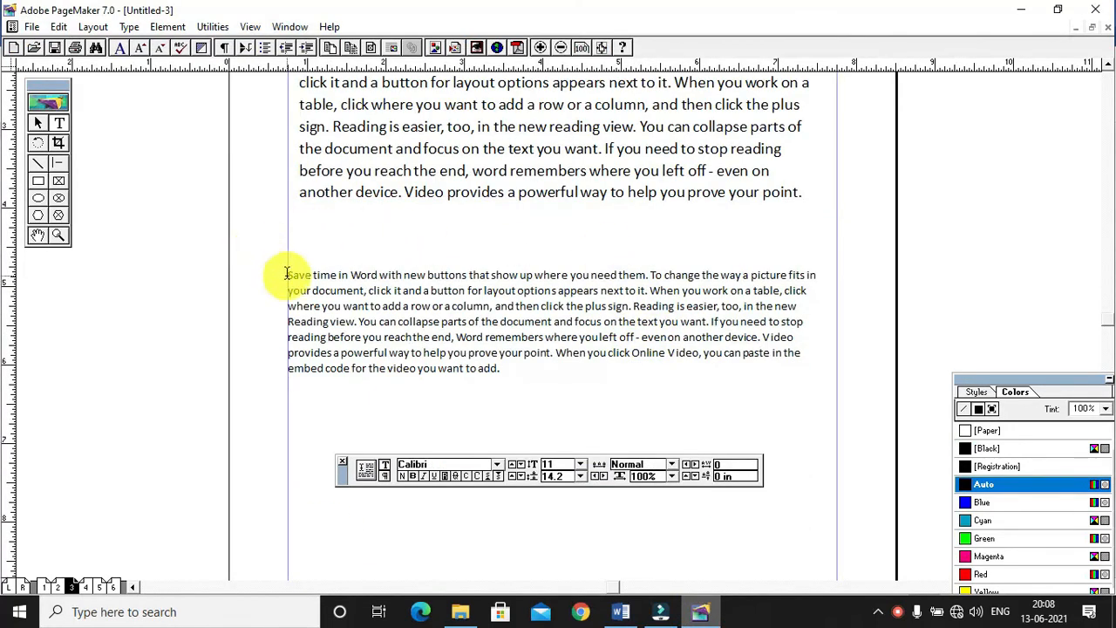
Apply a drop cap of 4 lines to the pasted "Save time in Word" paragraph and close the Drop cap dialog
{"action": "left_click_drag", "start_coordinate": [288, 275], "coordinate": [361, 316]}
{"action": "left_click", "coordinate": [409, 331]}
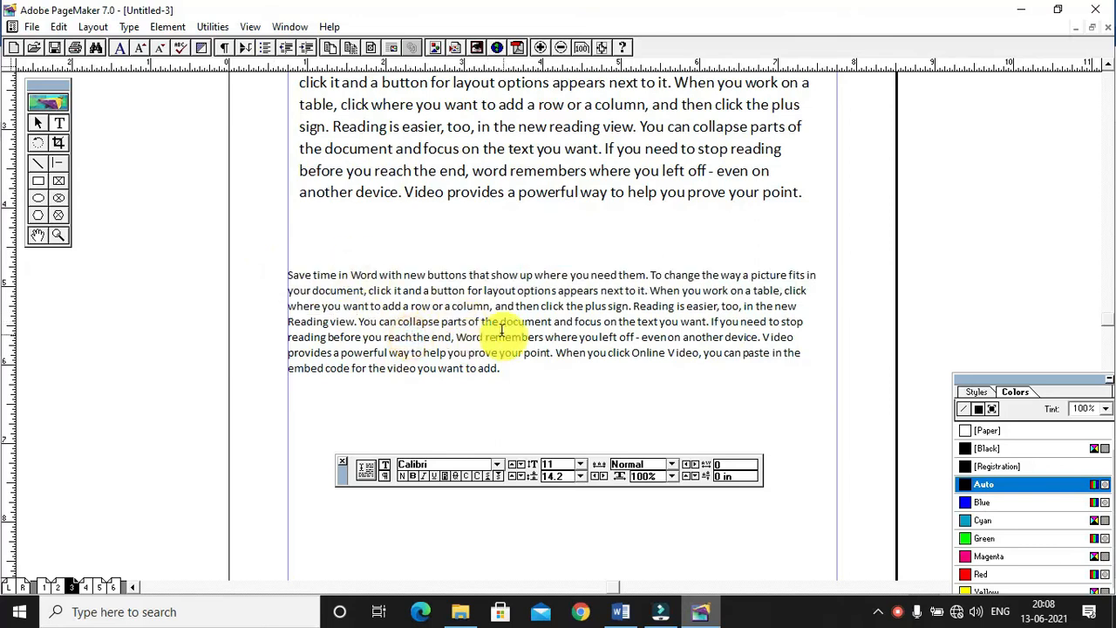
{"action": "left_click", "coordinate": [227, 26]}
{"action": "mouse_move", "coordinate": [326, 48]}
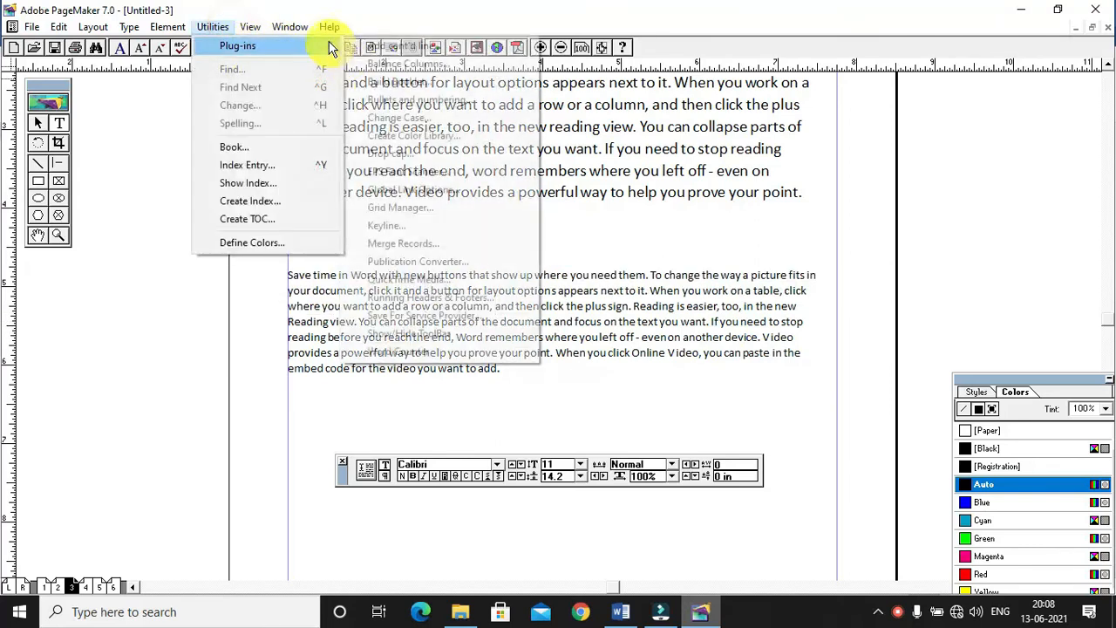
{"action": "left_click", "coordinate": [417, 162]}
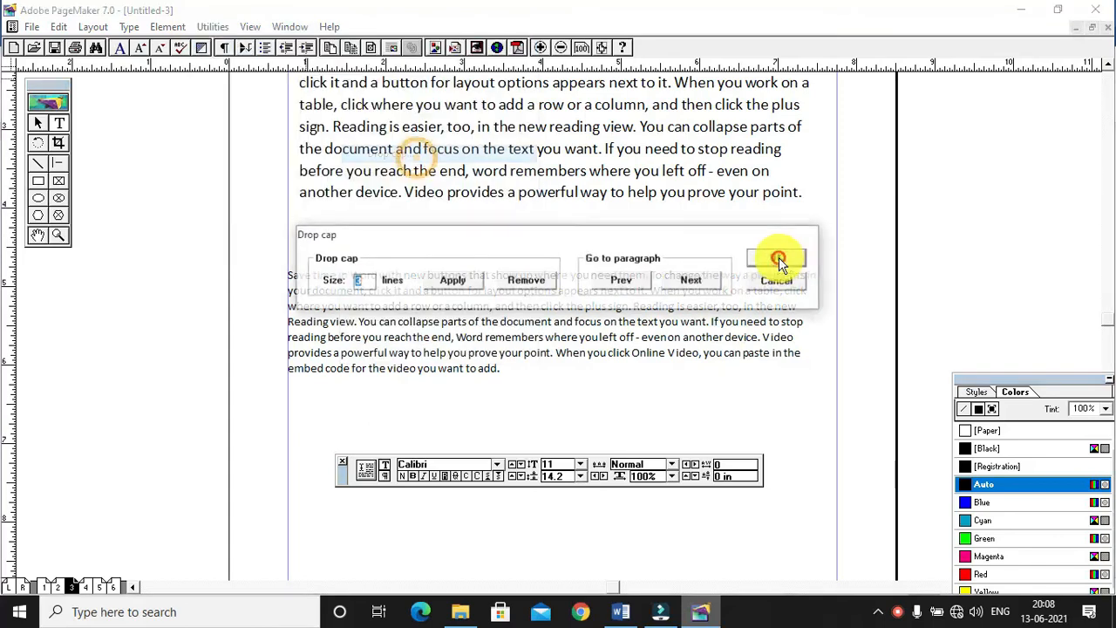
{"action": "left_click_drag", "start_coordinate": [370, 286], "coordinate": [352, 275]}
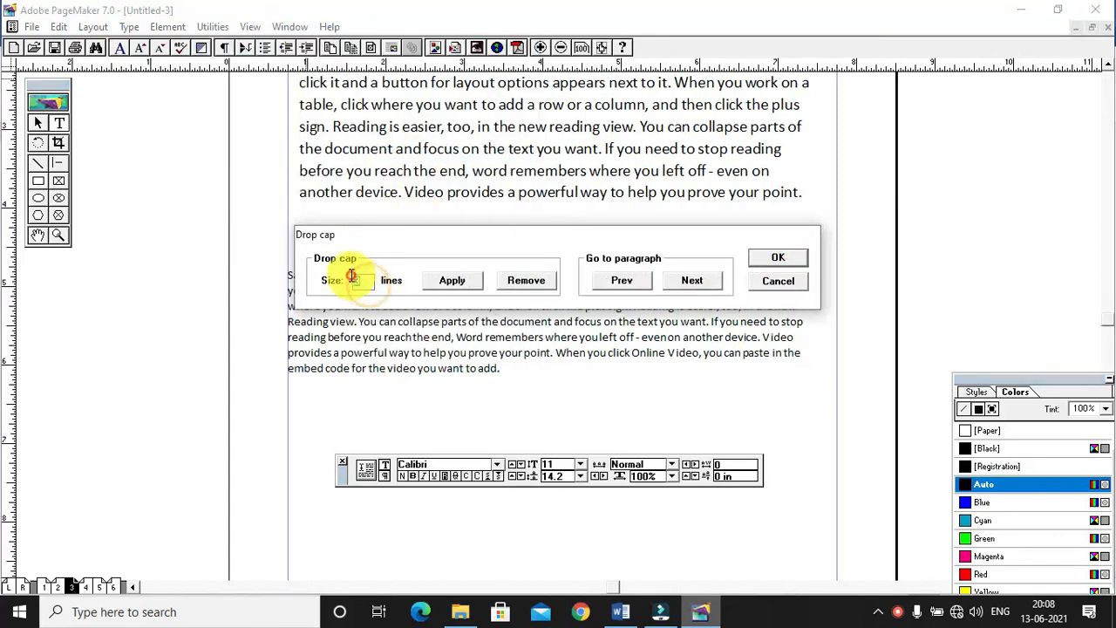
{"action": "type", "text": "4"}
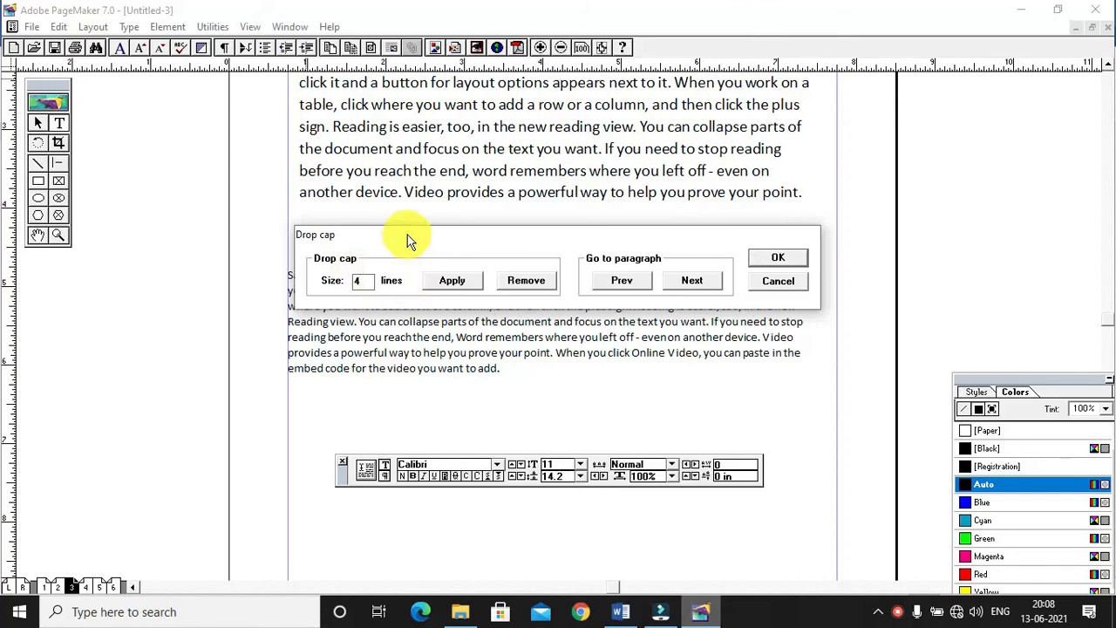
{"action": "left_click_drag", "start_coordinate": [406, 236], "coordinate": [511, 259]}
{"action": "left_click", "coordinate": [557, 302]}
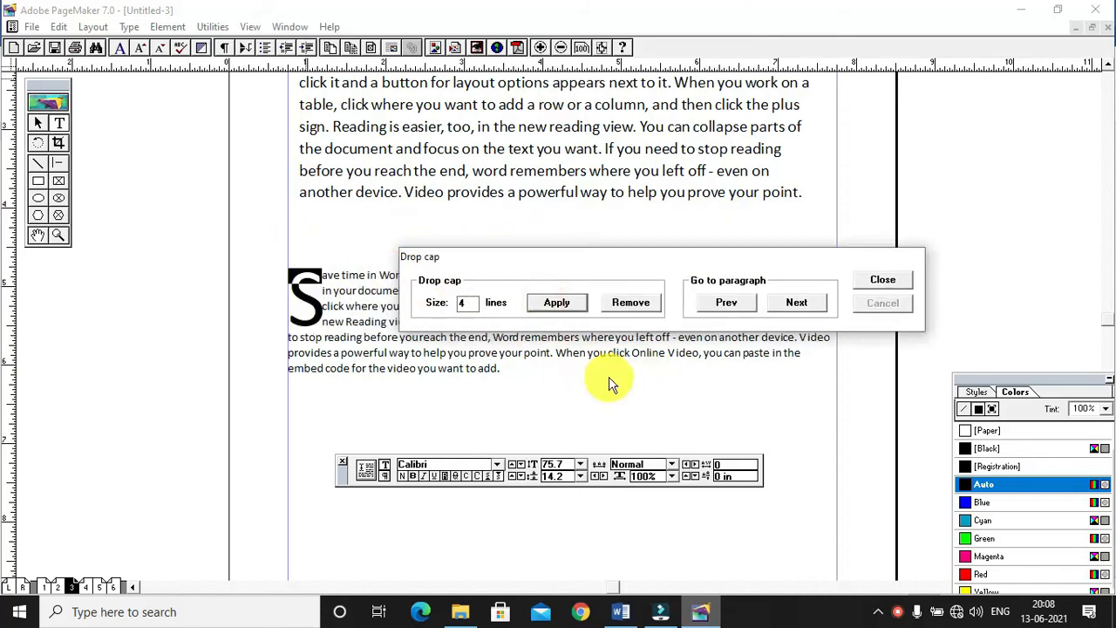
{"action": "left_click", "coordinate": [879, 279]}
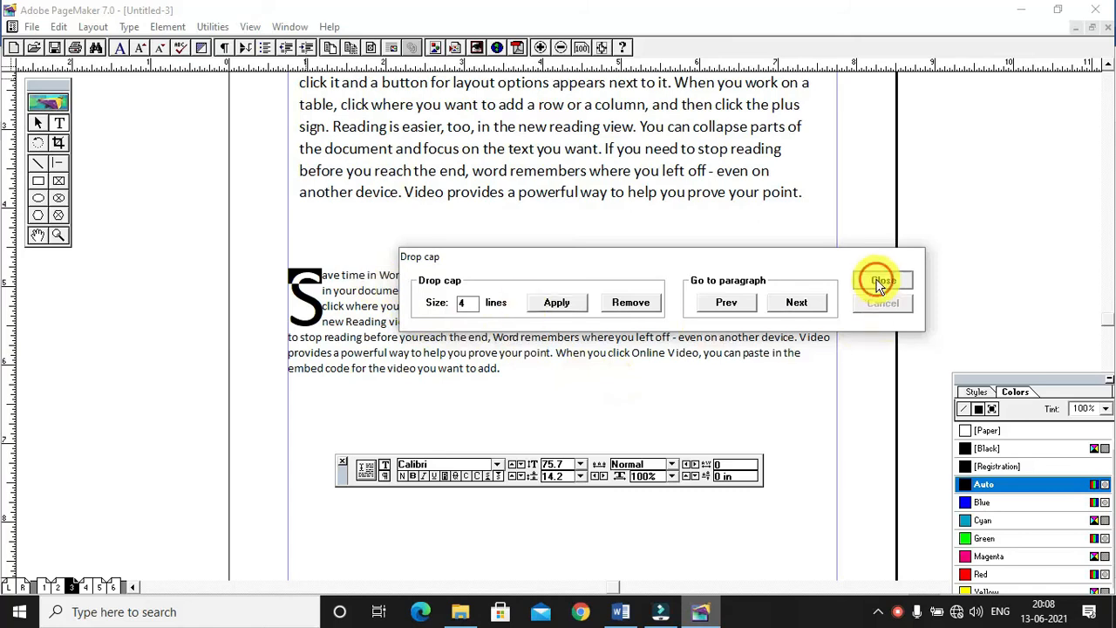
Reopen the Drop cap plug-in for the "Save time in Word" paragraph and remove its drop cap
{"action": "left_click", "coordinate": [355, 271]}
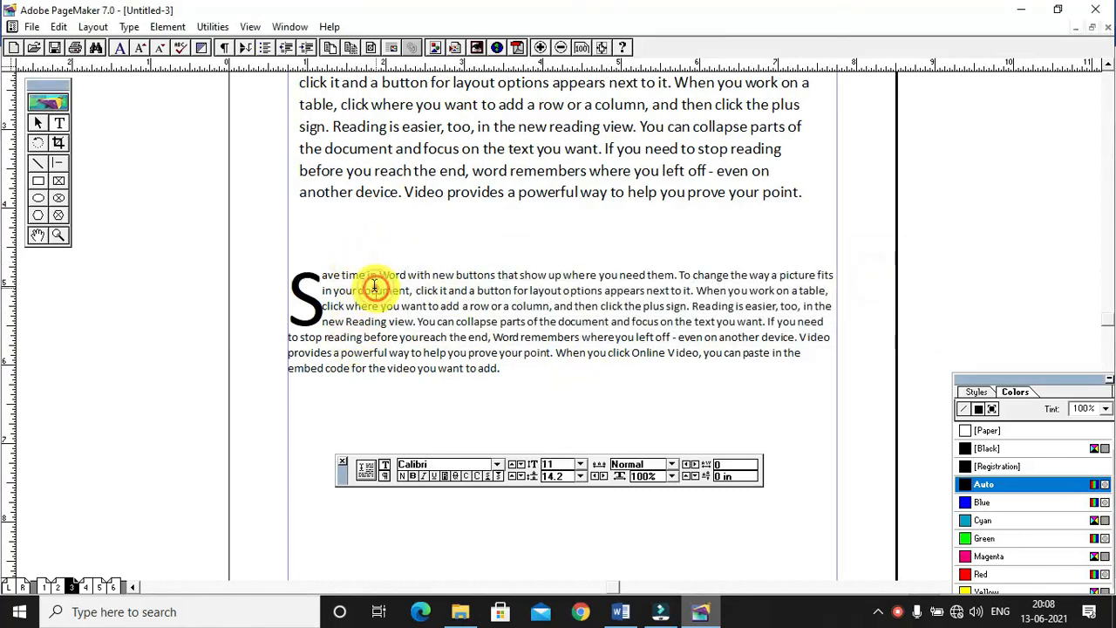
{"action": "left_click", "coordinate": [214, 26]}
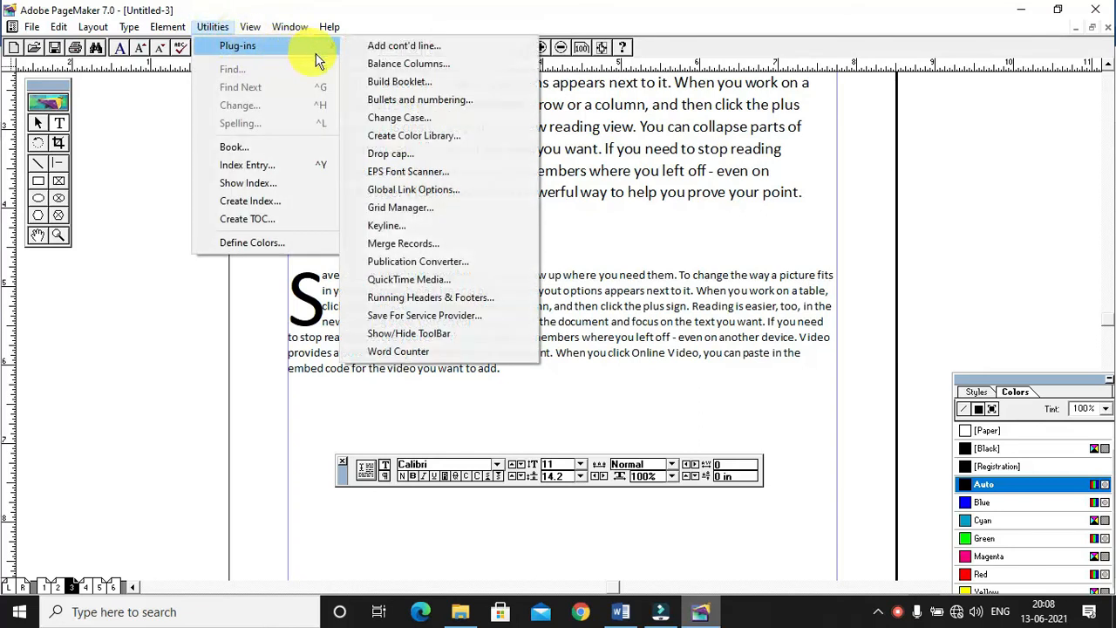
{"action": "mouse_move", "coordinate": [338, 54]}
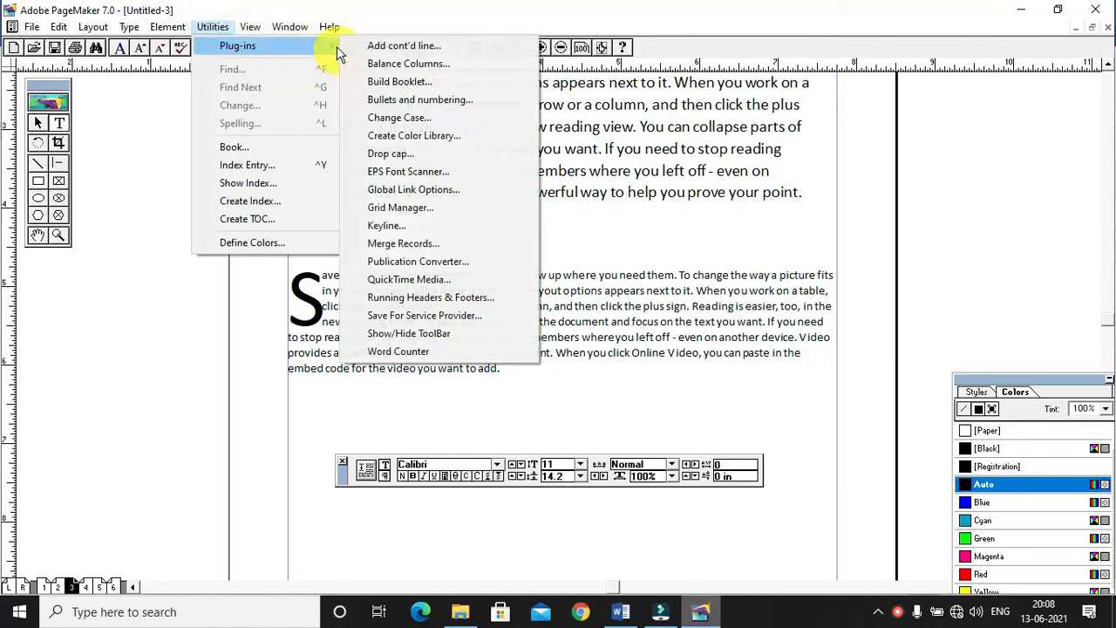
{"action": "left_click", "coordinate": [393, 152]}
{"action": "left_click", "coordinate": [785, 262]}
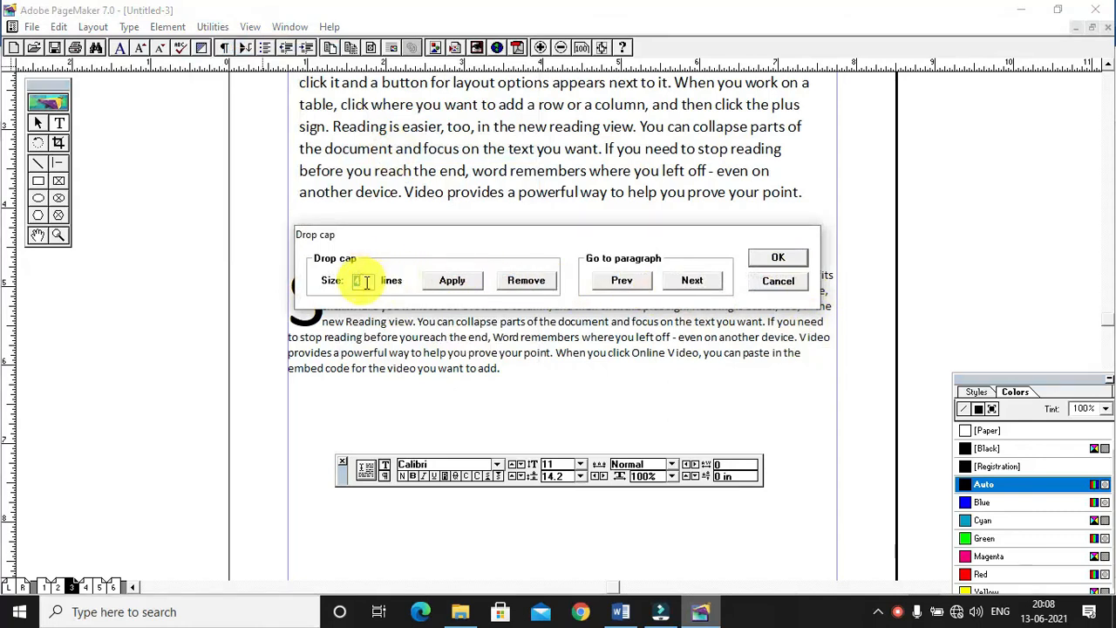
{"action": "left_click", "coordinate": [528, 280]}
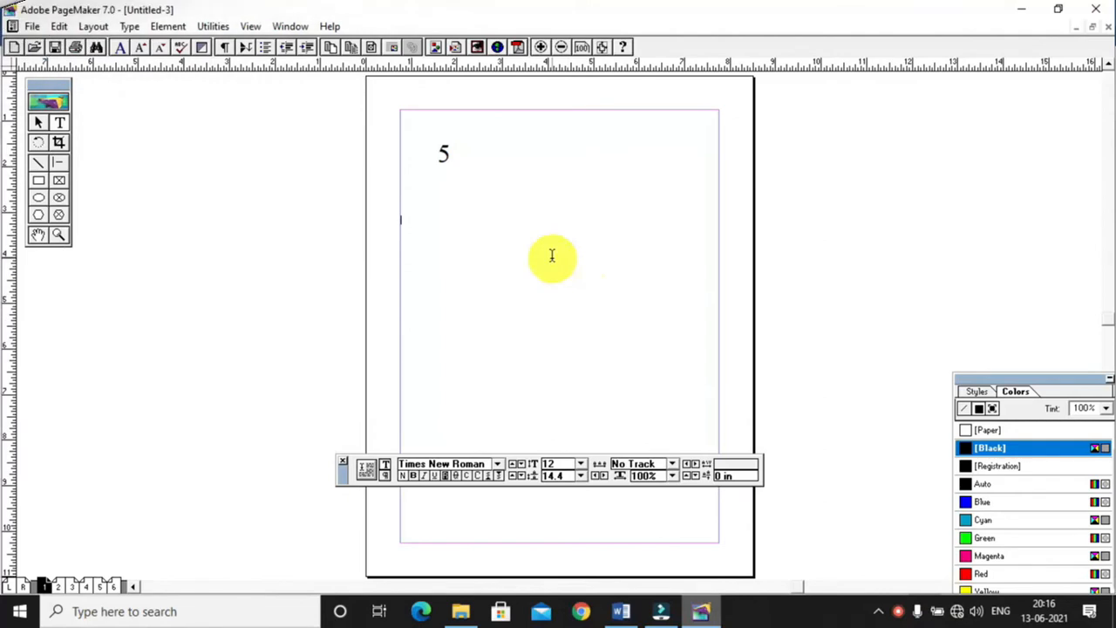
Open the Grid Manager plug-in and define a grid of 2 columns for right-hand pages
{"action": "left_click", "coordinate": [213, 26]}
{"action": "mouse_move", "coordinate": [225, 45]}
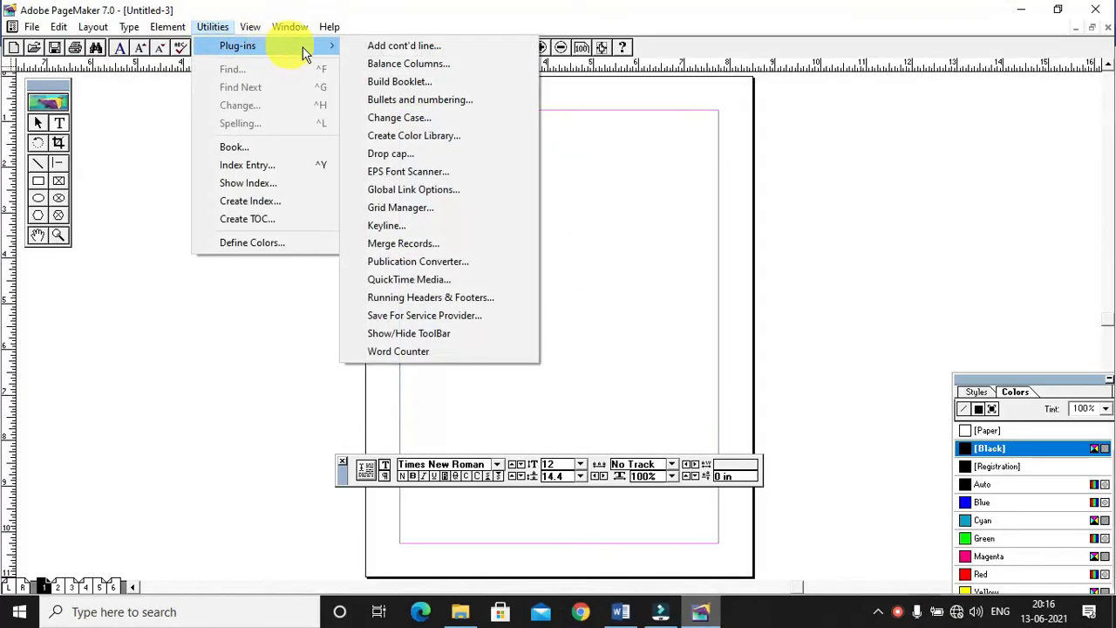
{"action": "left_click", "coordinate": [435, 220]}
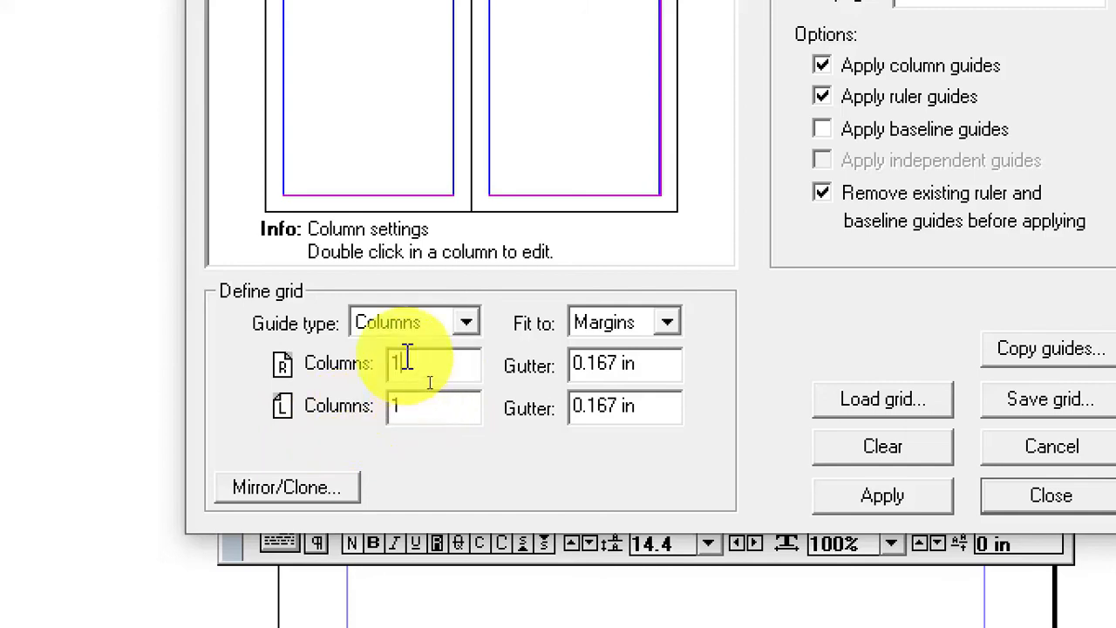
{"action": "left_click_drag", "start_coordinate": [403, 361], "coordinate": [381, 353]}
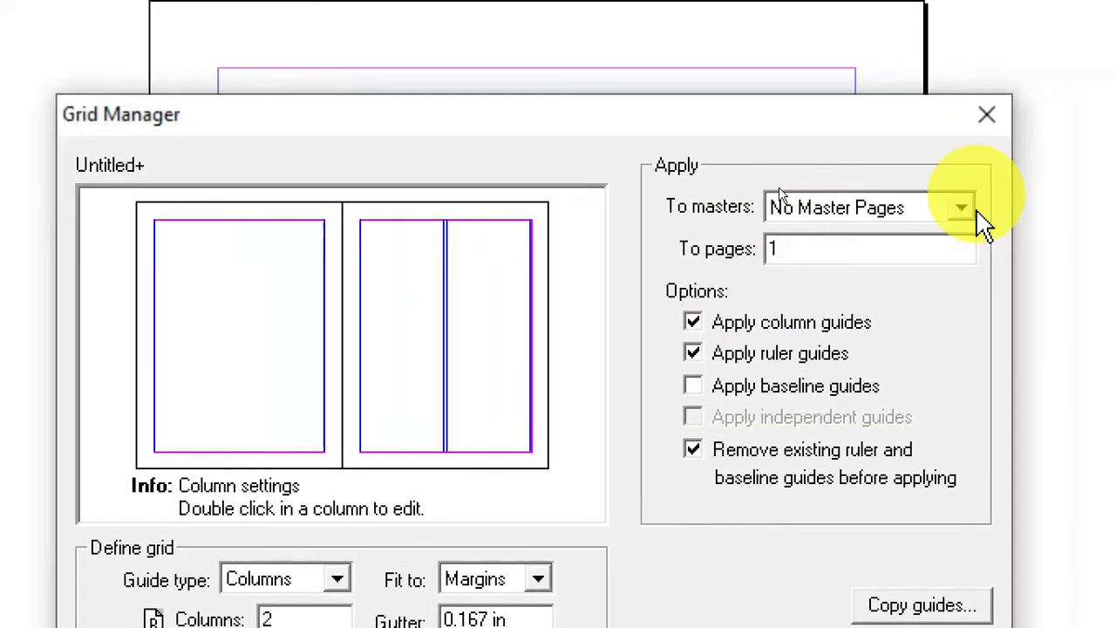
Apply the column grid to pages 1-6 and close Grid Manager
{"action": "left_click", "coordinate": [922, 242]}
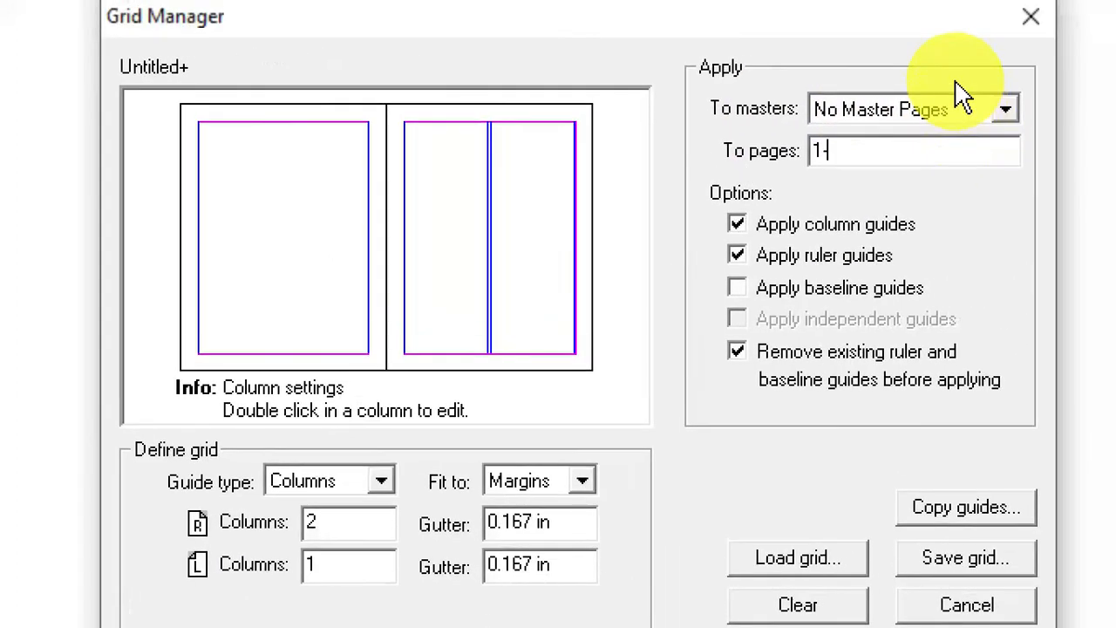
{"action": "type", "text": "6"}
{"action": "left_click", "coordinate": [823, 373]}
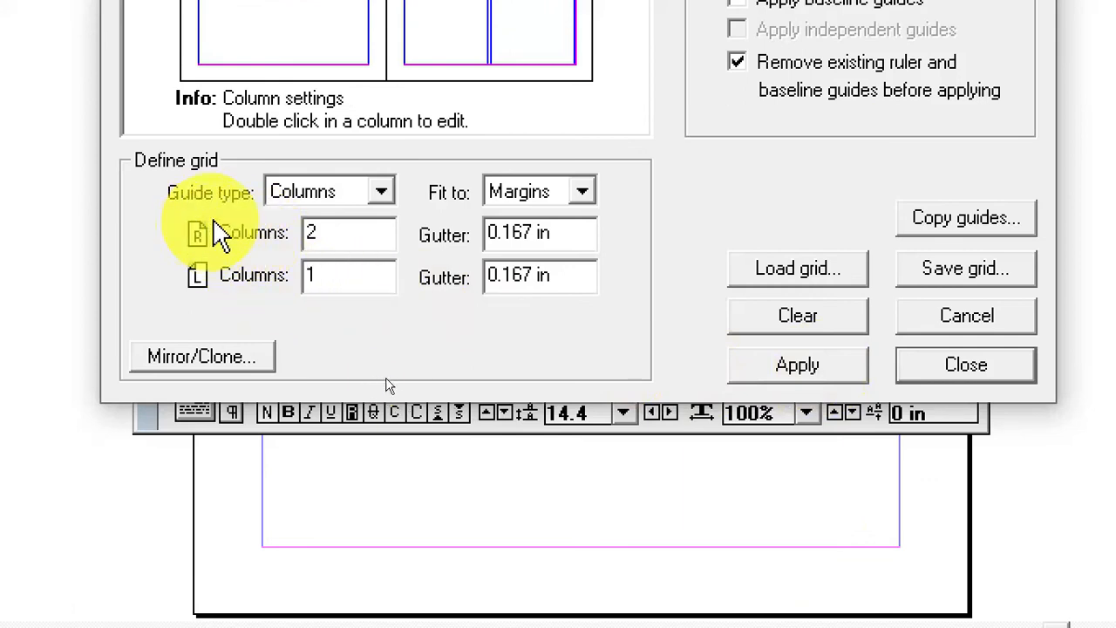
{"action": "left_click", "coordinate": [830, 365]}
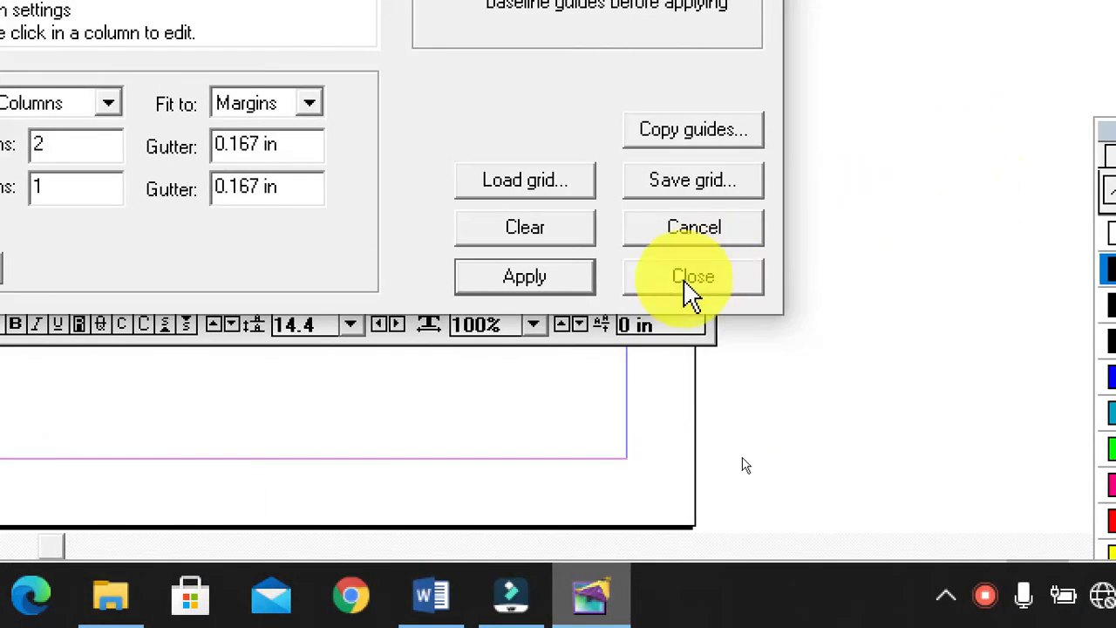
{"action": "left_click", "coordinate": [676, 290]}
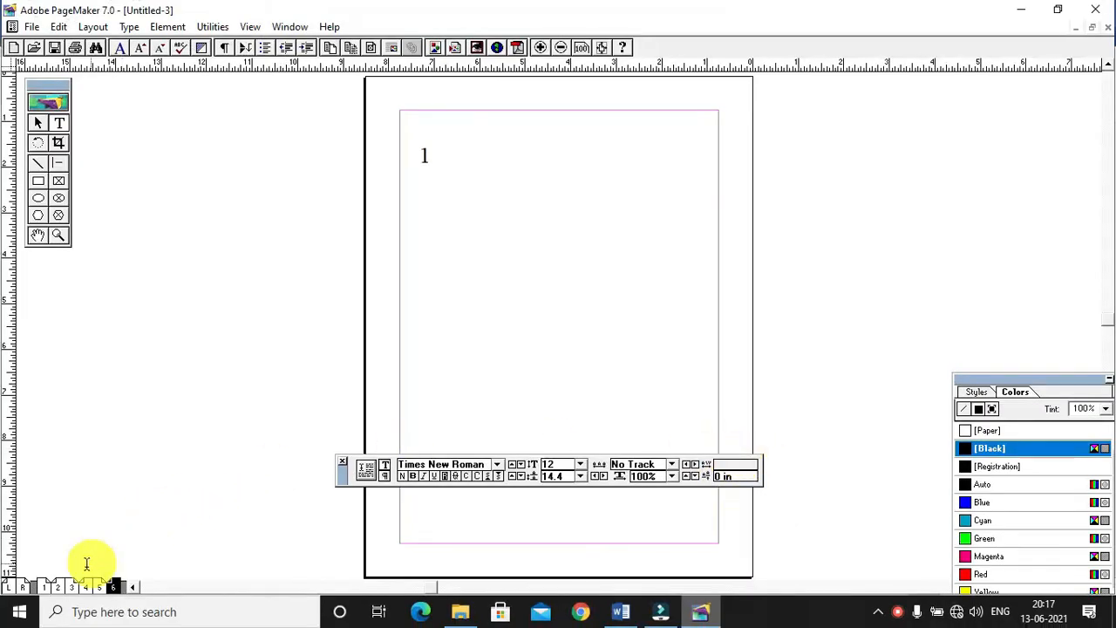
Examine the column guides on pages 1 through 6
{"action": "left_click", "coordinate": [45, 586]}
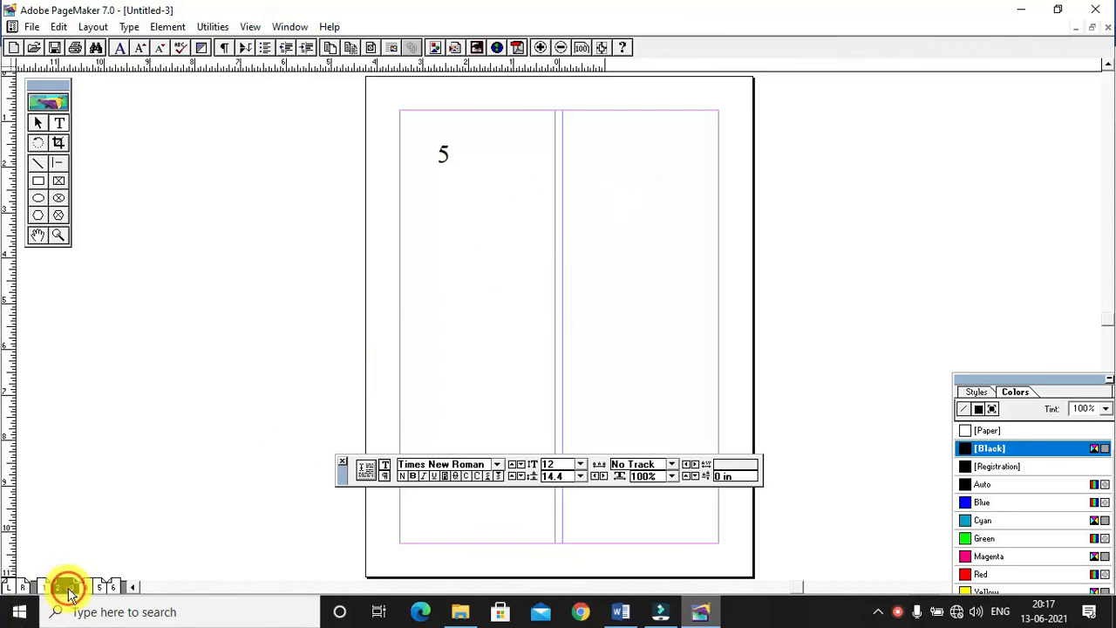
{"action": "left_click", "coordinate": [70, 589]}
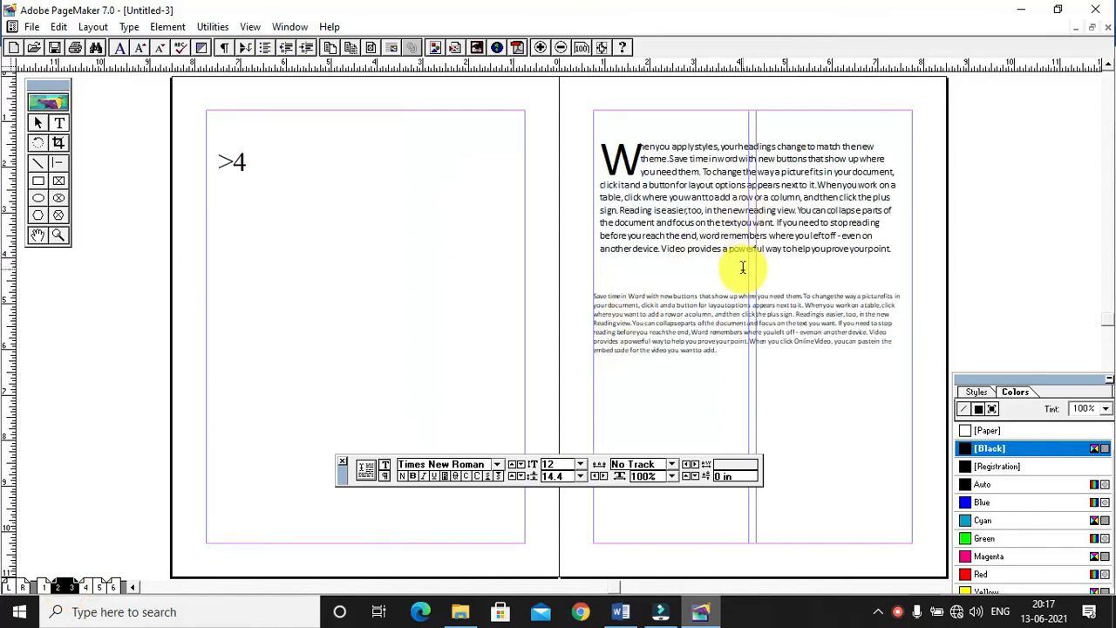
{"action": "left_click", "coordinate": [99, 588]}
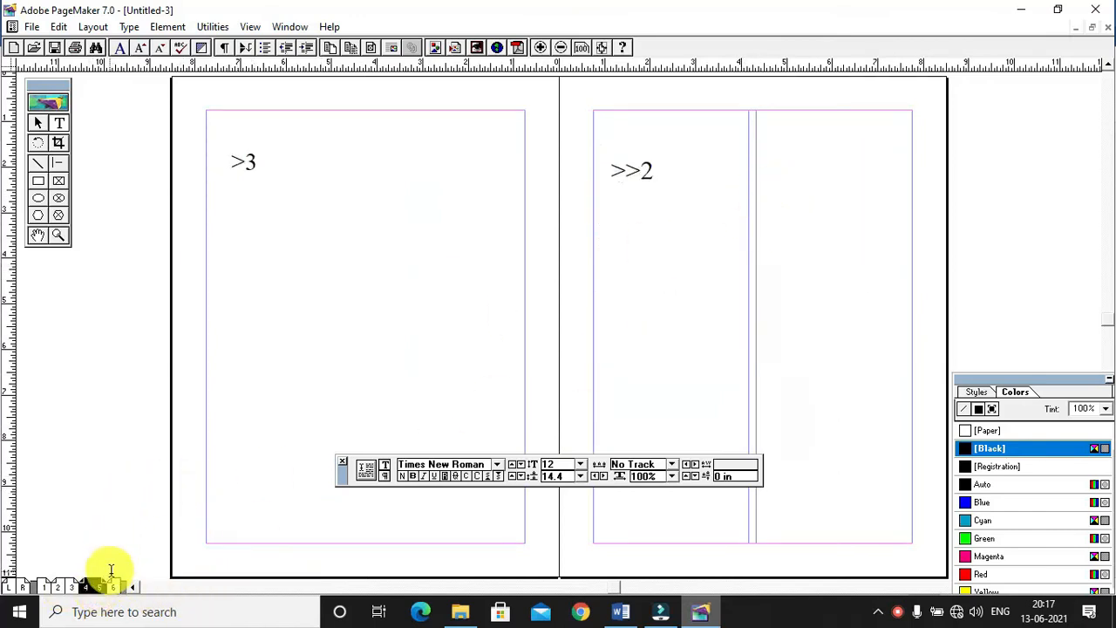
{"action": "left_click", "coordinate": [117, 588]}
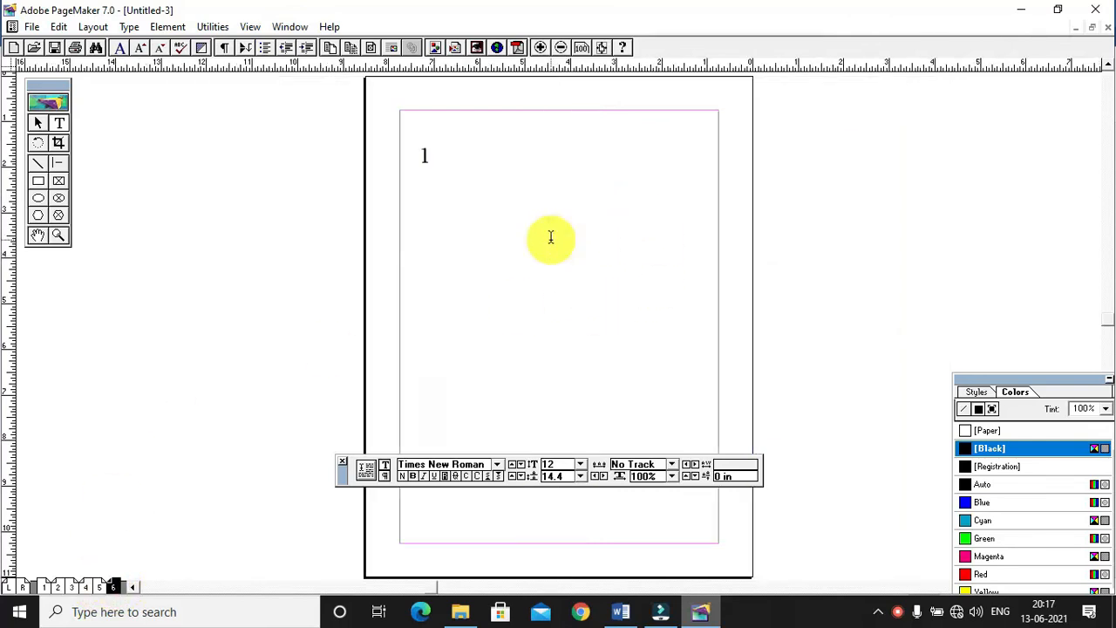
Check the Column Guides settings for page 6 and dismiss them without changes
{"action": "left_click", "coordinate": [212, 26]}
{"action": "mouse_move", "coordinate": [249, 45]}
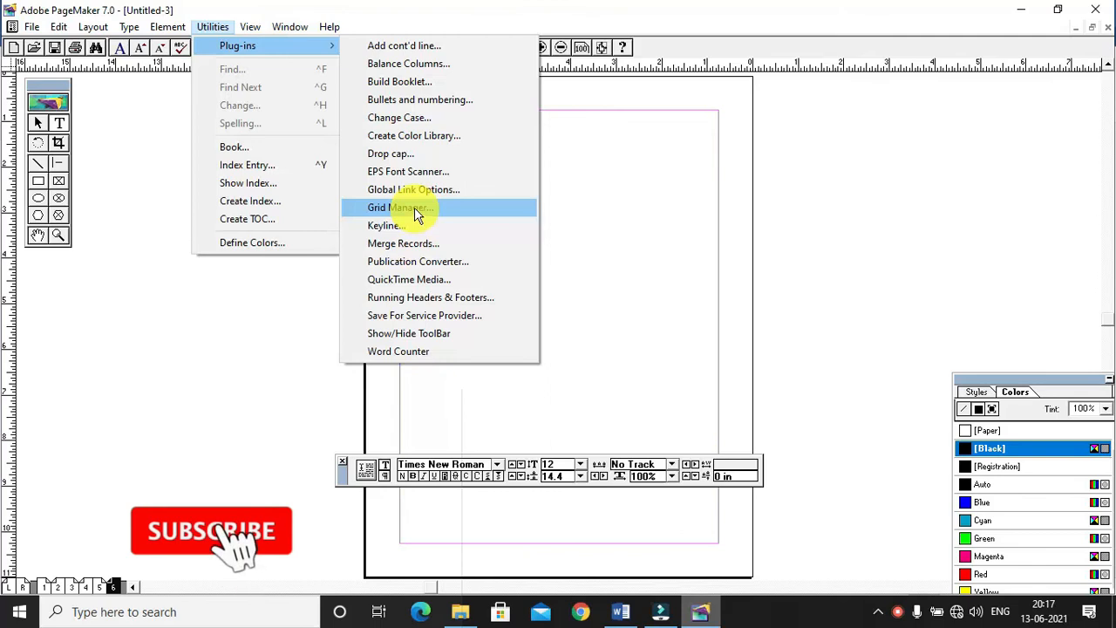
{"action": "left_click", "coordinate": [125, 165]}
{"action": "left_click", "coordinate": [103, 27]}
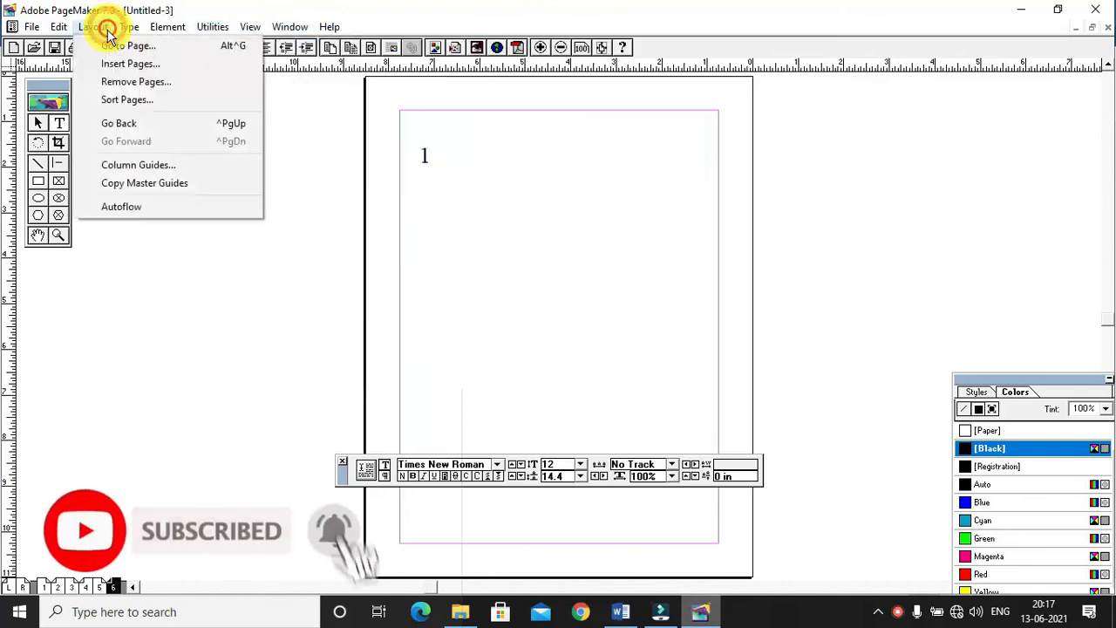
{"action": "left_click", "coordinate": [125, 164]}
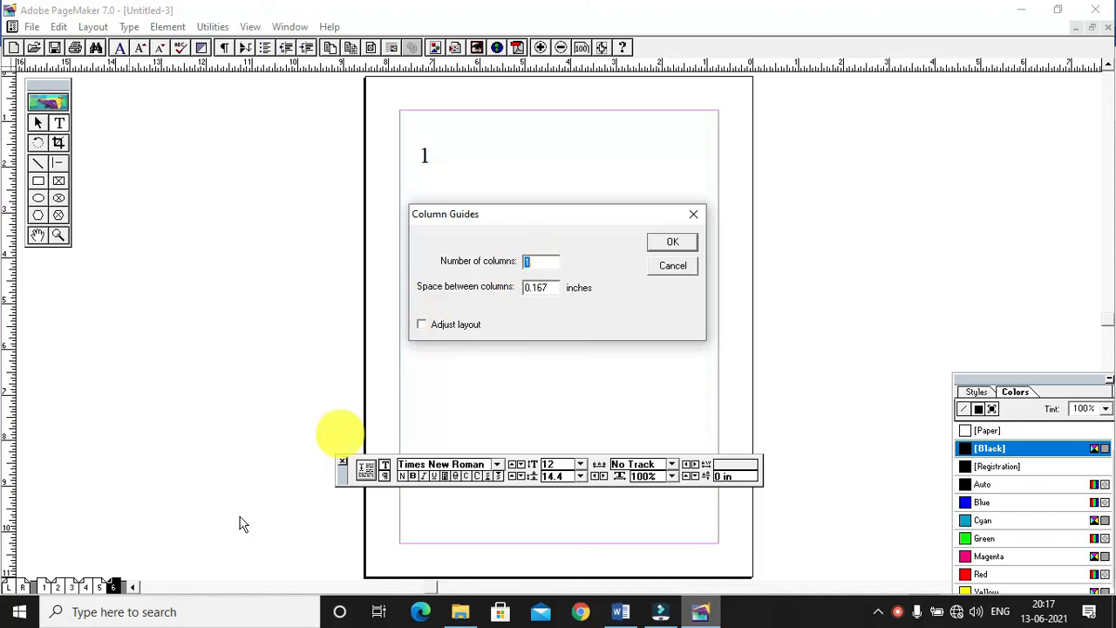
{"action": "left_click", "coordinate": [670, 265]}
On the spread of pages 4 and 5, set the right page's column guides to 1 column
{"action": "left_click", "coordinate": [93, 591]}
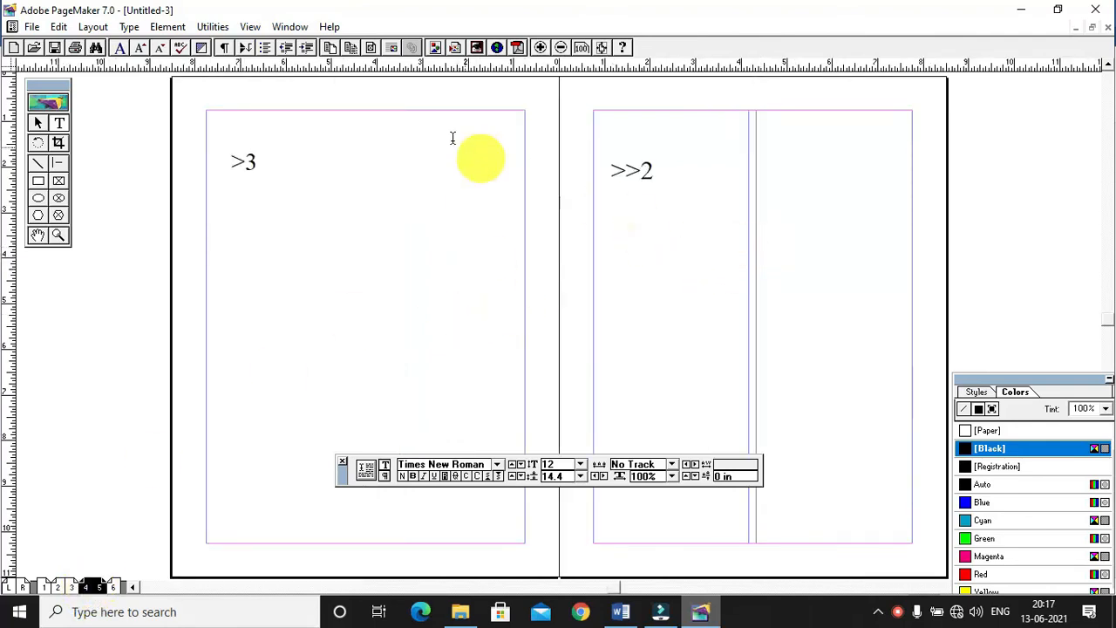
{"action": "left_click", "coordinate": [93, 27]}
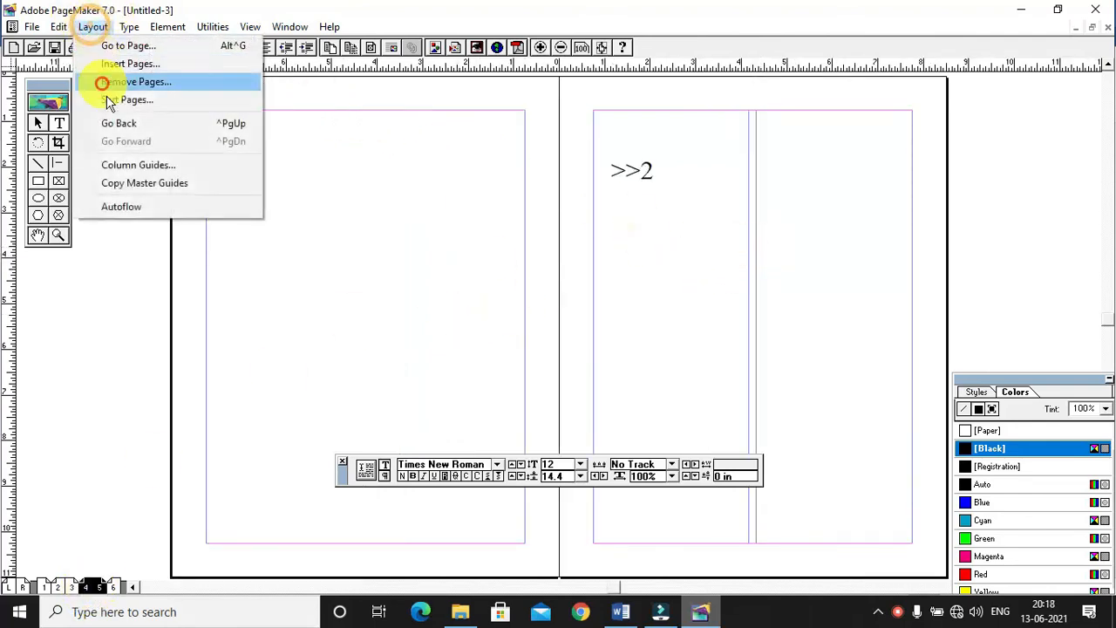
{"action": "left_click", "coordinate": [124, 165]}
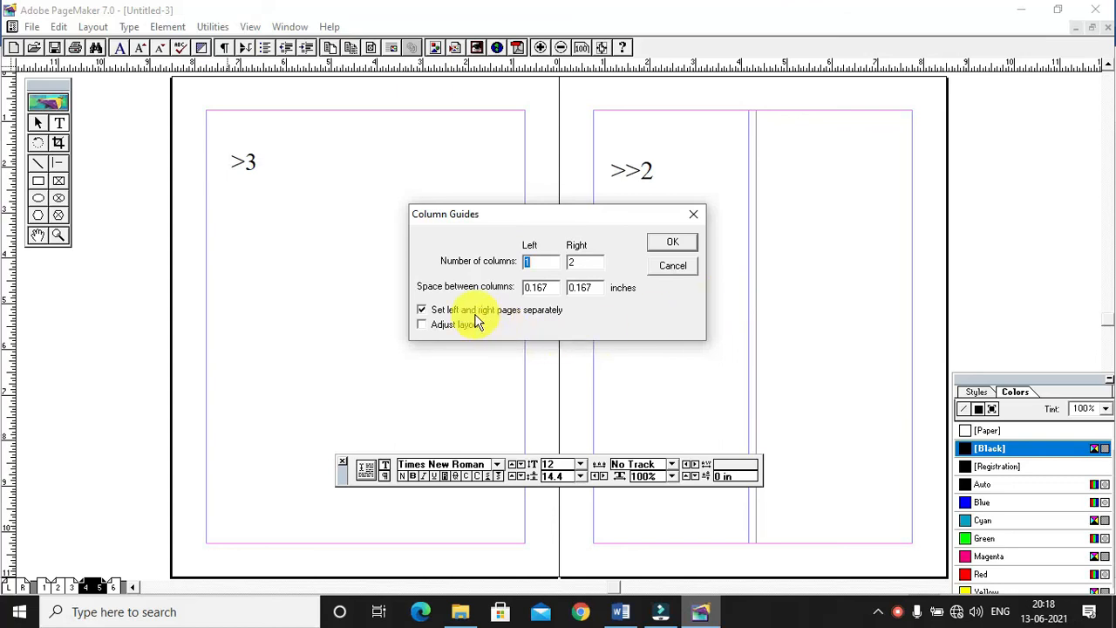
{"action": "double_click", "coordinate": [526, 262]}
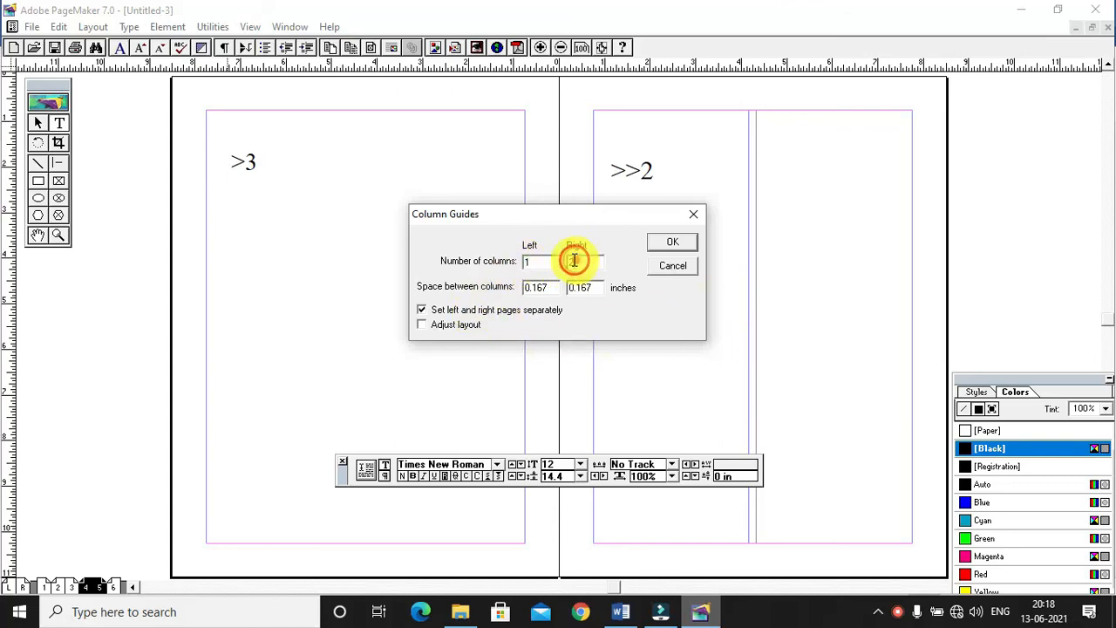
{"action": "left_click", "coordinate": [668, 244]}
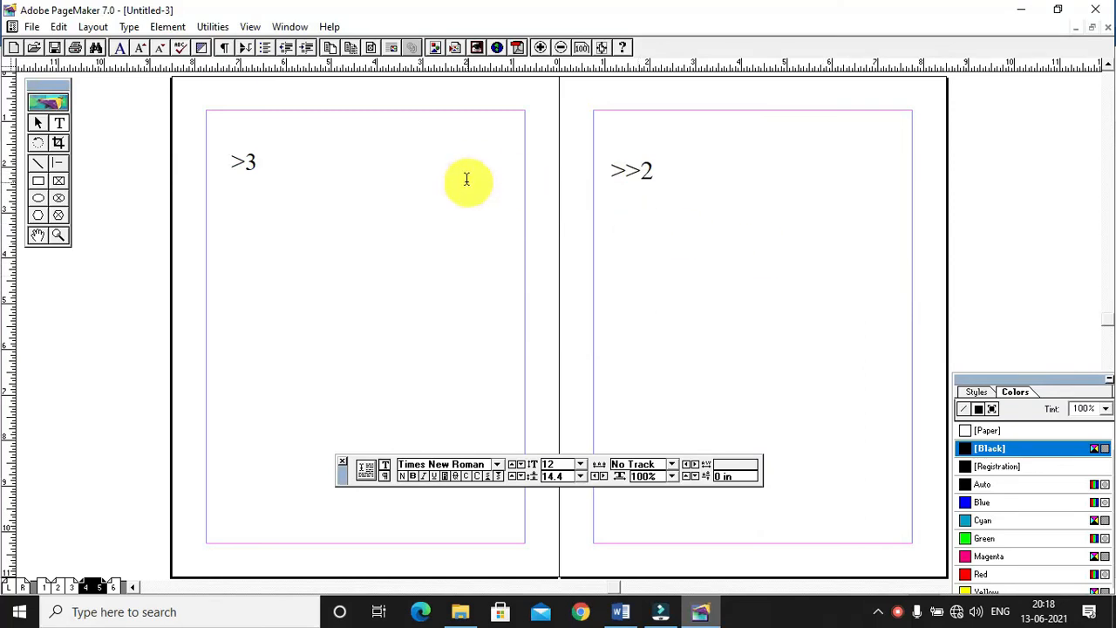
Reopen the Grid Manager plug-in for pages 4 and 5
{"action": "left_click", "coordinate": [93, 29]}
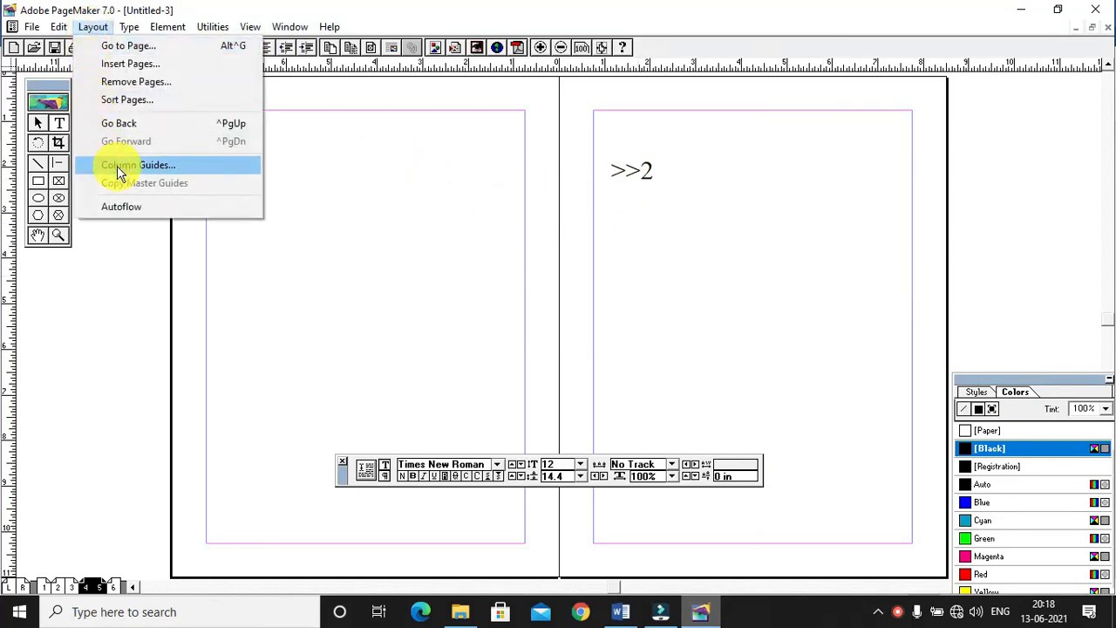
{"action": "mouse_move", "coordinate": [230, 29]}
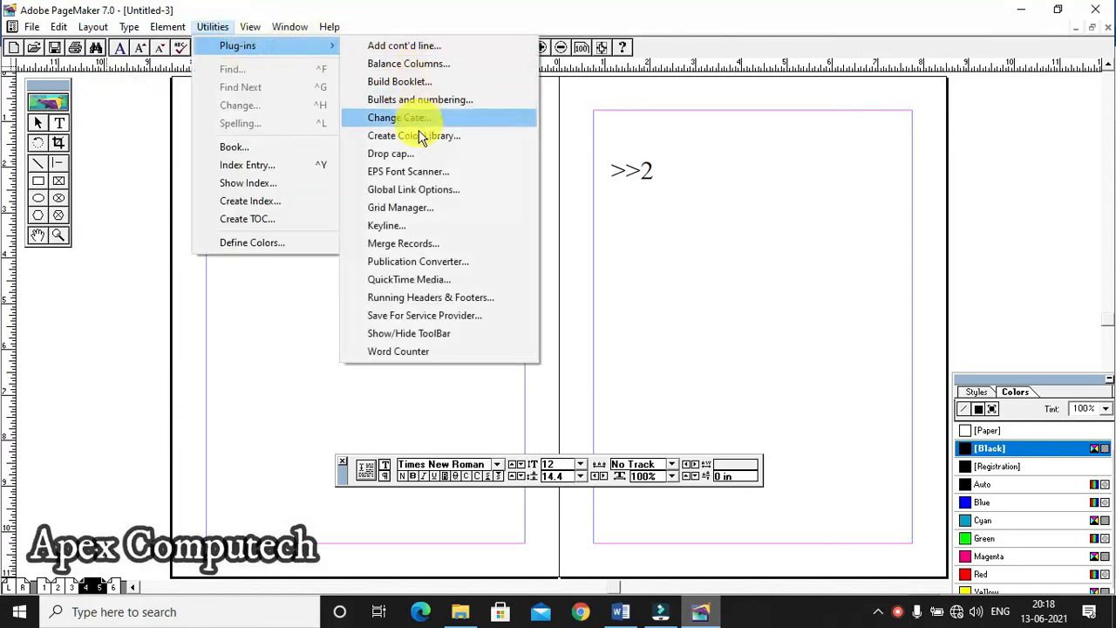
{"action": "left_click", "coordinate": [397, 213]}
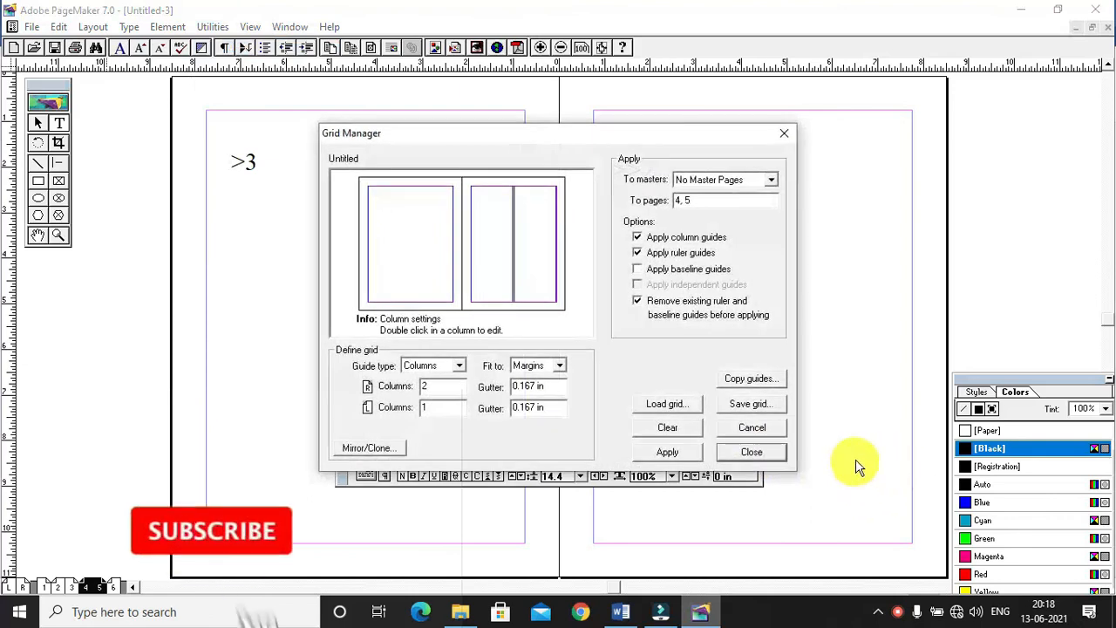